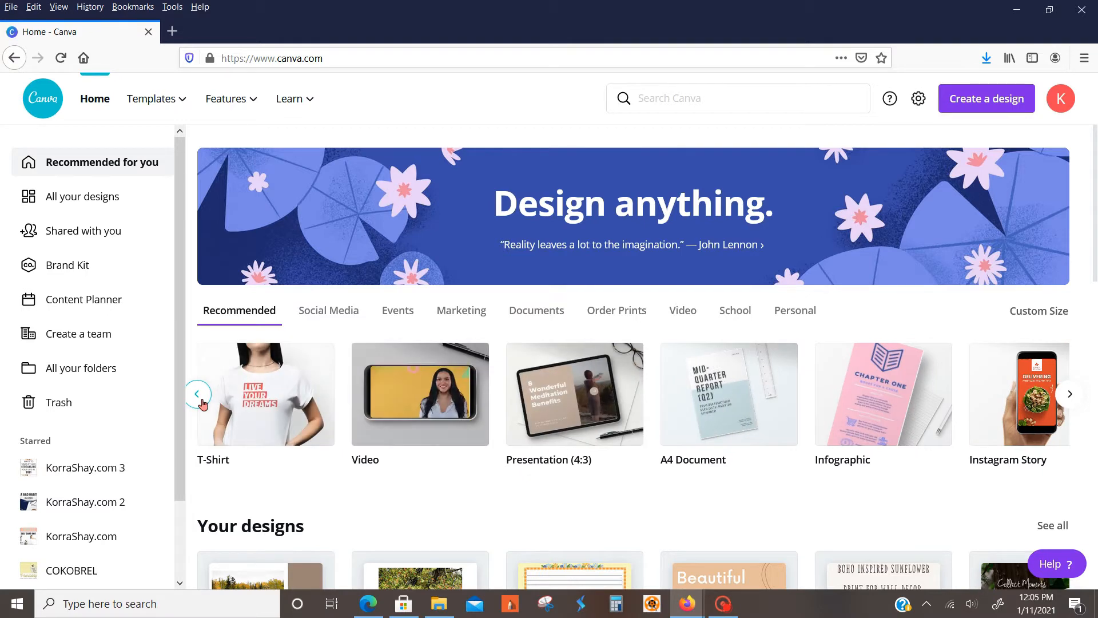
Create a new blank Desktop Wallpaper design and look through its wallpaper templates
{"action": "left_click", "coordinate": [197, 395]}
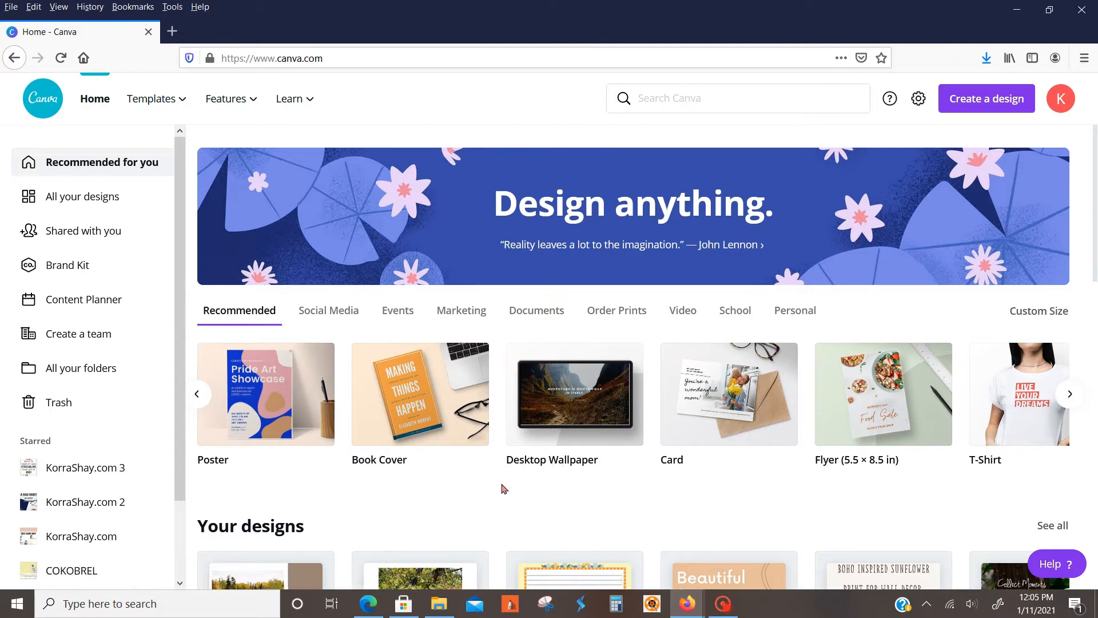
{"action": "left_click", "coordinate": [542, 444]}
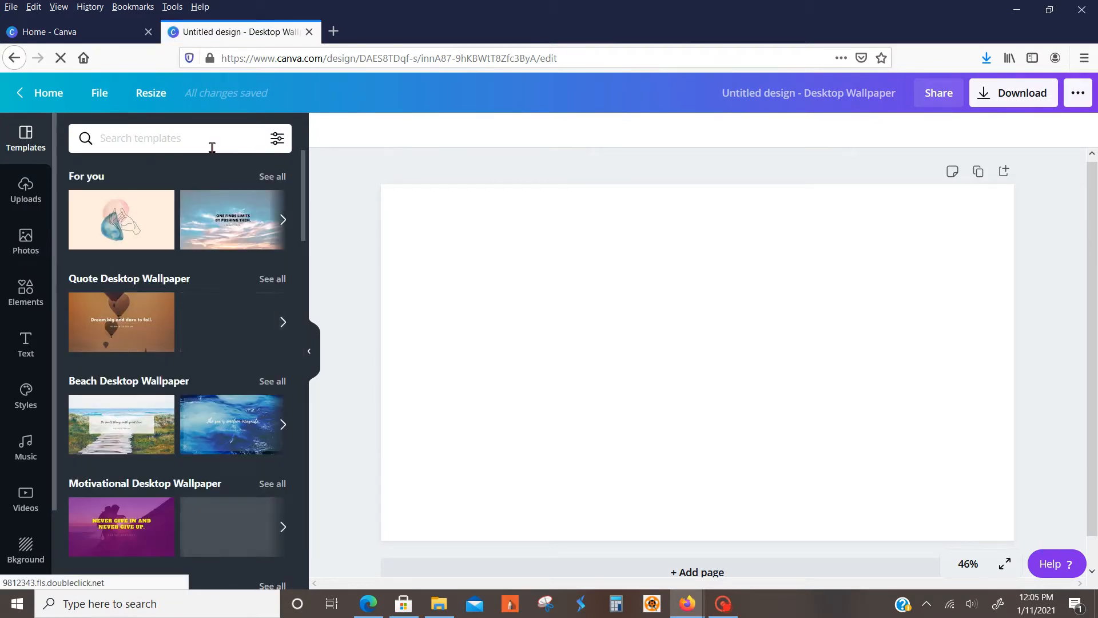
{"action": "scroll", "coordinate": [215, 314], "scroll_direction": "down", "scroll_amount": 2}
{"action": "scroll", "coordinate": [215, 314], "scroll_direction": "down", "scroll_amount": 12}
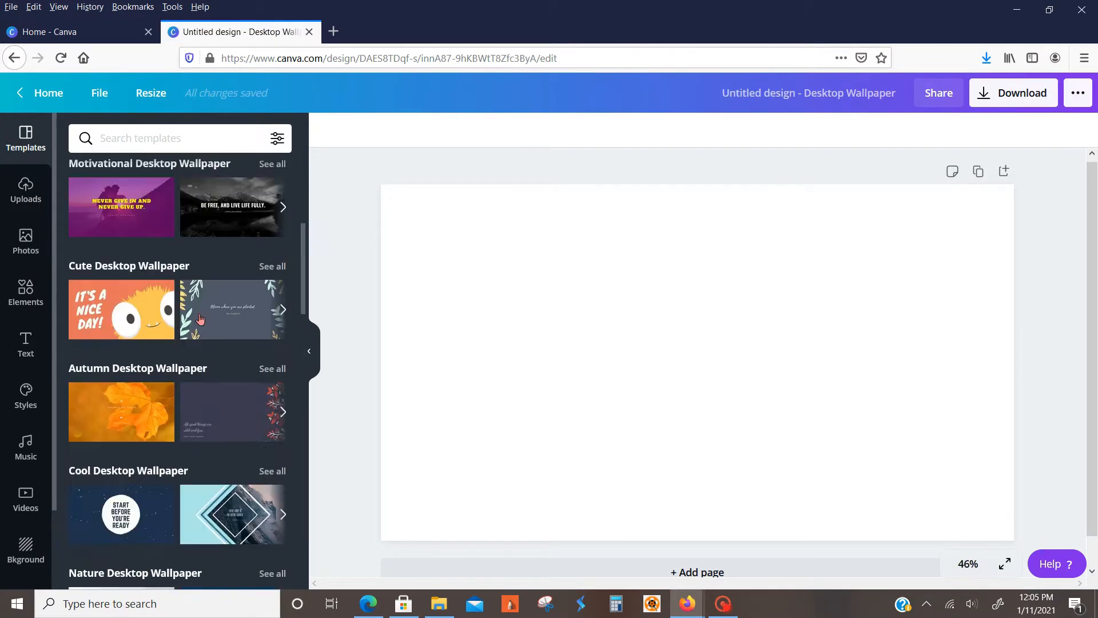
{"action": "scroll", "coordinate": [231, 369], "scroll_direction": "up", "scroll_amount": 9}
{"action": "scroll", "coordinate": [230, 365], "scroll_direction": "up", "scroll_amount": 6}
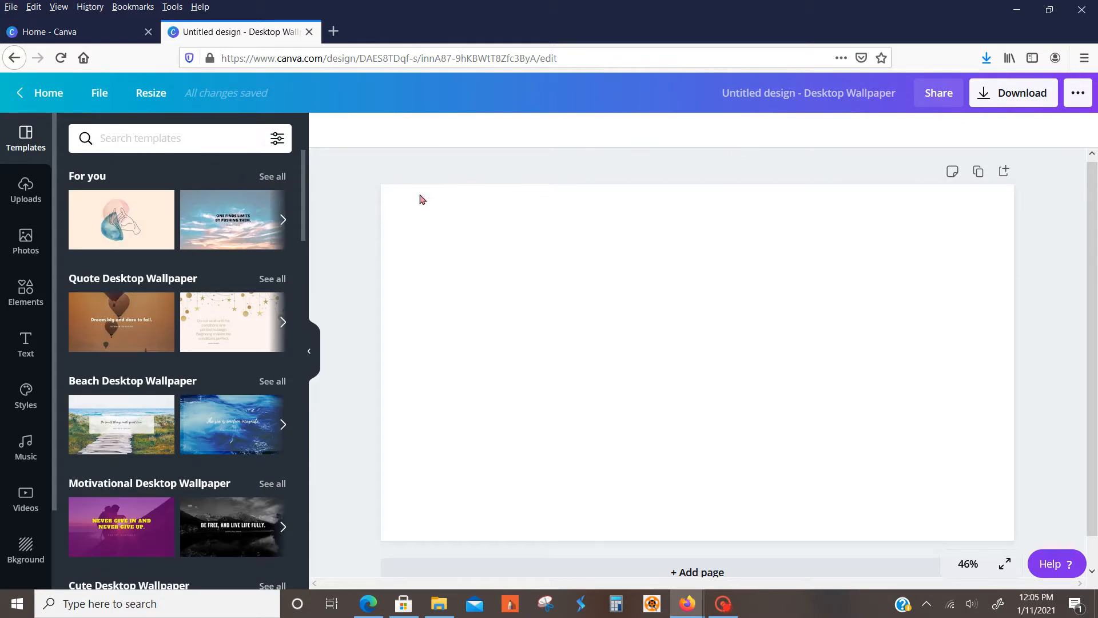
{"action": "scroll", "coordinate": [1055, 390], "scroll_direction": "up", "scroll_amount": 1}
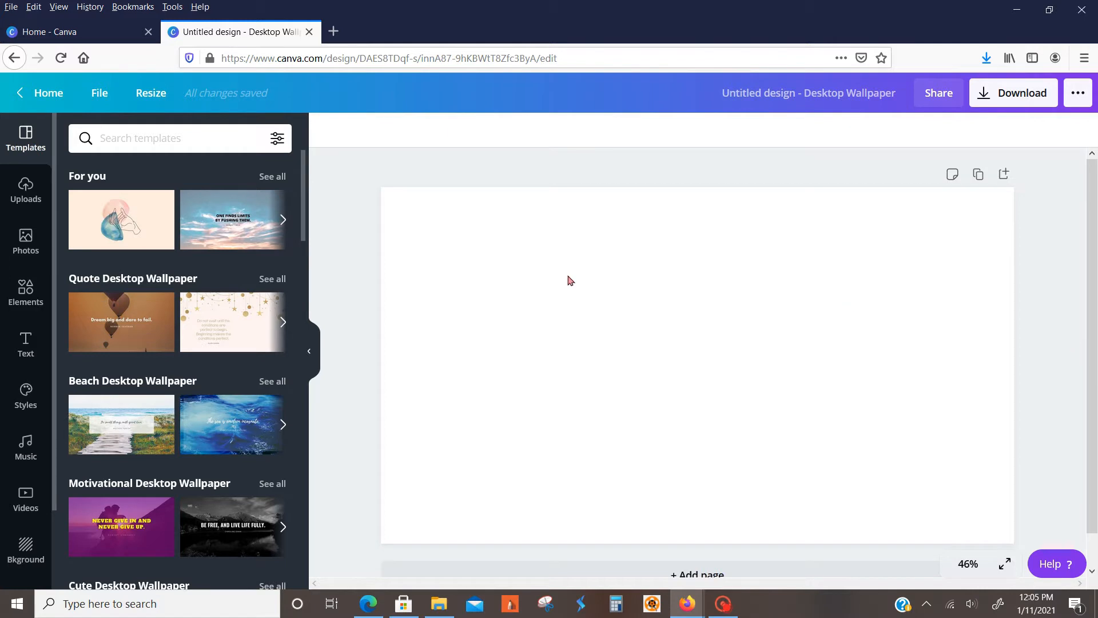
Save a page note listing quotes, travel images, home decor images, calm, business goals, mental health and relationship
{"action": "left_click", "coordinate": [25, 343]}
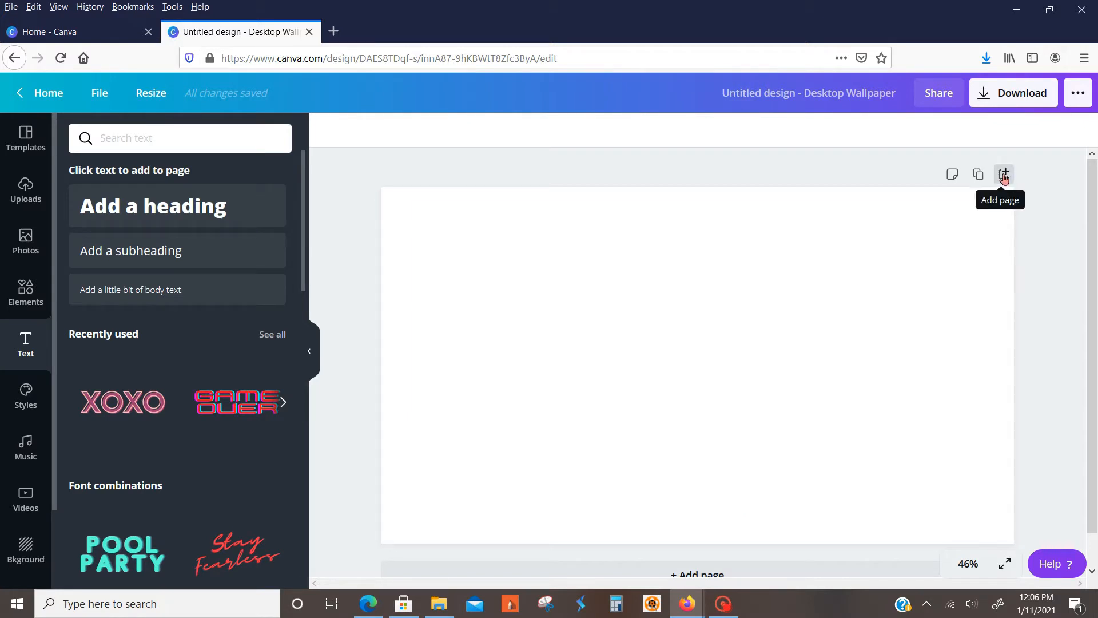
{"action": "left_click", "coordinate": [950, 180]}
{"action": "scroll", "coordinate": [894, 209], "scroll_direction": "down", "scroll_amount": 1}
{"action": "scroll", "coordinate": [894, 209], "scroll_direction": "up", "scroll_amount": 1}
{"action": "left_click", "coordinate": [951, 180]}
{"action": "type", "text": "-quotes"}
{"action": "key", "text": "Return"}
{"action": "type", "text": "-"}
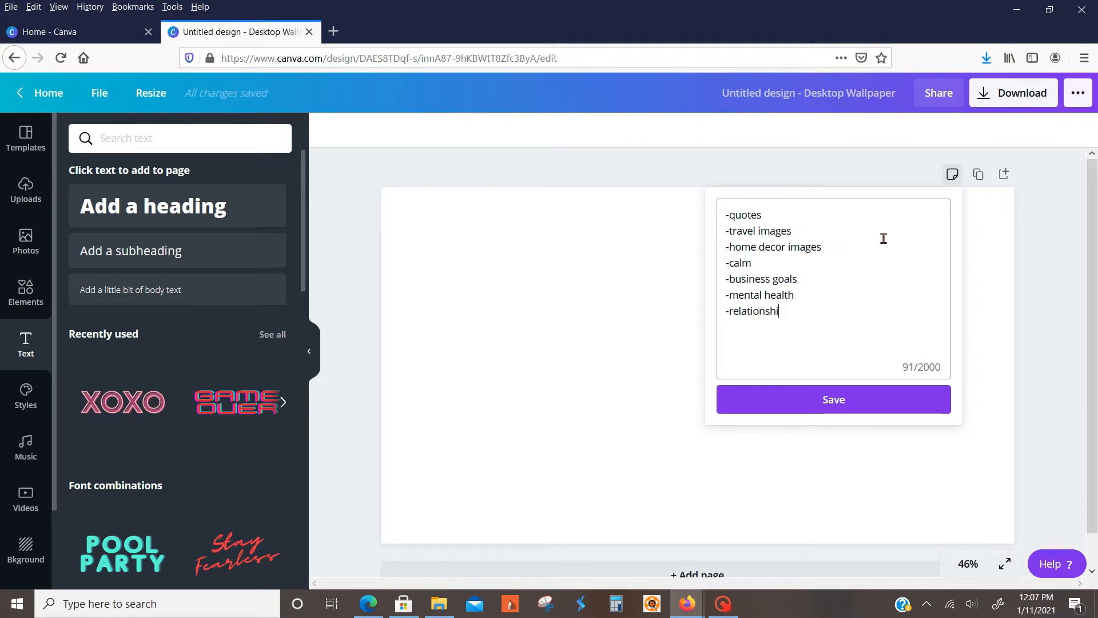
{"action": "left_click", "coordinate": [858, 395]}
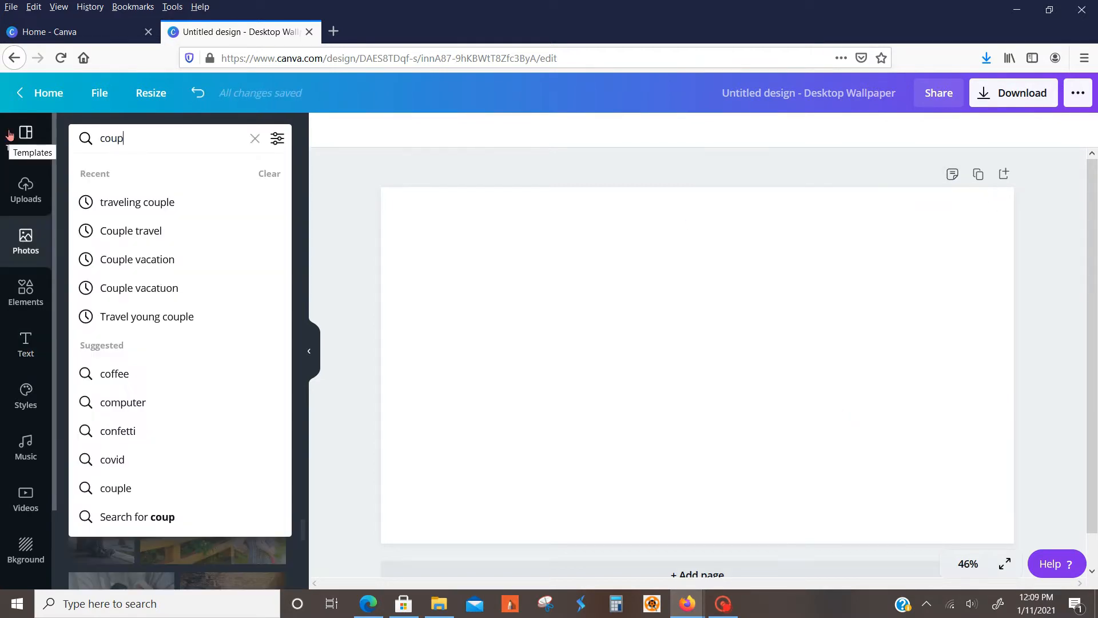
Search the photos for "couple on vacation" and add the picture of two people in beach chairs at sunset
{"action": "type", "text": "le on va"}
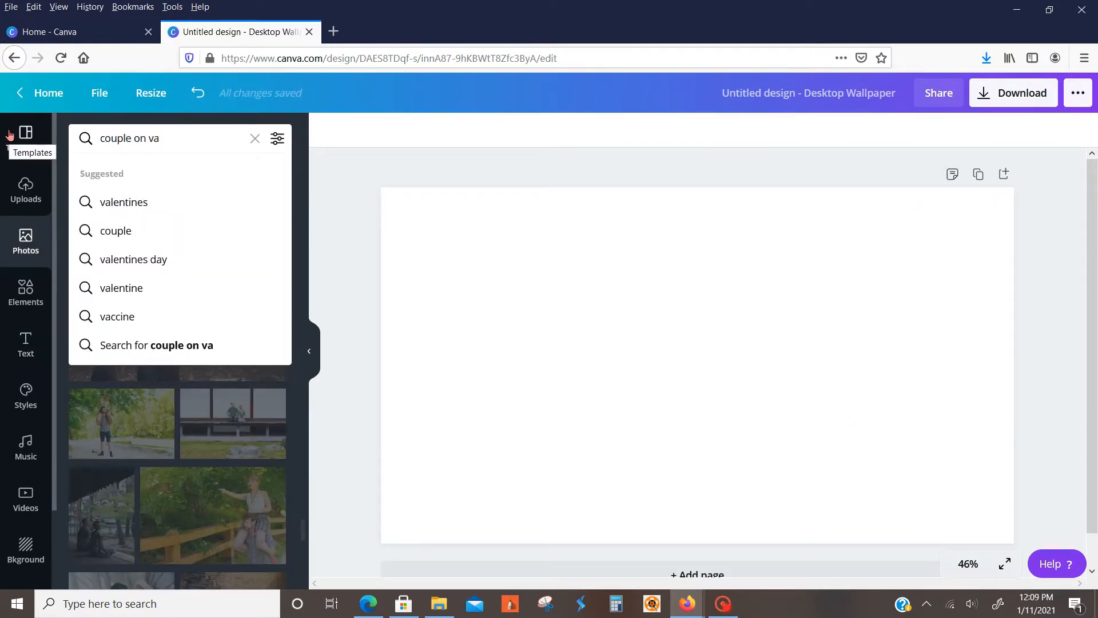
{"action": "type", "text": "cation"}
{"action": "key", "text": "Return"}
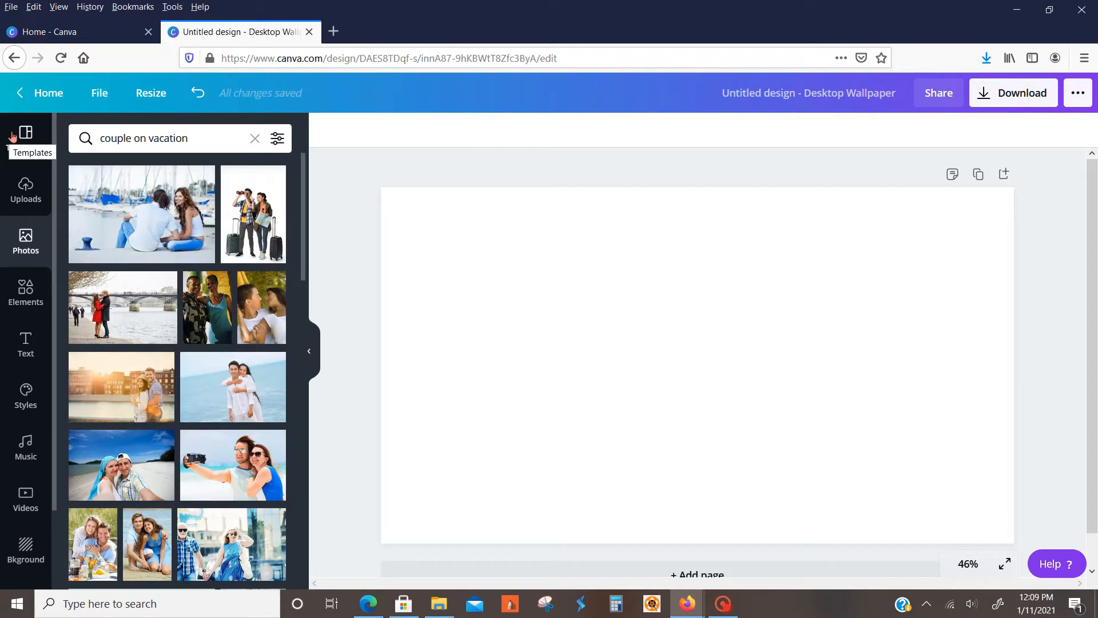
{"action": "scroll", "coordinate": [249, 252], "scroll_direction": "down", "scroll_amount": 3}
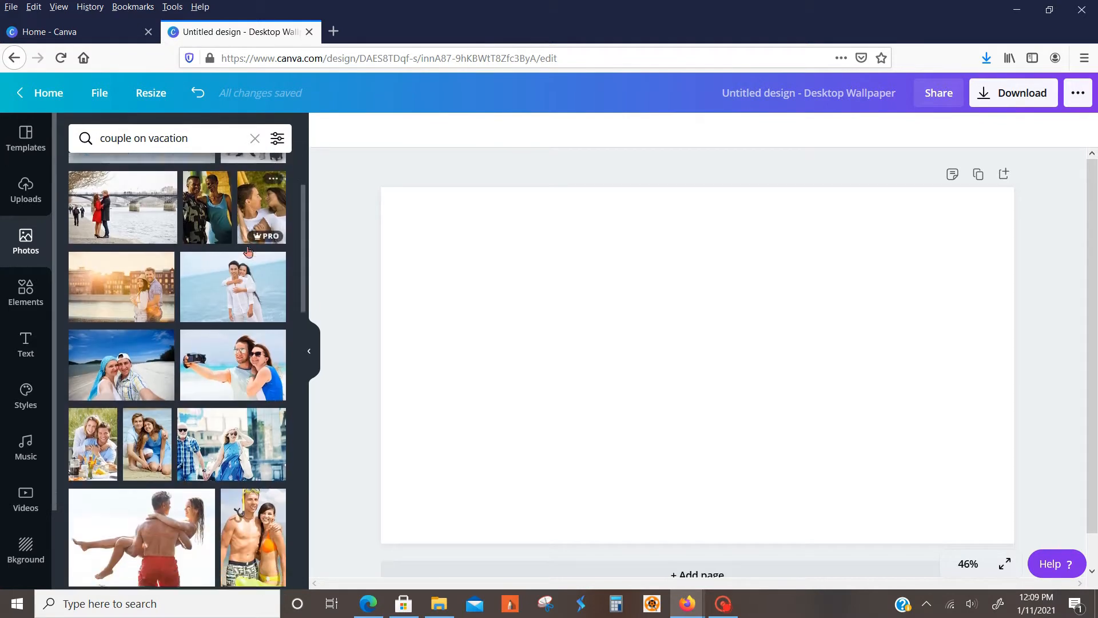
{"action": "scroll", "coordinate": [248, 251], "scroll_direction": "down", "scroll_amount": 6}
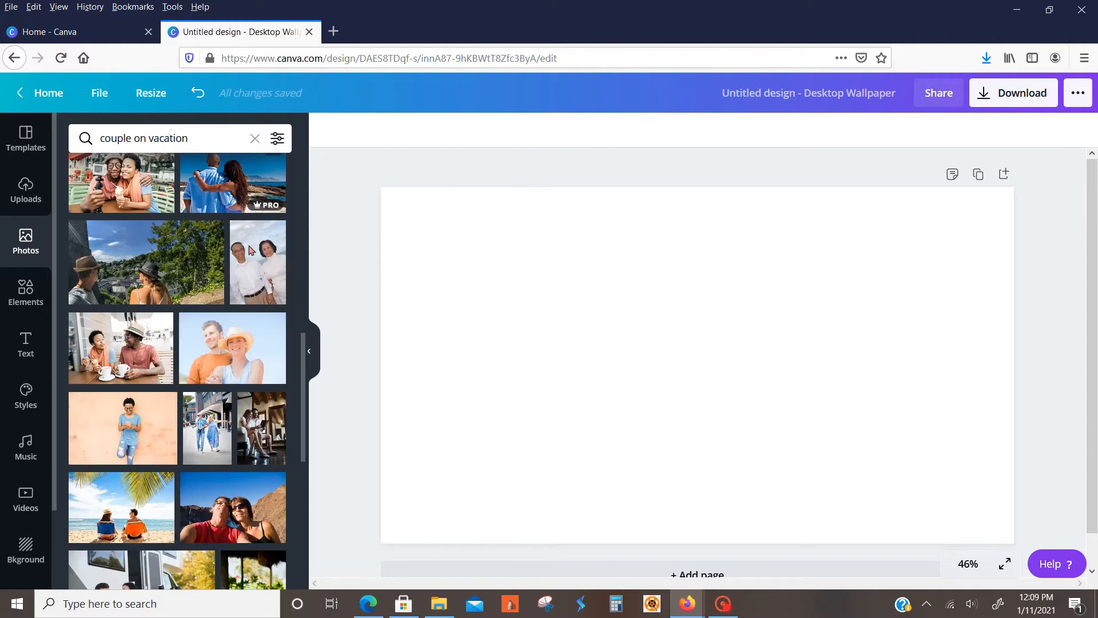
{"action": "scroll", "coordinate": [249, 252], "scroll_direction": "down", "scroll_amount": 5}
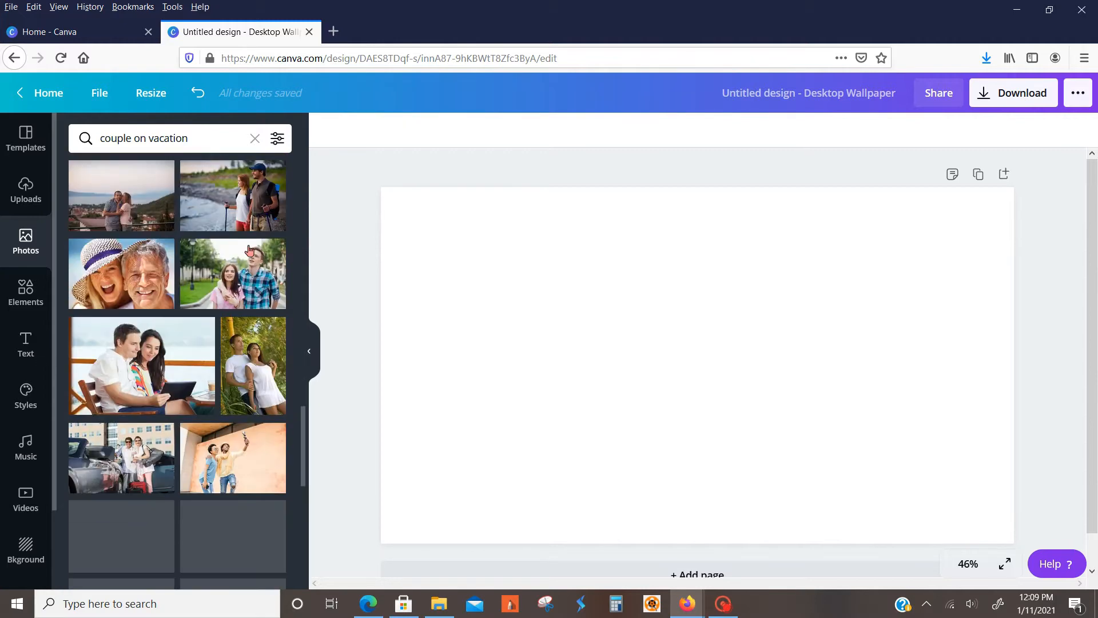
{"action": "scroll", "coordinate": [249, 250], "scroll_direction": "down", "scroll_amount": 5}
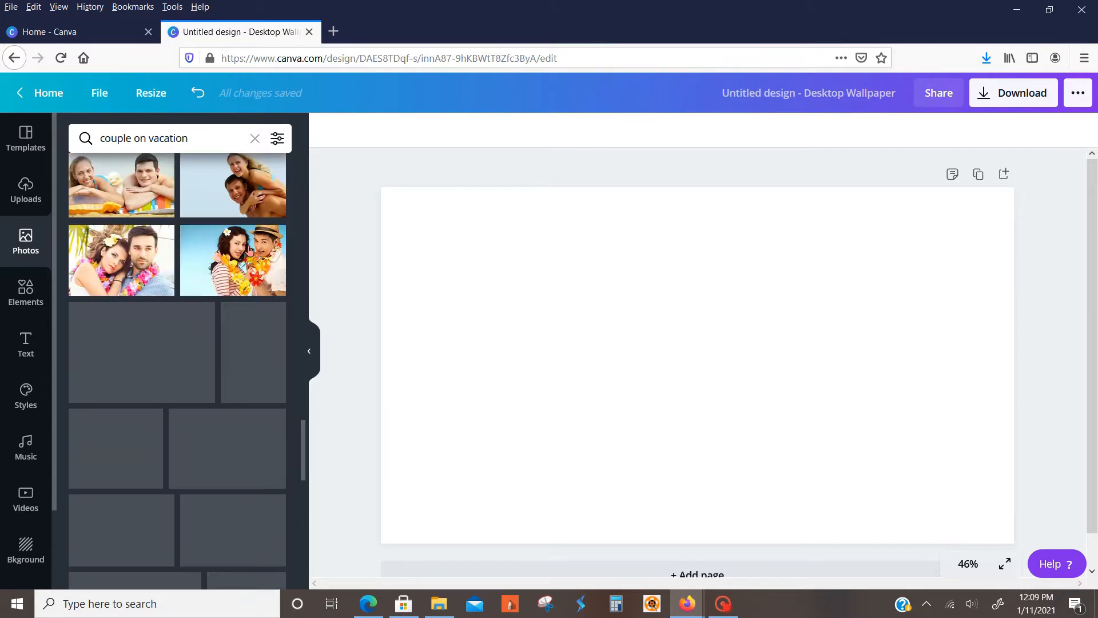
{"action": "scroll", "coordinate": [248, 250], "scroll_direction": "down", "scroll_amount": 5}
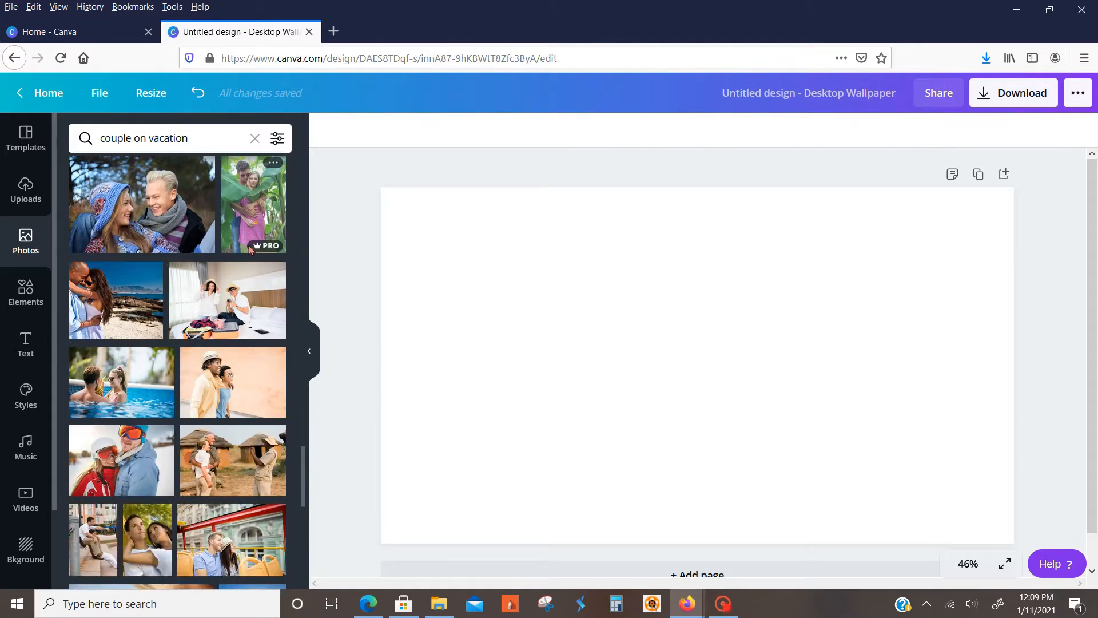
{"action": "scroll", "coordinate": [249, 250], "scroll_direction": "down", "scroll_amount": 1}
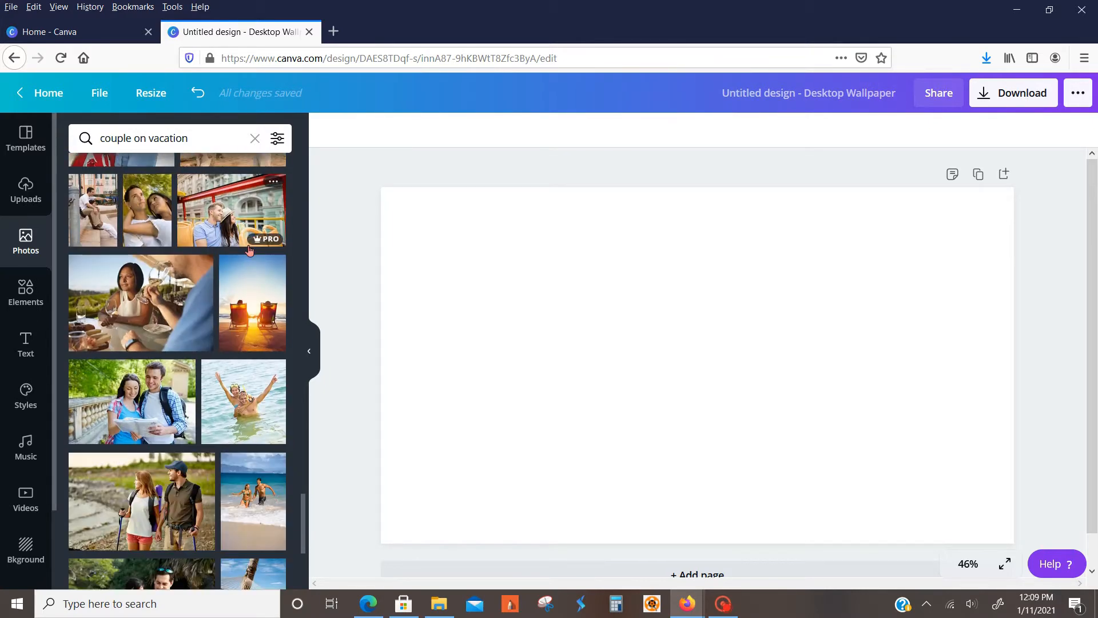
{"action": "left_click", "coordinate": [266, 279]}
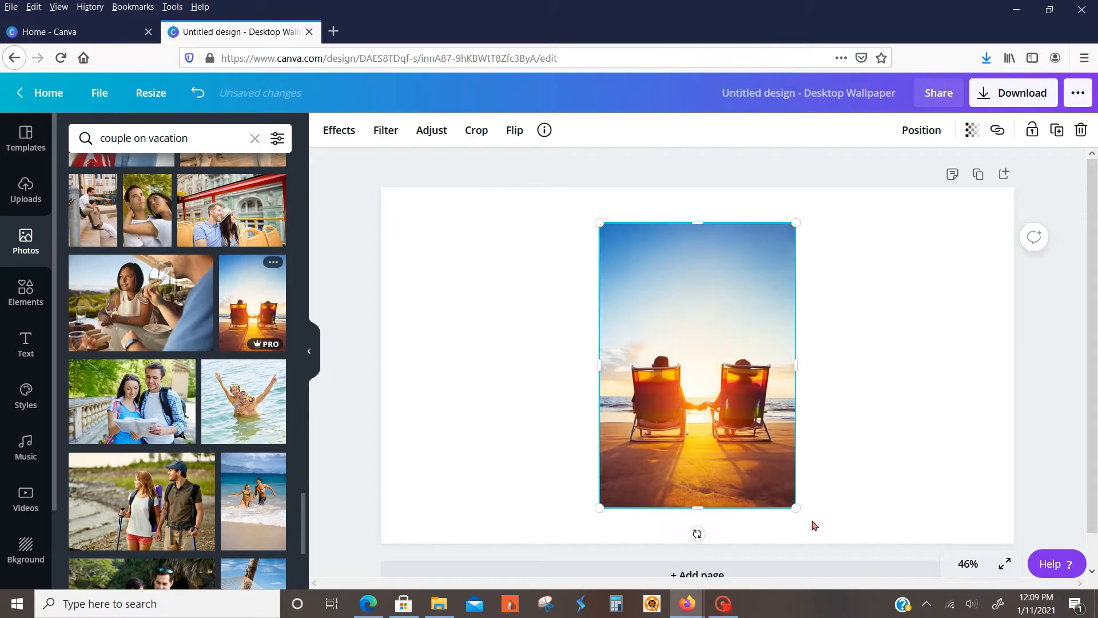
Shrink the beach chairs photo, crop off its upper sky, and fit it into the page's upper-left corner
{"action": "left_click_drag", "start_coordinate": [796, 509], "coordinate": [728, 375]}
{"action": "left_click_drag", "start_coordinate": [673, 316], "coordinate": [456, 245]}
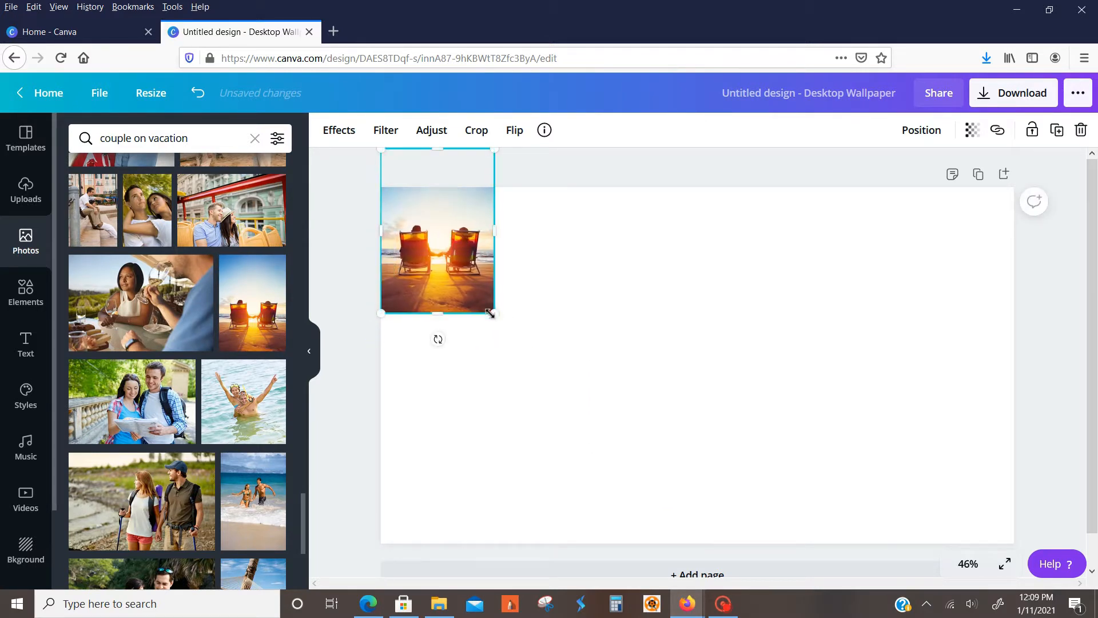
{"action": "left_click", "coordinate": [477, 130]}
{"action": "left_click_drag", "start_coordinate": [380, 150], "coordinate": [381, 189]}
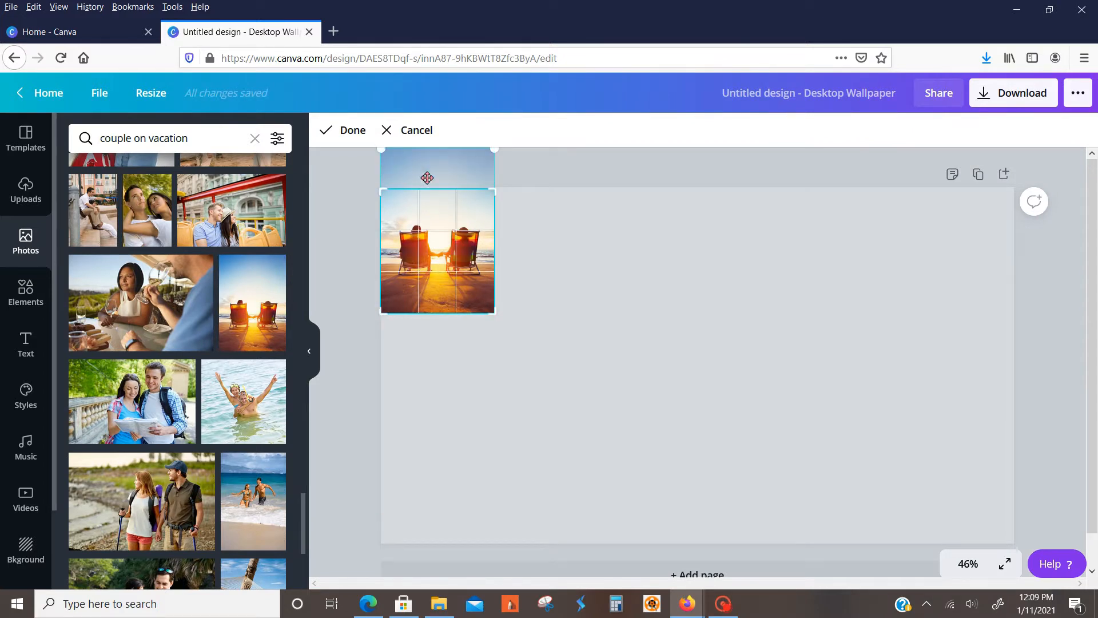
{"action": "left_click", "coordinate": [347, 131]}
{"action": "left_click_drag", "start_coordinate": [505, 325], "coordinate": [531, 351]}
{"action": "left_click_drag", "start_coordinate": [492, 305], "coordinate": [491, 303]}
Search the photos for "road trip" and add the picture of a woman with a camera in a car window
{"action": "left_click_drag", "start_coordinate": [208, 142], "coordinate": [1, 130]}
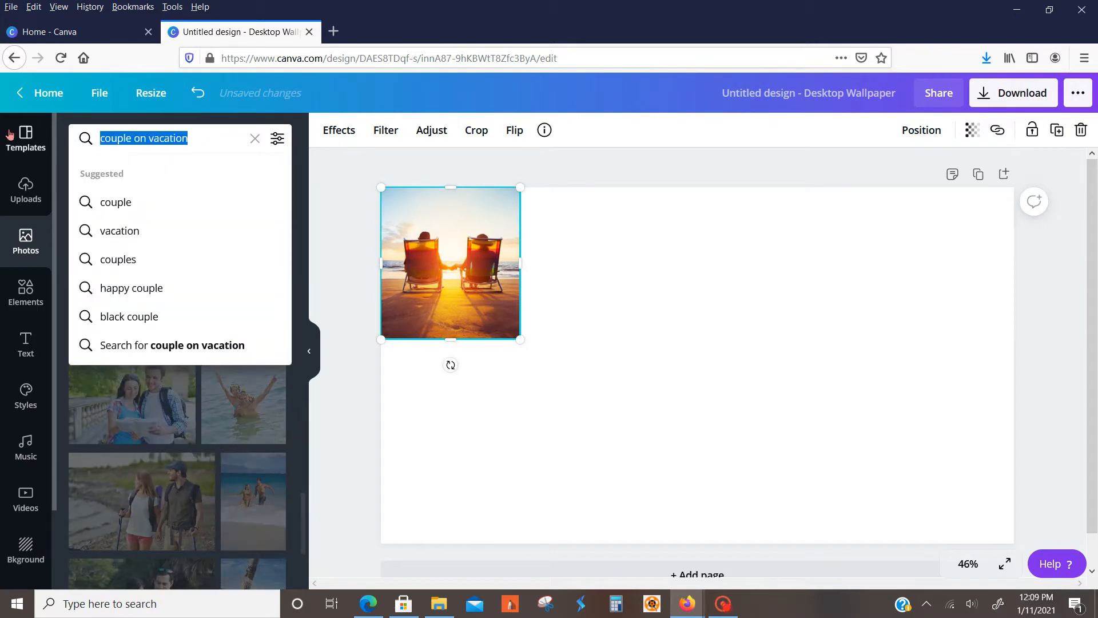
{"action": "type", "text": "road trip"}
{"action": "key", "text": "Return"}
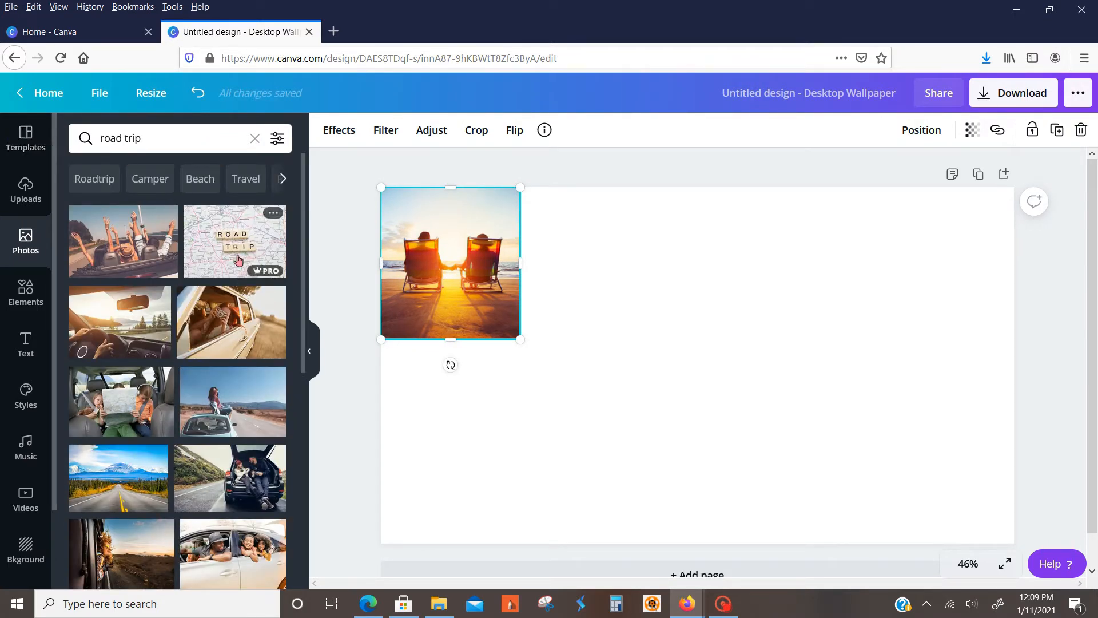
{"action": "left_click", "coordinate": [255, 320]}
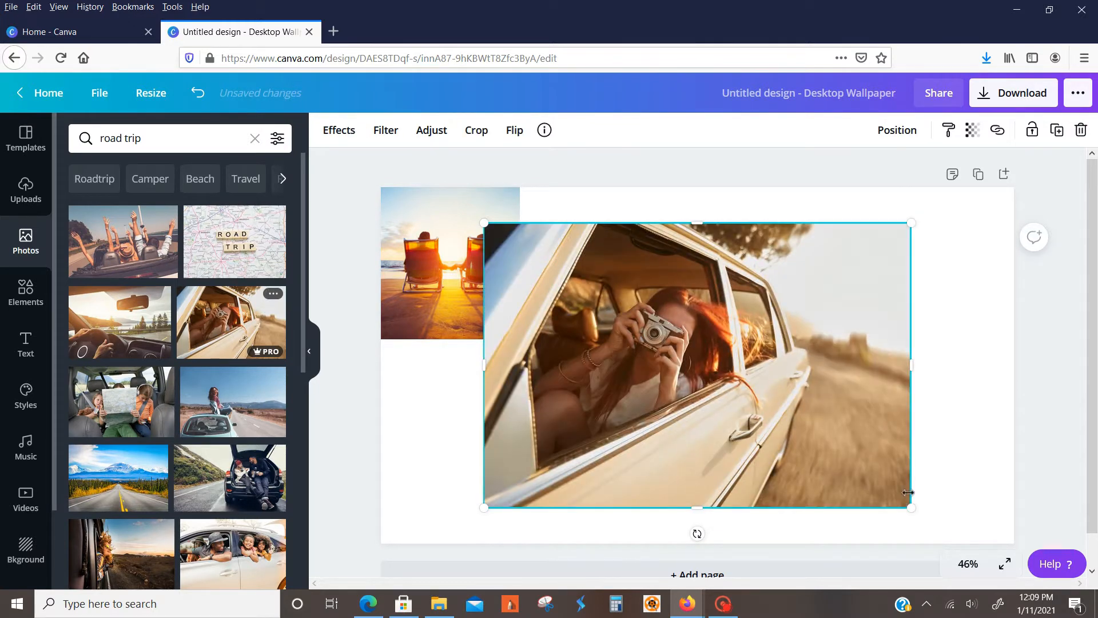
Crop the road trip photo around the woman with the camera and move it to the right half of the page
{"action": "left_click", "coordinate": [476, 130]}
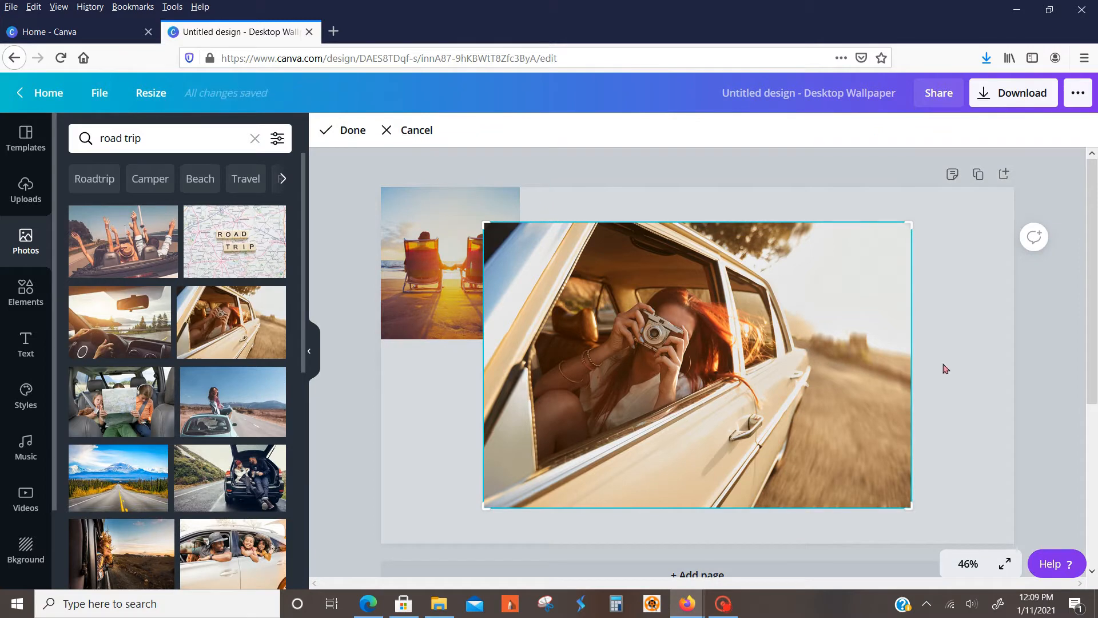
{"action": "left_click_drag", "start_coordinate": [908, 493], "coordinate": [679, 345]}
{"action": "left_click", "coordinate": [345, 130]}
{"action": "left_click_drag", "start_coordinate": [582, 303], "coordinate": [875, 369]}
{"action": "left_click", "coordinate": [643, 423]}
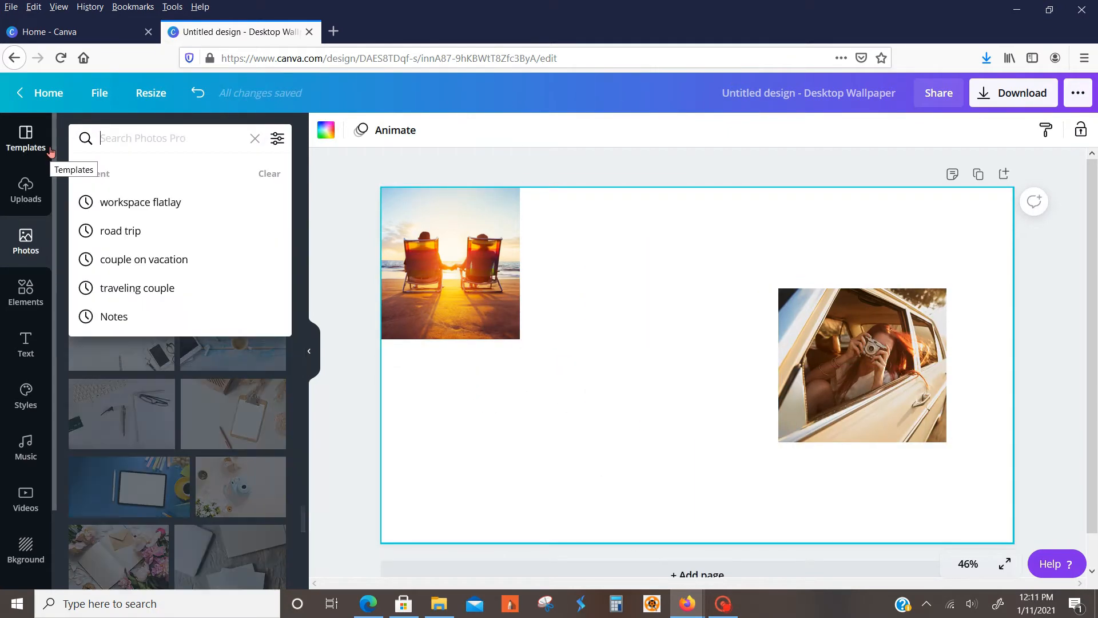
Search the photos for "laptop flatlay" and add the picture with a laptop and a rose bouquet on white fabric
{"action": "type", "text": "la"}
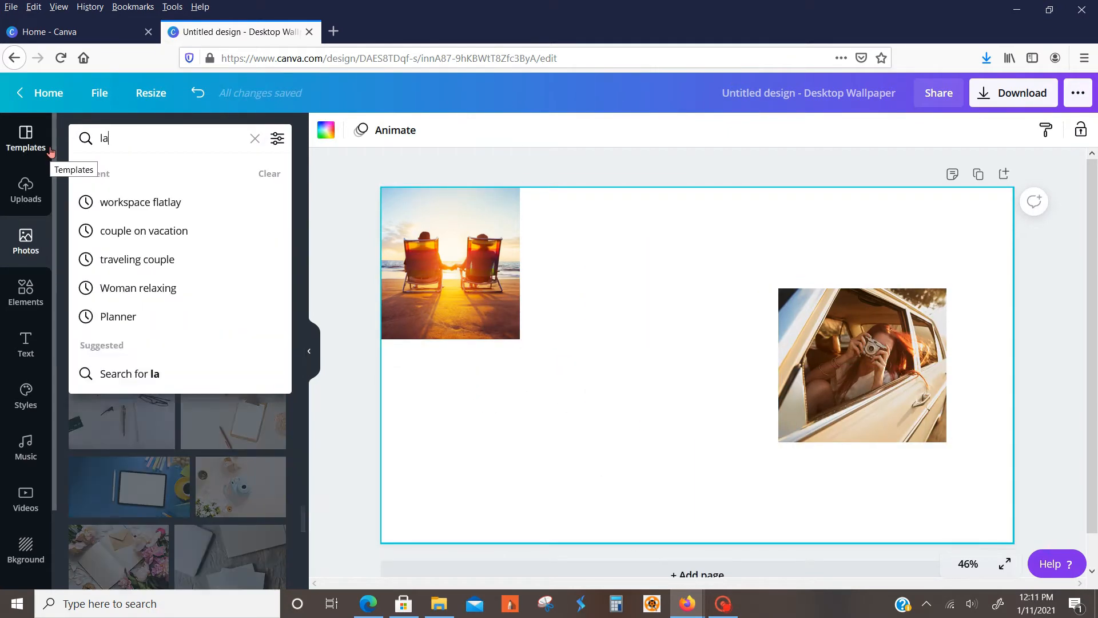
{"action": "type", "text": "ptop flatlay"}
{"action": "key", "text": "Return"}
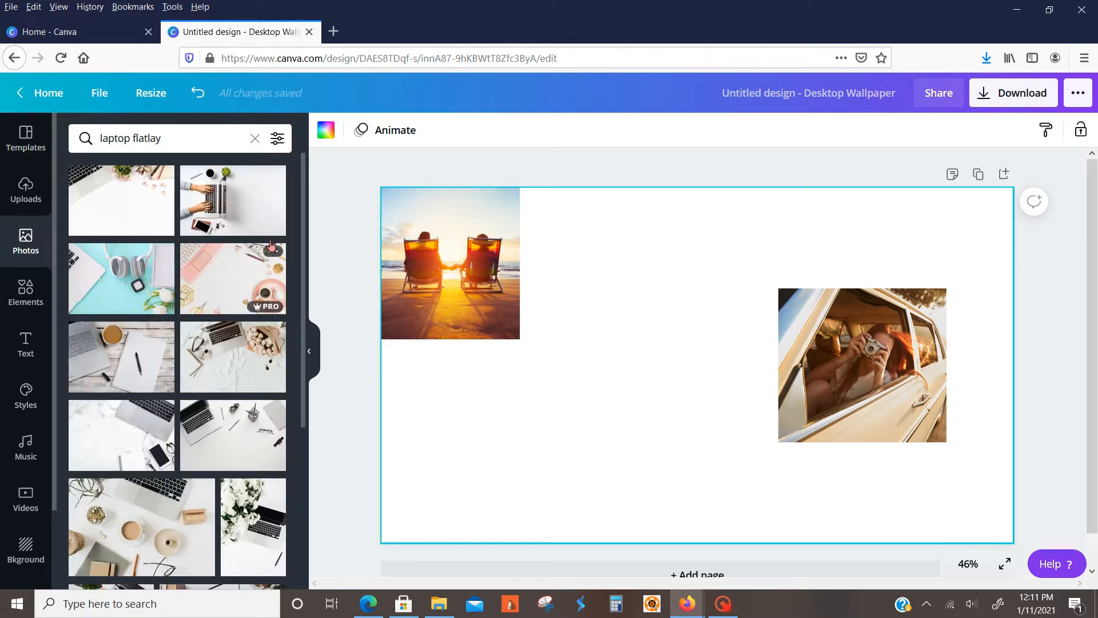
{"action": "left_click", "coordinate": [235, 358]}
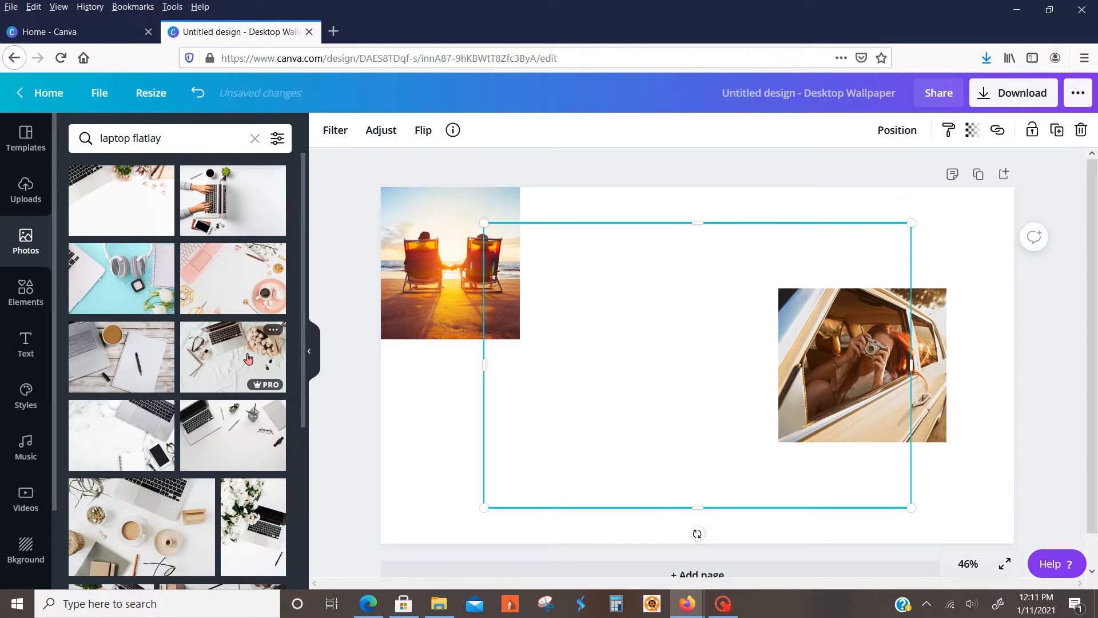
Crop, shrink and rotate the laptop flatlay photo to fill the page's lower-left corner, and scale the beach photo to sit directly above it
{"action": "left_click_drag", "start_coordinate": [702, 515], "coordinate": [713, 448]}
{"action": "left_click_drag", "start_coordinate": [916, 447], "coordinate": [812, 392]}
{"action": "left_click_drag", "start_coordinate": [649, 421], "coordinate": [510, 370]}
{"action": "left_click_drag", "start_coordinate": [554, 217], "coordinate": [509, 327]}
{"action": "left_click", "coordinate": [475, 314]}
{"action": "left_click", "coordinate": [595, 395]}
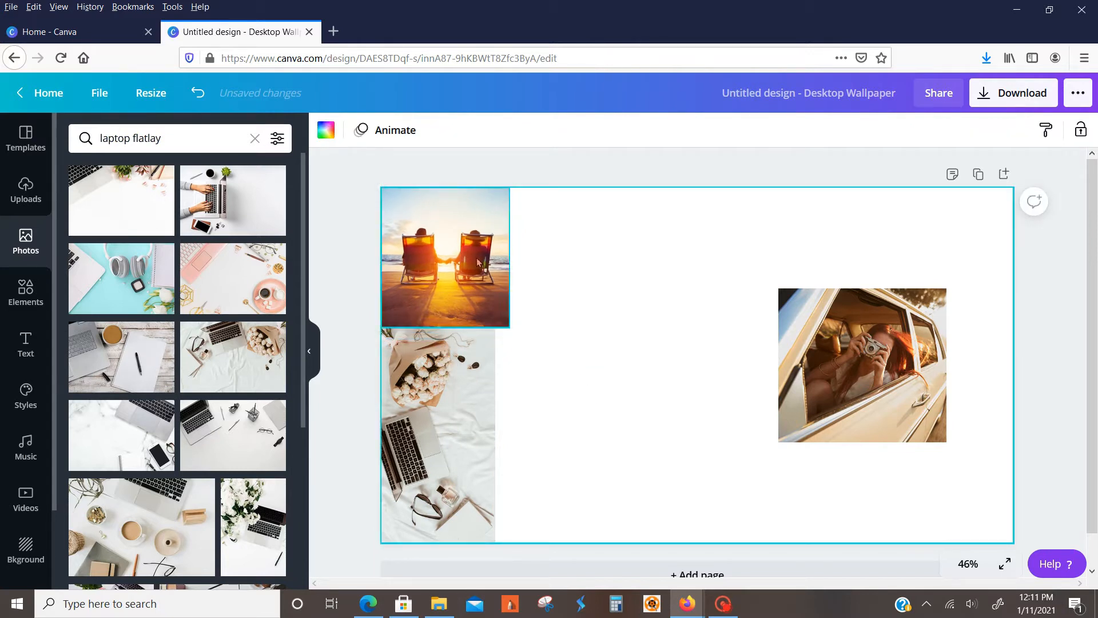
Align the beach photo's right edge with the flatlay photo and fit the road trip photo into the page's bottom-right corner
{"action": "left_click_drag", "start_coordinate": [477, 259], "coordinate": [463, 259]}
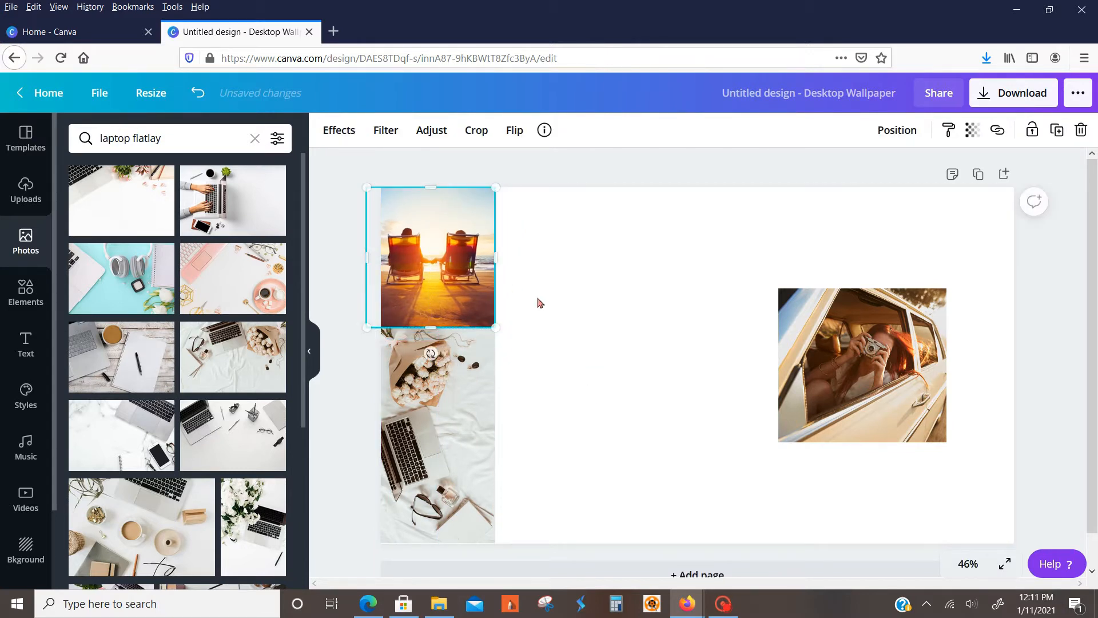
{"action": "left_click", "coordinate": [537, 298]}
{"action": "left_click_drag", "start_coordinate": [883, 374], "coordinate": [952, 474]}
{"action": "left_click_drag", "start_coordinate": [849, 387], "coordinate": [852, 395]}
{"action": "left_click", "coordinate": [701, 392]}
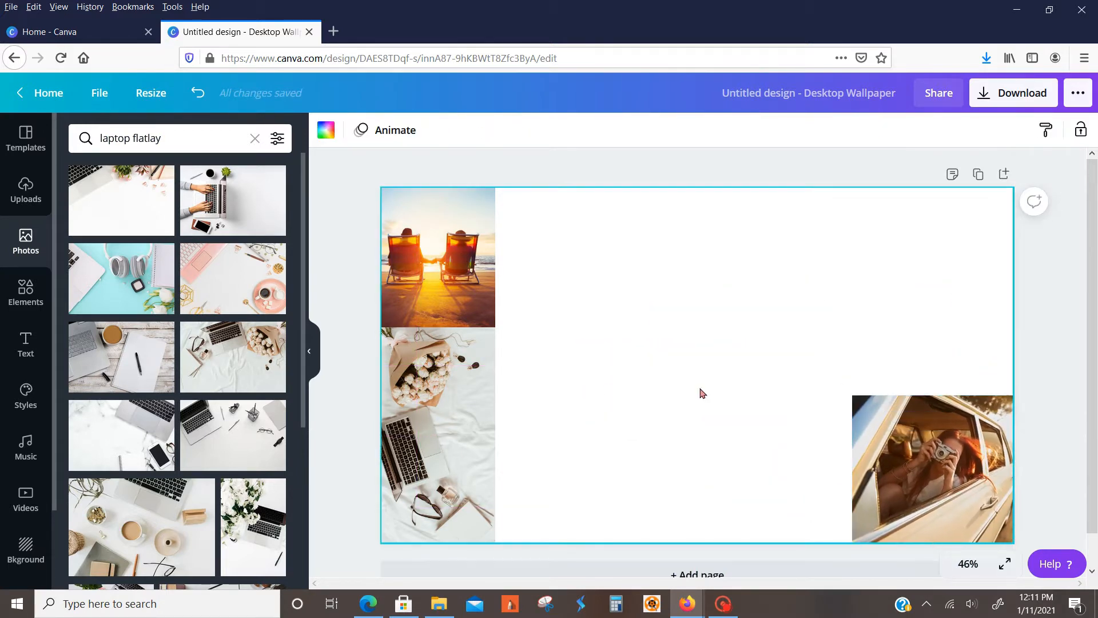
Browse more laptop flatlay photos, then search the photos for "goals"
{"action": "scroll", "coordinate": [160, 349], "scroll_direction": "down", "scroll_amount": 4}
{"action": "scroll", "coordinate": [160, 349], "scroll_direction": "down", "scroll_amount": 3}
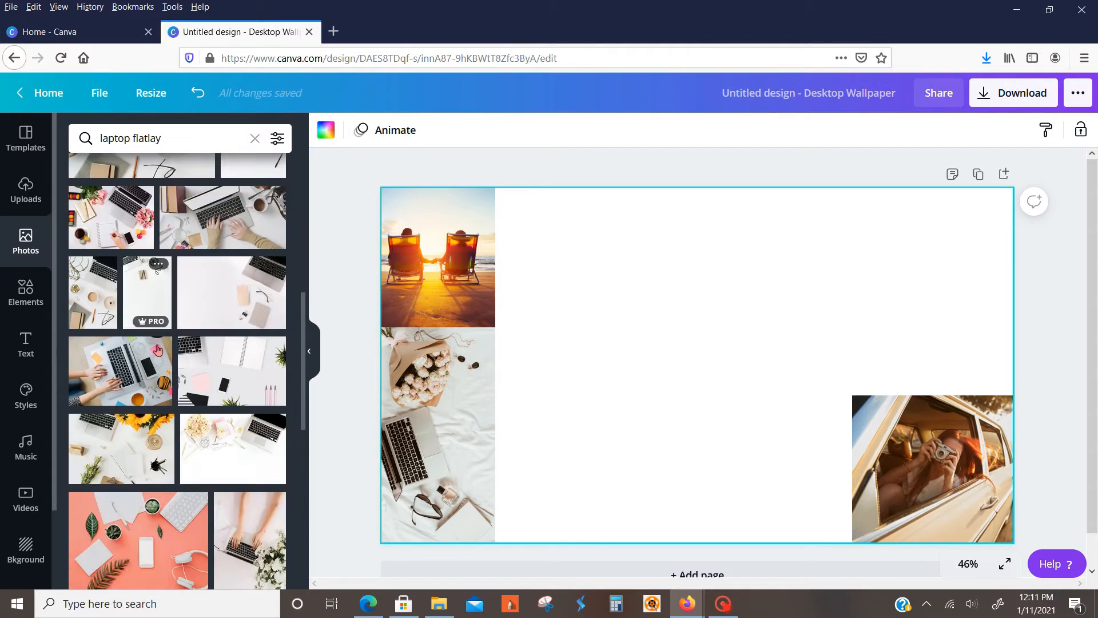
{"action": "left_click", "coordinate": [158, 139]}
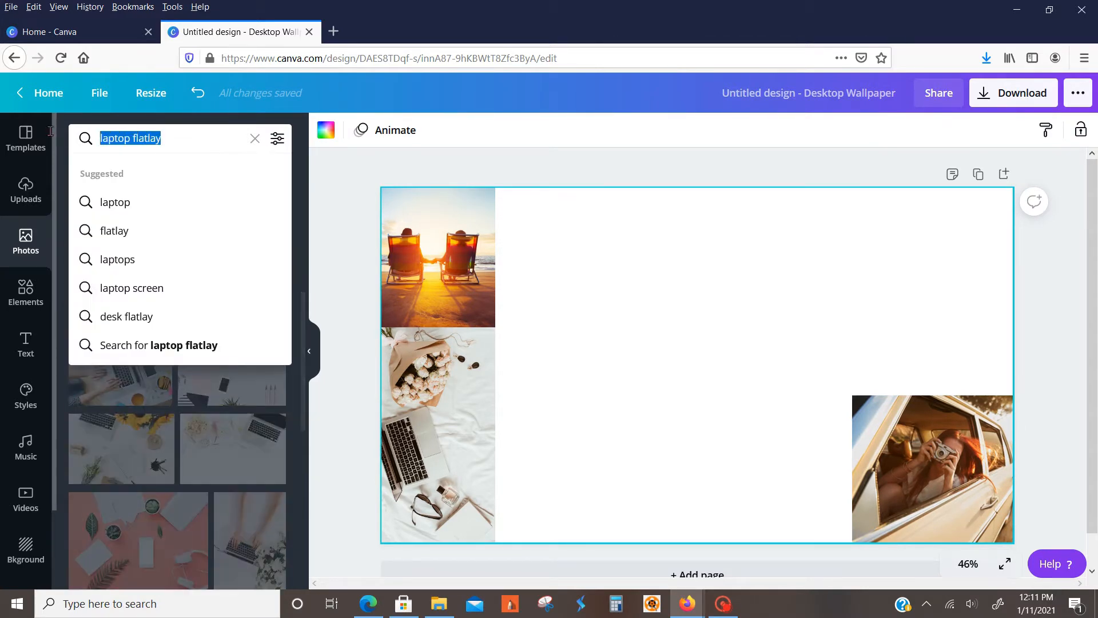
{"action": "type", "text": "o"}
{"action": "key", "text": "BackSpace"}
Delete the "-travel images" line from the page note
{"action": "left_click", "coordinate": [952, 173]}
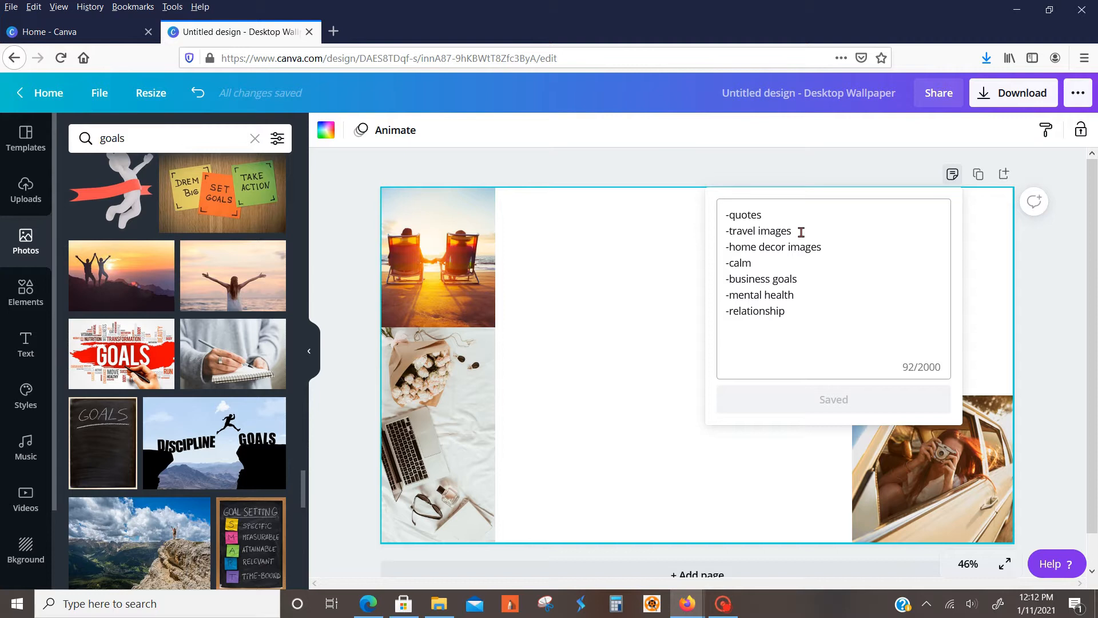
{"action": "triple_click", "coordinate": [712, 234]}
{"action": "key", "text": "BackSpace"}
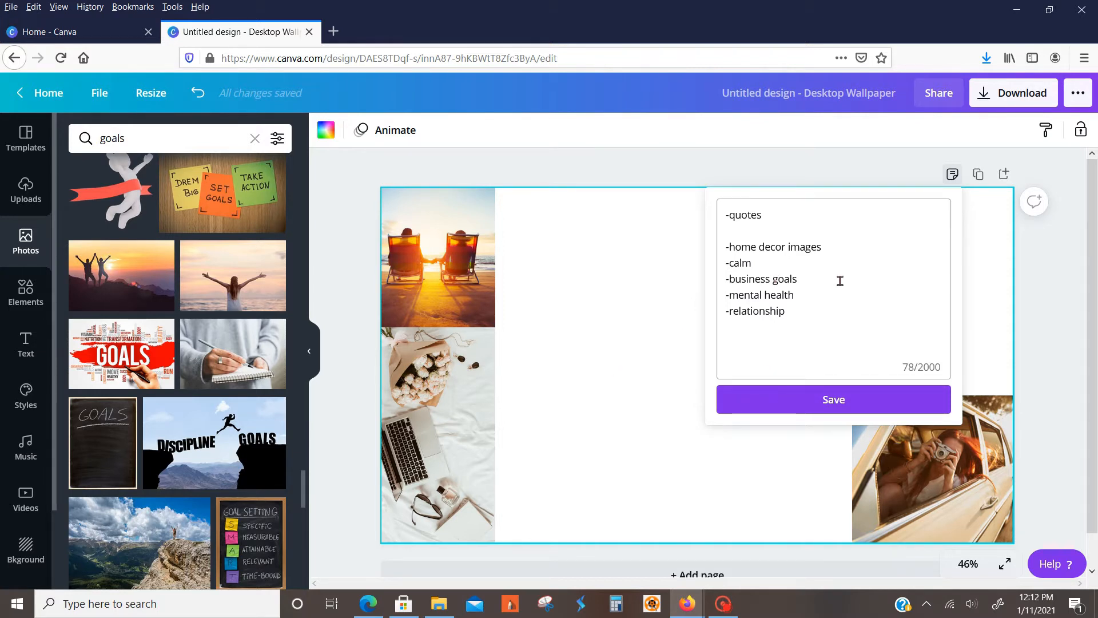
Search the photos for "desk" and add the overhead photo of hands typing on a laptop beside pink flowers
{"action": "left_click", "coordinate": [103, 138]}
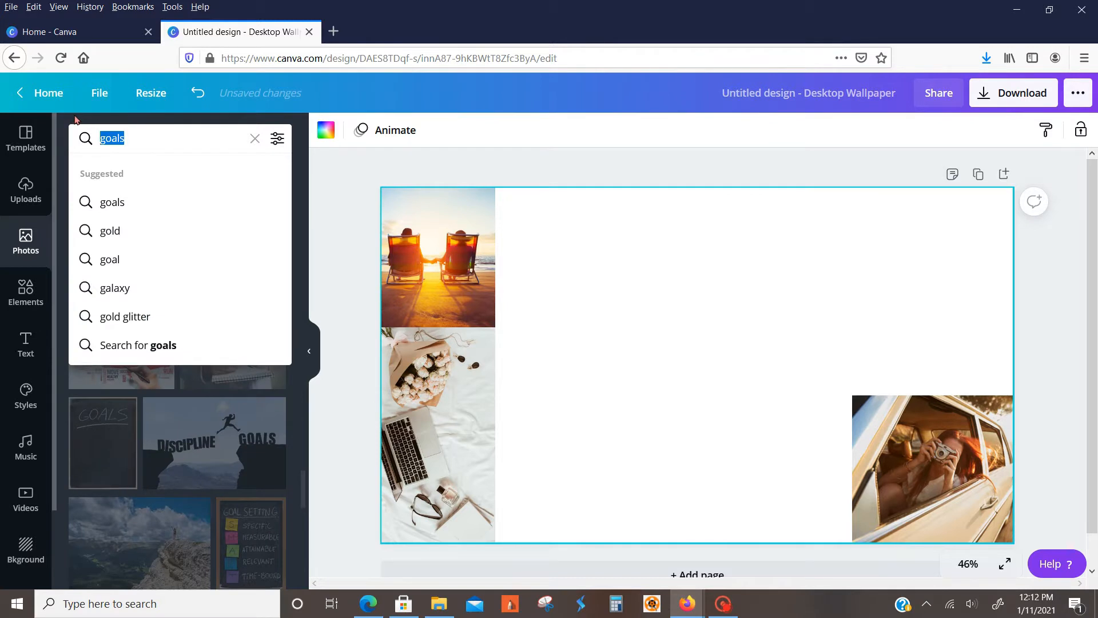
{"action": "type", "text": "desk"}
{"action": "key", "text": "Return"}
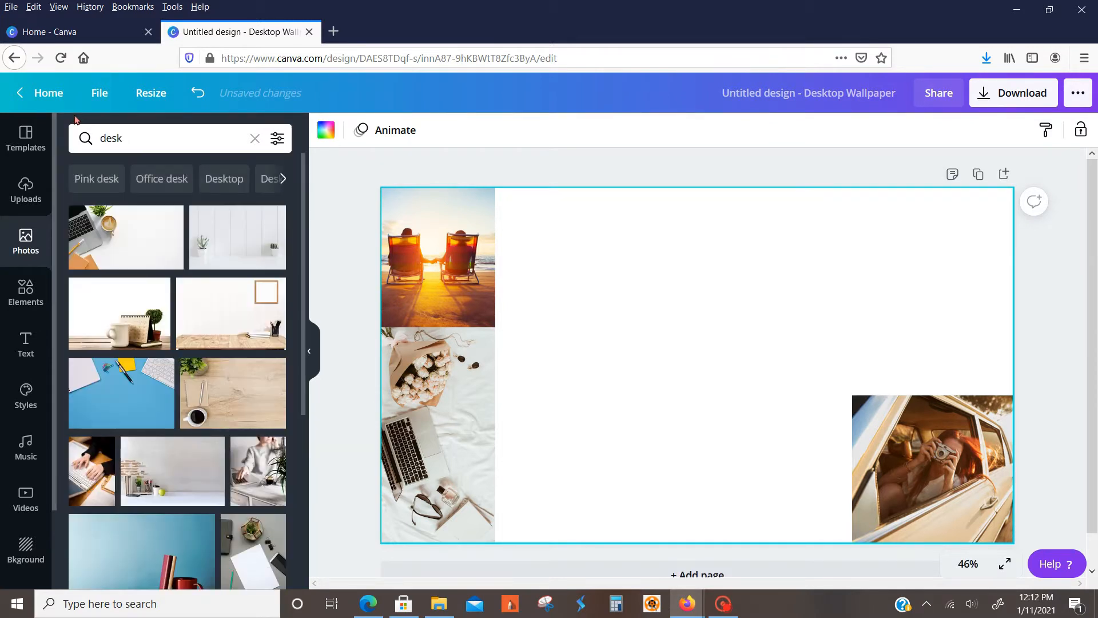
{"action": "scroll", "coordinate": [107, 348], "scroll_direction": "down", "scroll_amount": 3}
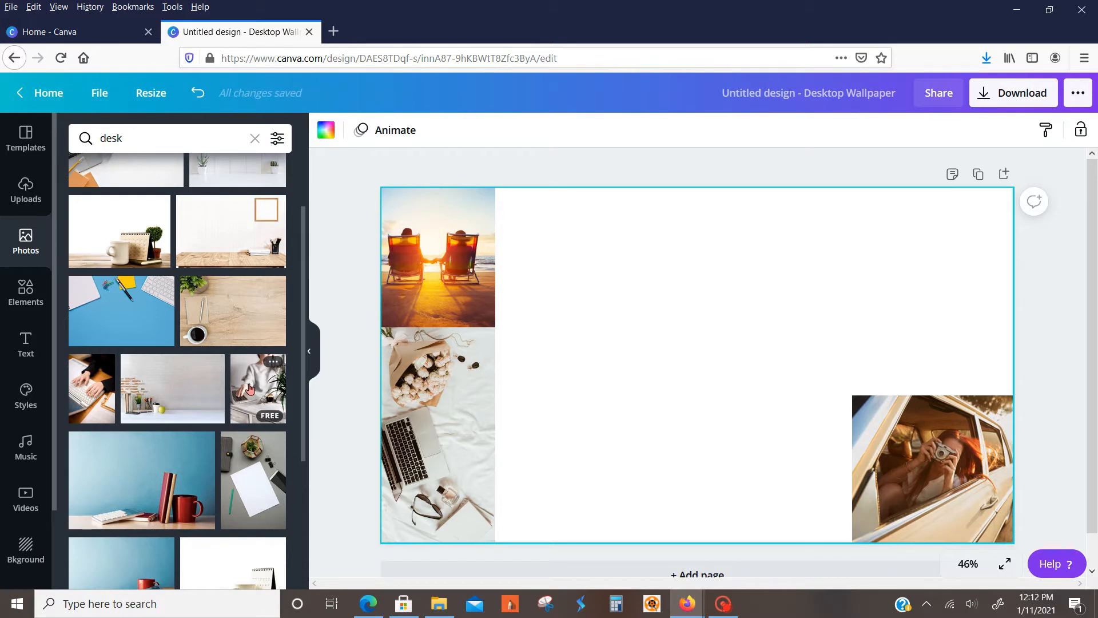
{"action": "scroll", "coordinate": [250, 388], "scroll_direction": "down", "scroll_amount": 8}
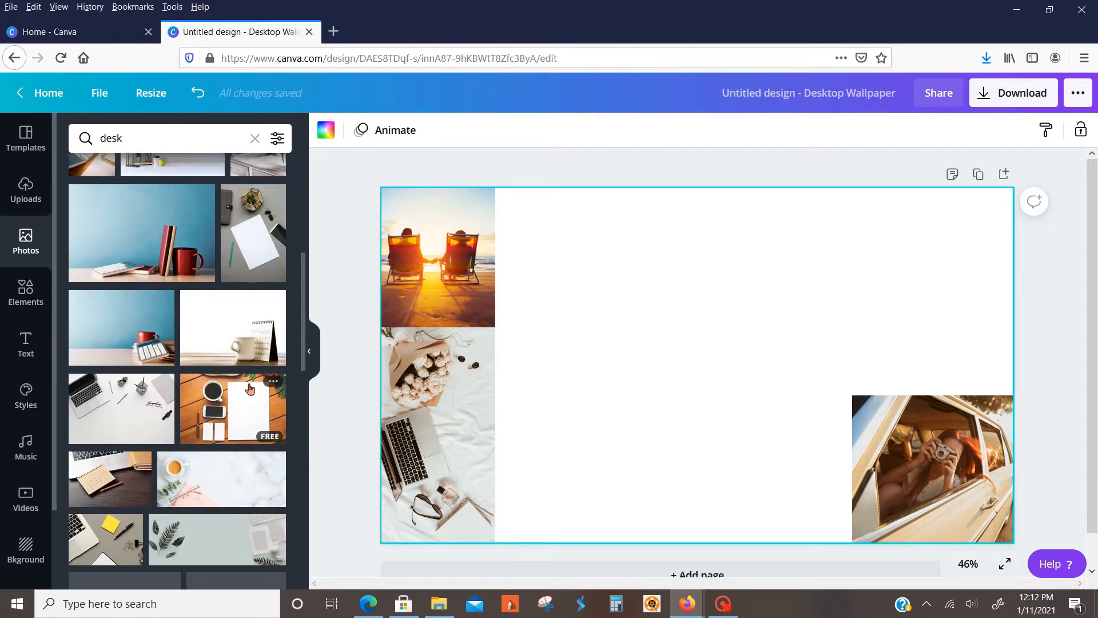
{"action": "scroll", "coordinate": [252, 390], "scroll_direction": "down", "scroll_amount": 8}
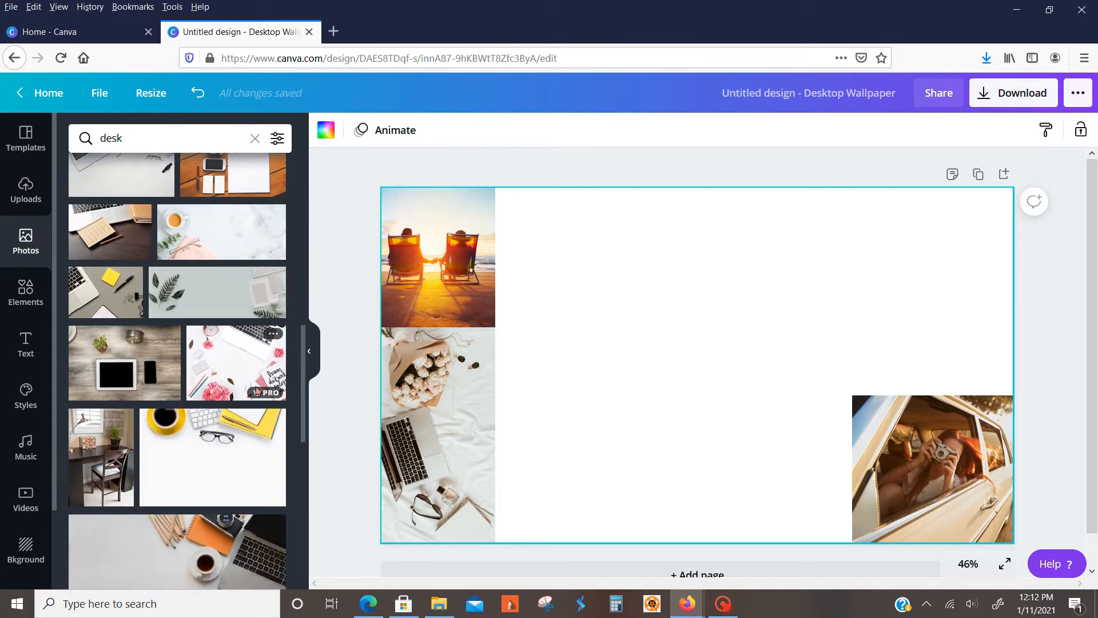
{"action": "scroll", "coordinate": [254, 389], "scroll_direction": "down", "scroll_amount": 10}
{"action": "scroll", "coordinate": [252, 383], "scroll_direction": "down", "scroll_amount": 5}
{"action": "left_click", "coordinate": [261, 270]}
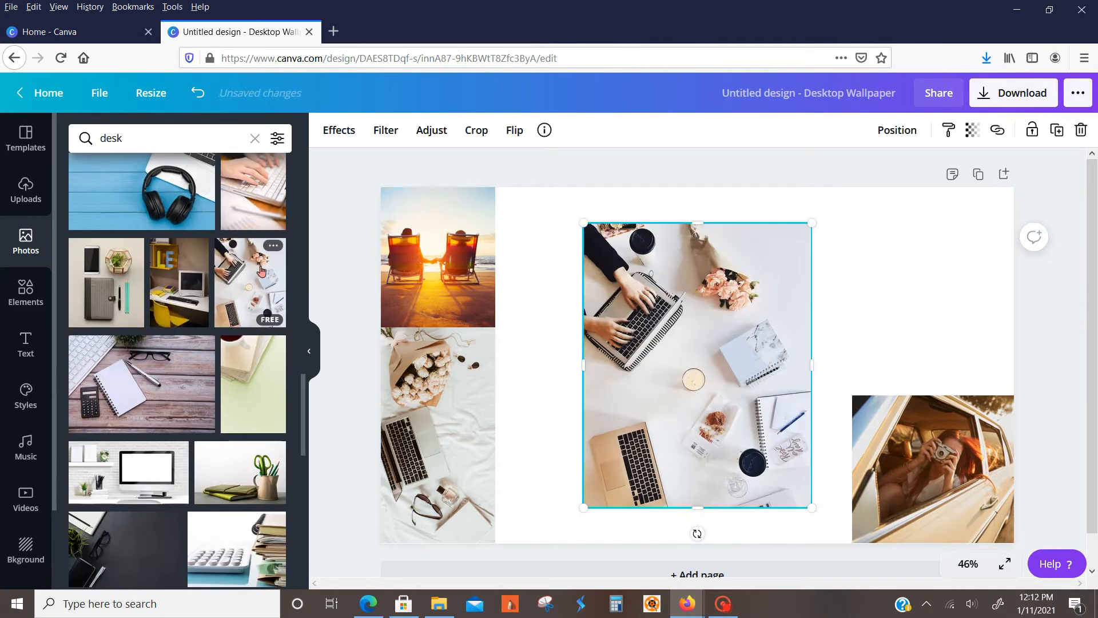
Crop the desk photo to its upper part, shrink it and place it against the page's top edge, right of centre
{"action": "left_click_drag", "start_coordinate": [756, 424], "coordinate": [778, 395]}
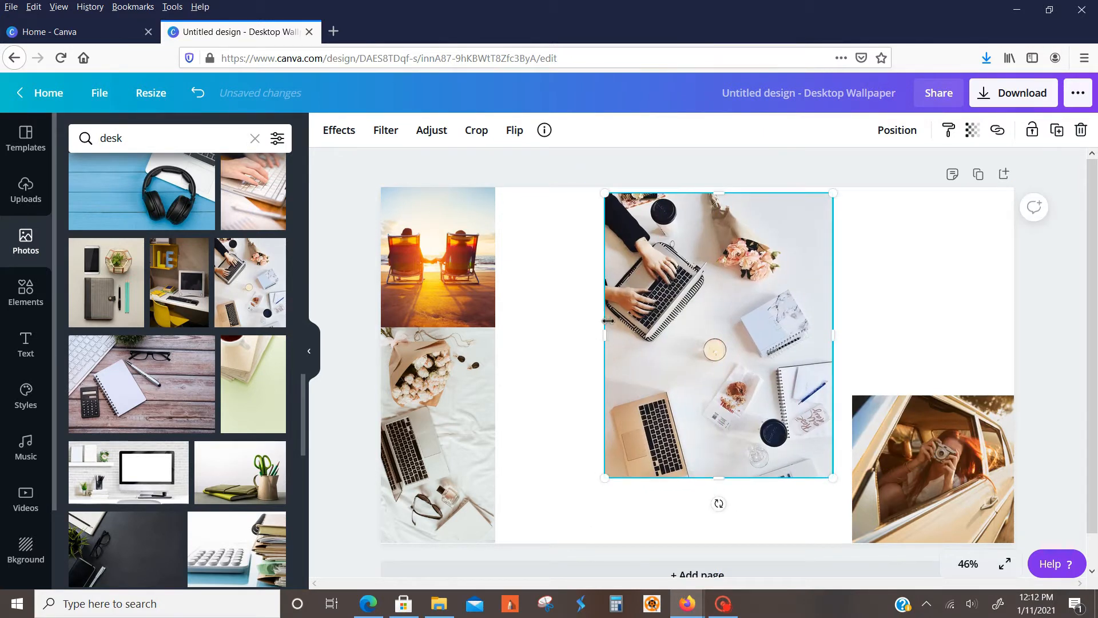
{"action": "left_click_drag", "start_coordinate": [705, 480], "coordinate": [790, 280]}
{"action": "left_click_drag", "start_coordinate": [633, 328], "coordinate": [662, 314]}
{"action": "left_click_drag", "start_coordinate": [778, 279], "coordinate": [799, 281]}
{"action": "left_click", "coordinate": [757, 364]}
Delete the "-business goals" line from the page note and save the note
{"action": "left_click", "coordinate": [952, 174]}
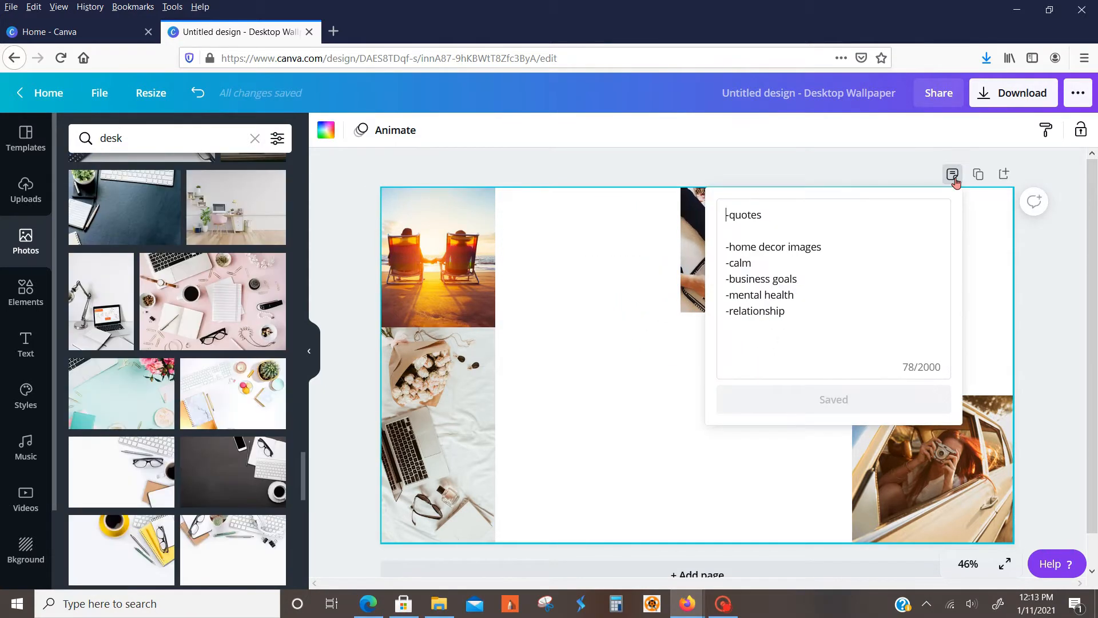
{"action": "left_click_drag", "start_coordinate": [812, 280], "coordinate": [702, 283]}
{"action": "key", "text": "BackSpace"}
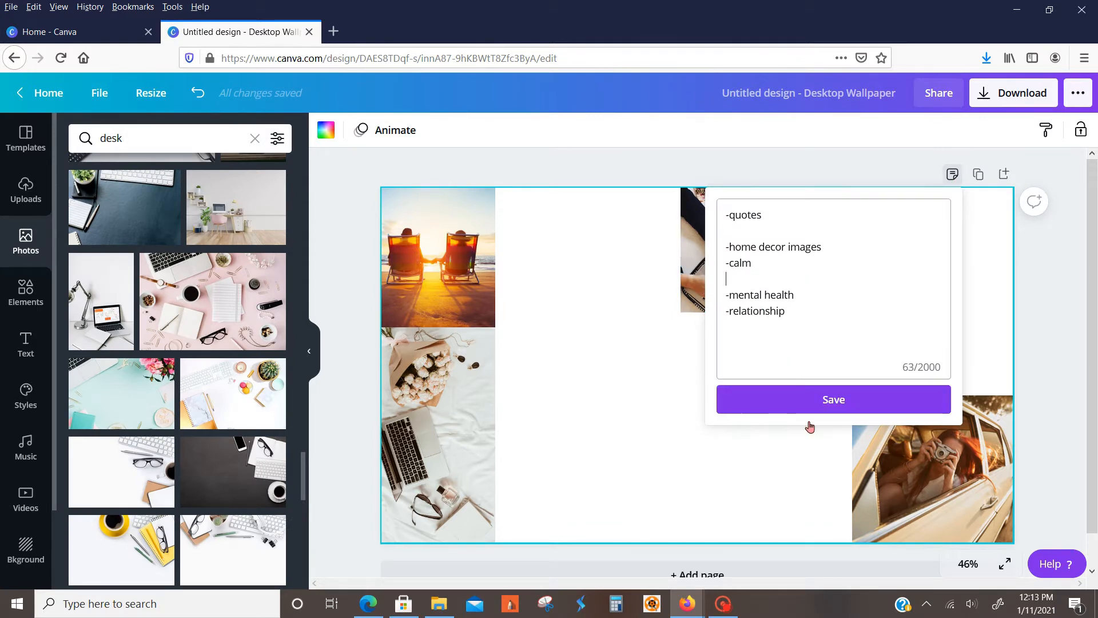
{"action": "left_click", "coordinate": [813, 405]}
Search the photos for "happy" and add the photo of the blonde woman holding a smiley balloon
{"action": "left_click", "coordinate": [184, 151]}
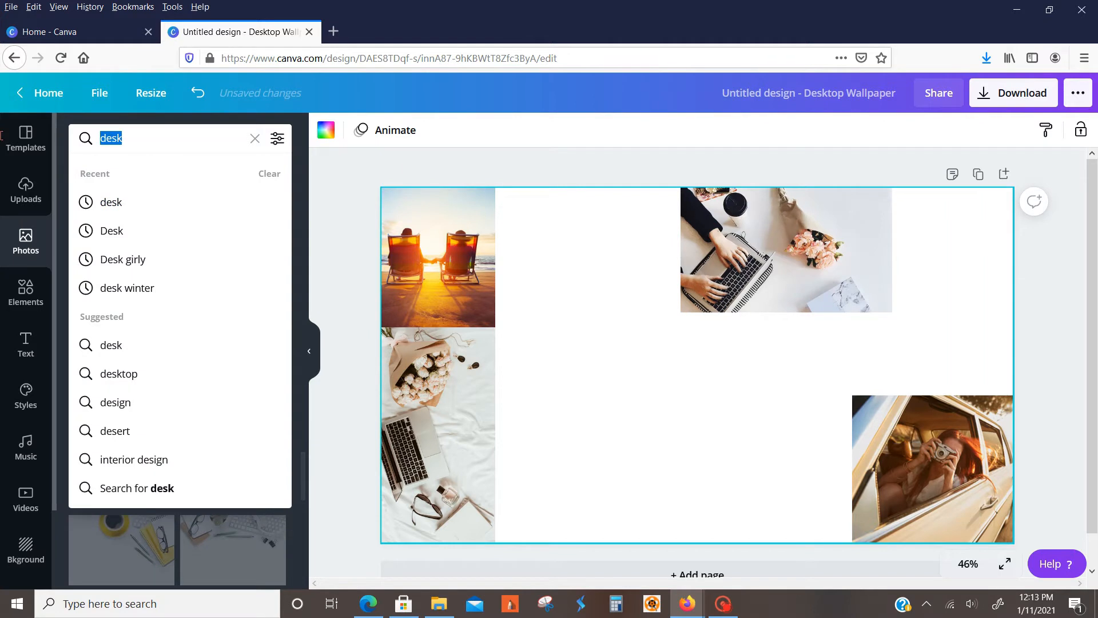
{"action": "type", "text": "happy"}
{"action": "key", "text": "Return"}
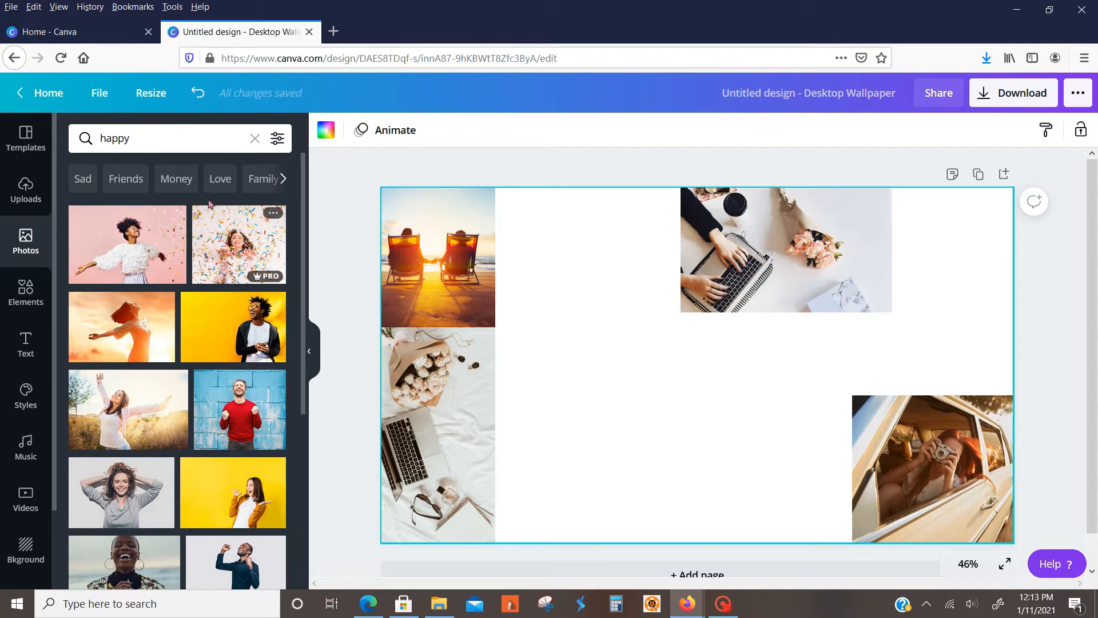
{"action": "scroll", "coordinate": [223, 241], "scroll_direction": "down", "scroll_amount": 5}
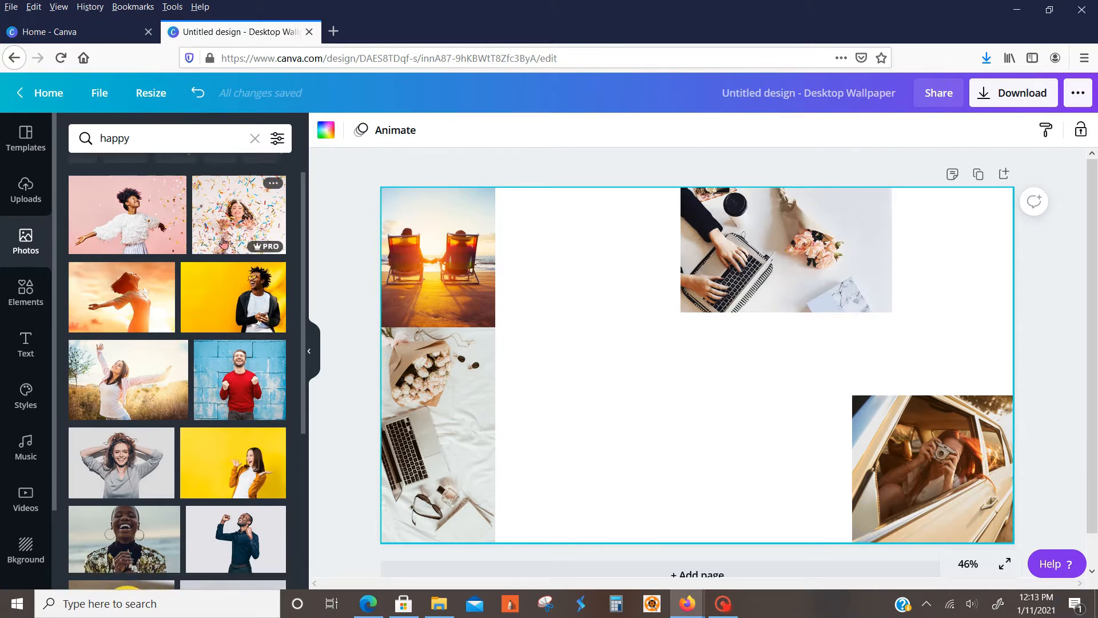
{"action": "scroll", "coordinate": [223, 242], "scroll_direction": "down", "scroll_amount": 3}
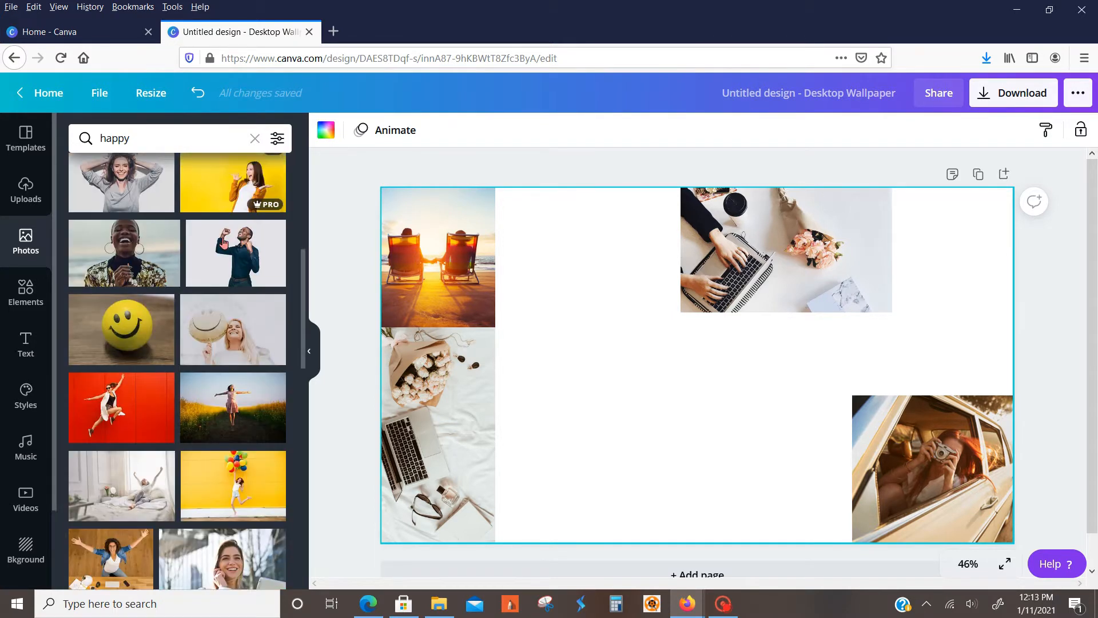
{"action": "left_click", "coordinate": [223, 243]}
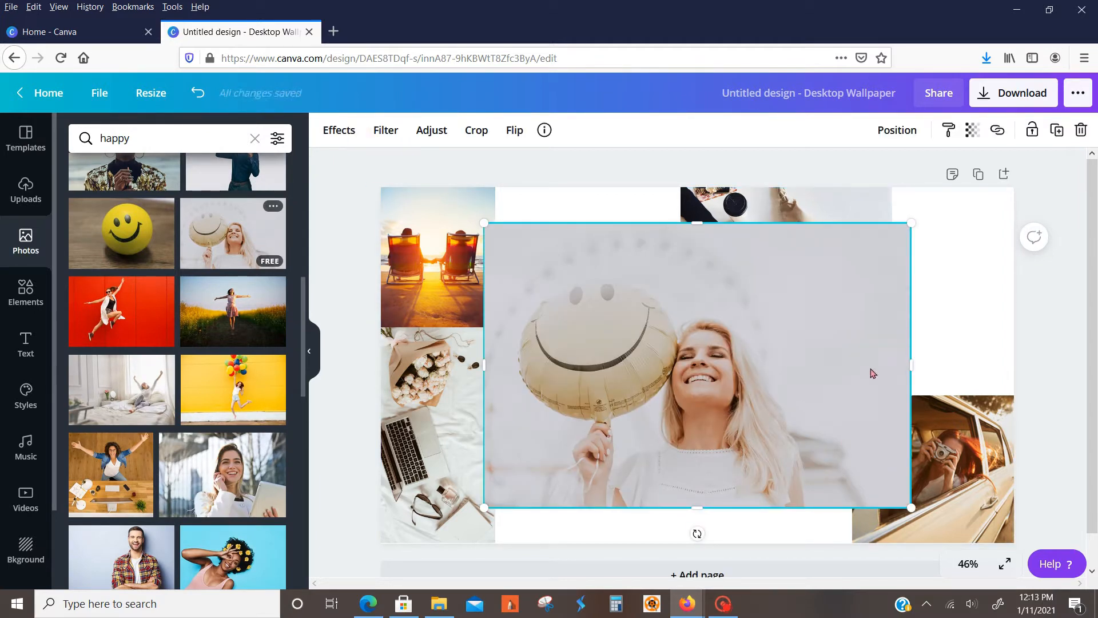
Shrink the smiley balloon photo and place it on the page's bottom edge, directly beside the laptop flatlay photo
{"action": "left_click_drag", "start_coordinate": [920, 218], "coordinate": [695, 368]}
{"action": "left_click_drag", "start_coordinate": [603, 416], "coordinate": [616, 448]}
{"action": "left_click_drag", "start_coordinate": [701, 400], "coordinate": [651, 433]}
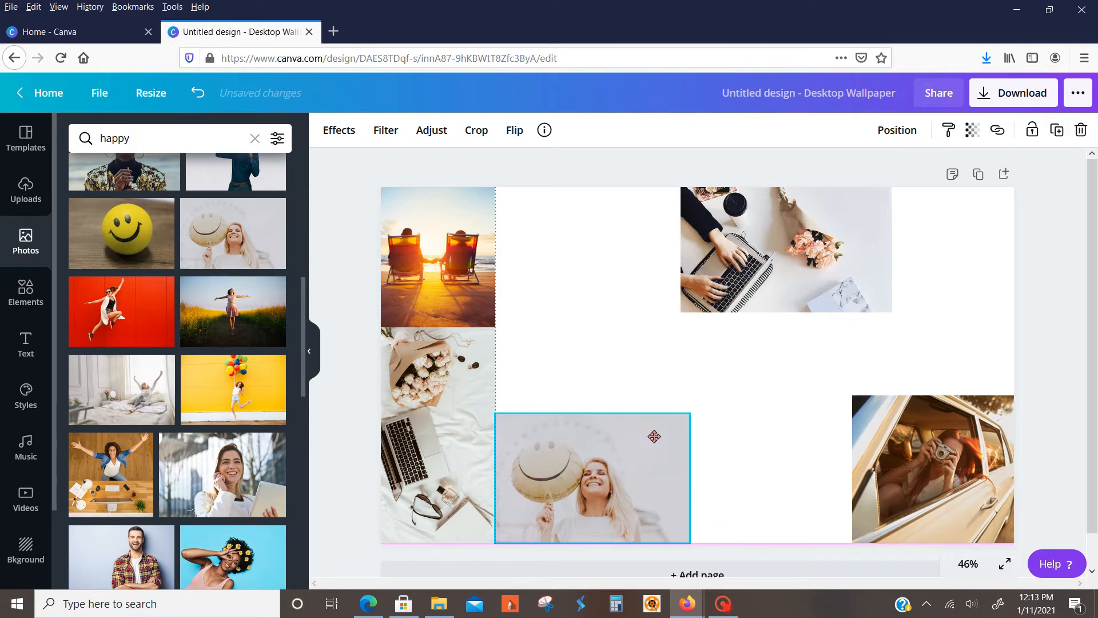
{"action": "left_click", "coordinate": [734, 440]}
Add the photo of the woman in gold confetti, shrink it and move it over the page's upper-right corner
{"action": "scroll", "coordinate": [190, 455], "scroll_direction": "down", "scroll_amount": 6}
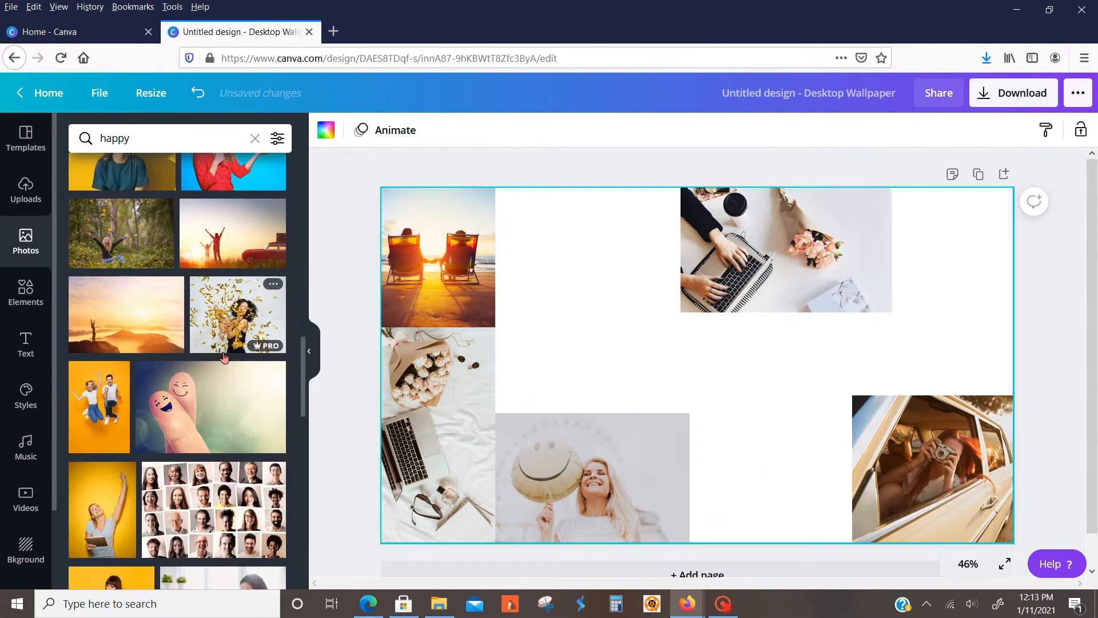
{"action": "scroll", "coordinate": [223, 357], "scroll_direction": "down", "scroll_amount": 2}
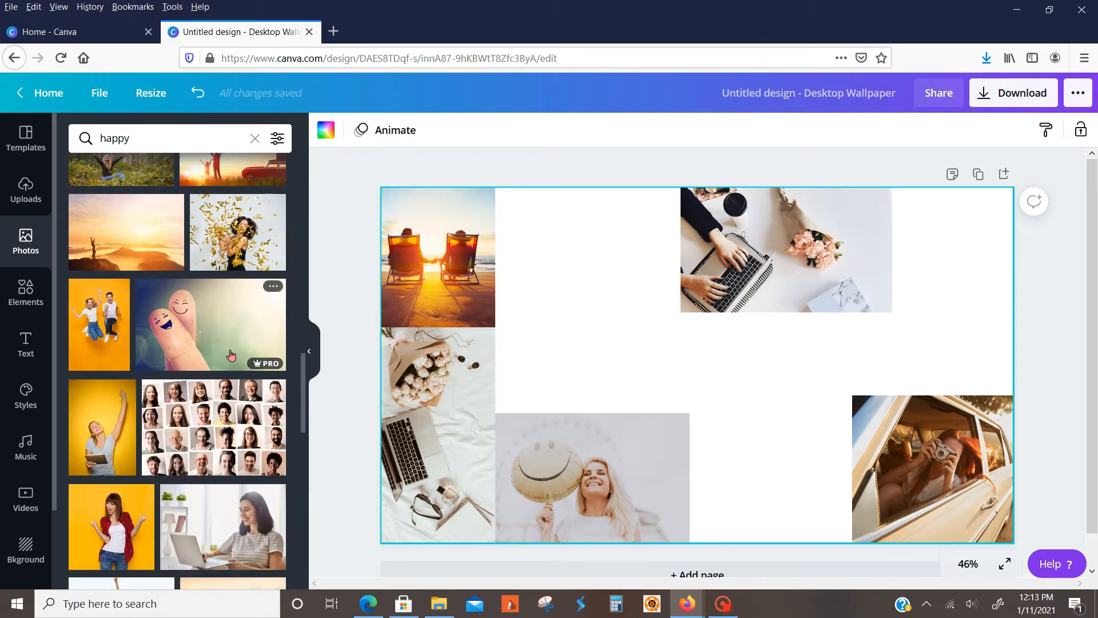
{"action": "left_click", "coordinate": [230, 228]}
{"action": "left_click_drag", "start_coordinate": [876, 507], "coordinate": [717, 380]}
{"action": "left_click_drag", "start_coordinate": [684, 322], "coordinate": [1014, 256]}
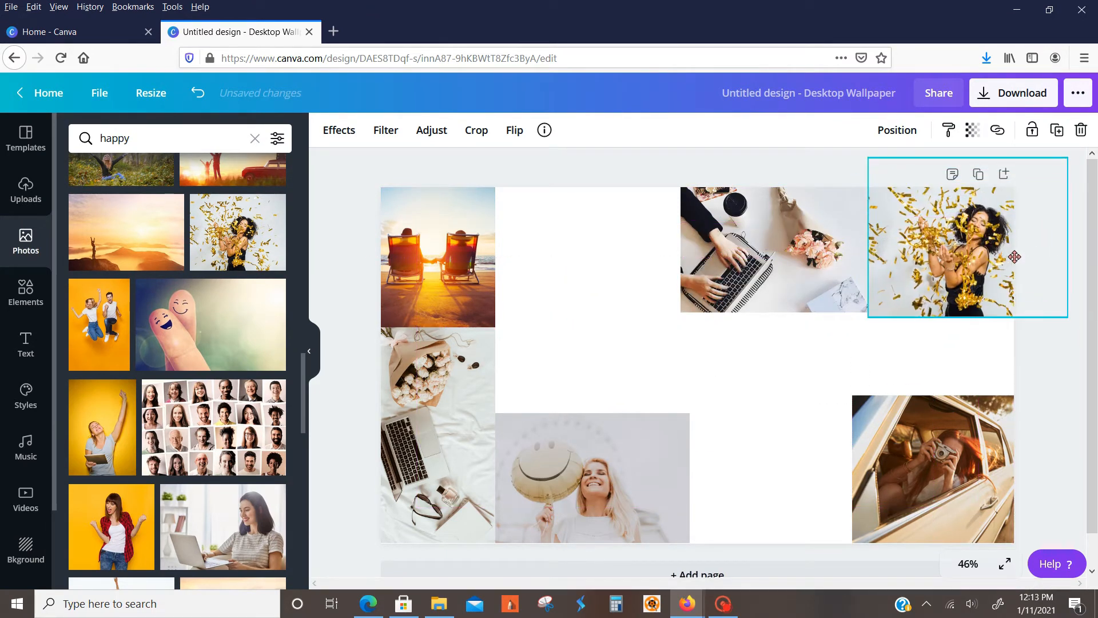
Send the confetti photo behind the desk photo and trim its lower edge level with the desk photo
{"action": "left_click", "coordinate": [892, 136]}
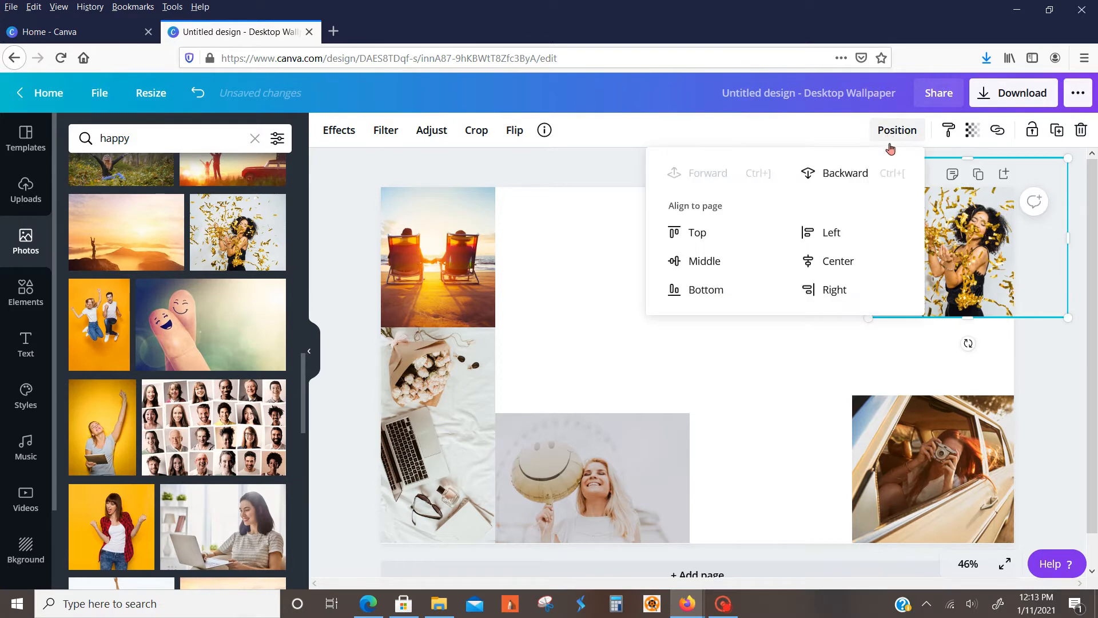
{"action": "left_click", "coordinate": [1045, 361]}
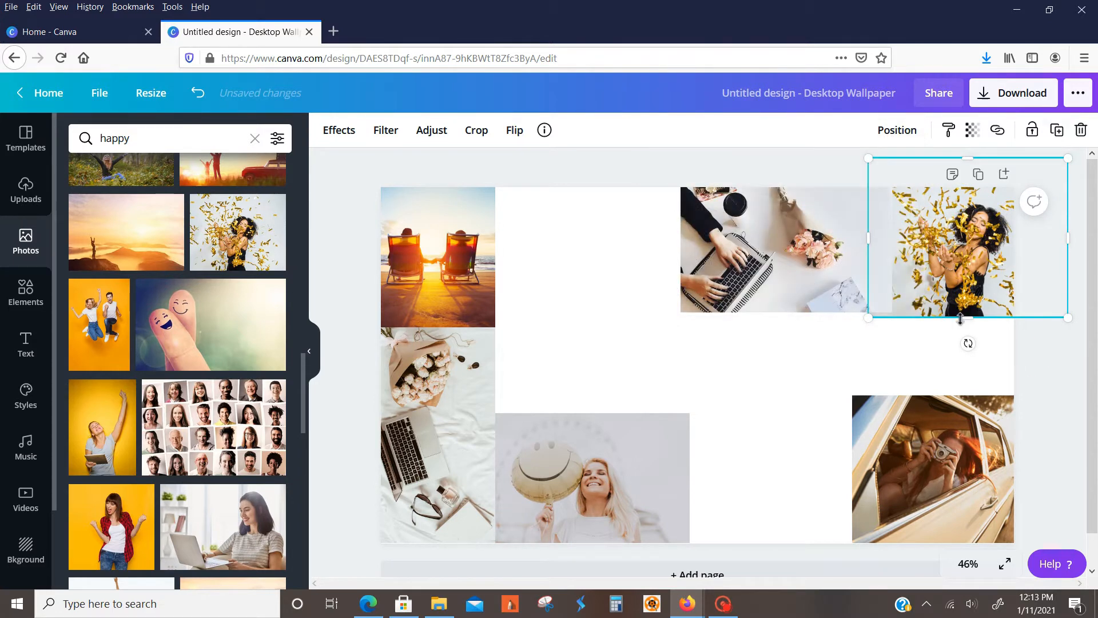
{"action": "left_click", "coordinate": [1060, 348]}
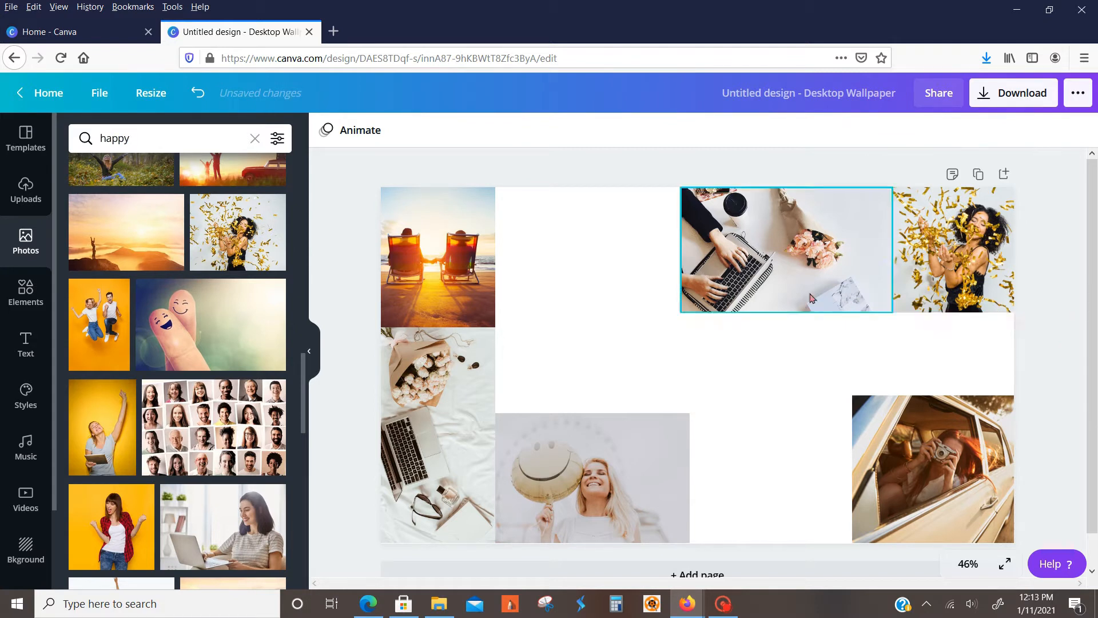
{"action": "left_click", "coordinate": [915, 286]}
Lower the desk photo's brightness to -14
{"action": "left_click", "coordinate": [775, 271]}
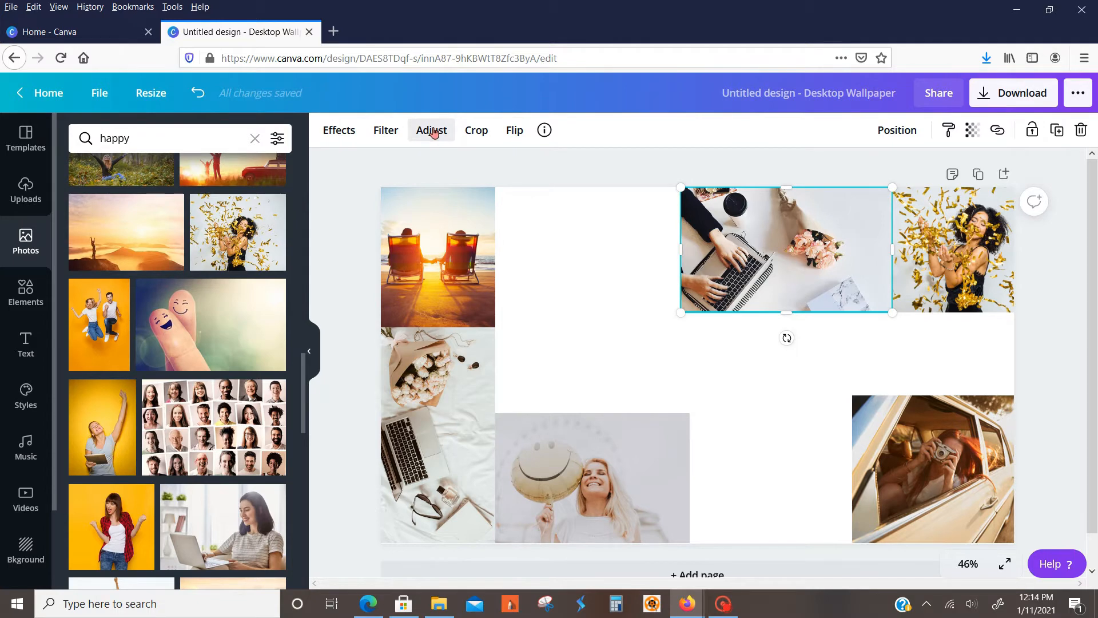
{"action": "left_click", "coordinate": [433, 131]}
{"action": "left_click_drag", "start_coordinate": [192, 168], "coordinate": [183, 166]}
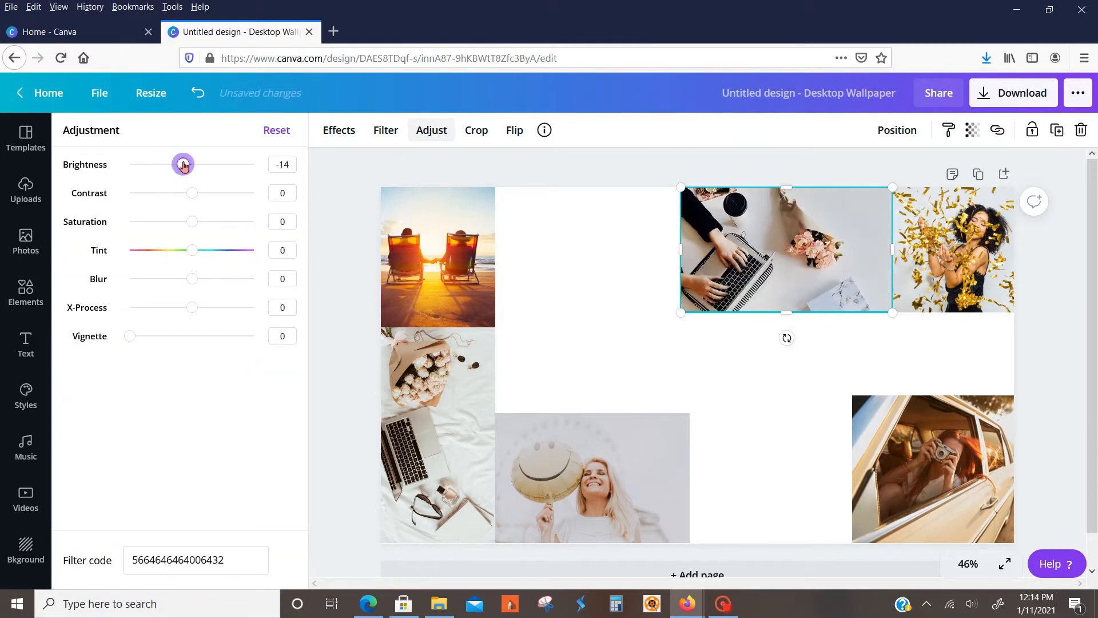
{"action": "left_click", "coordinate": [578, 170]}
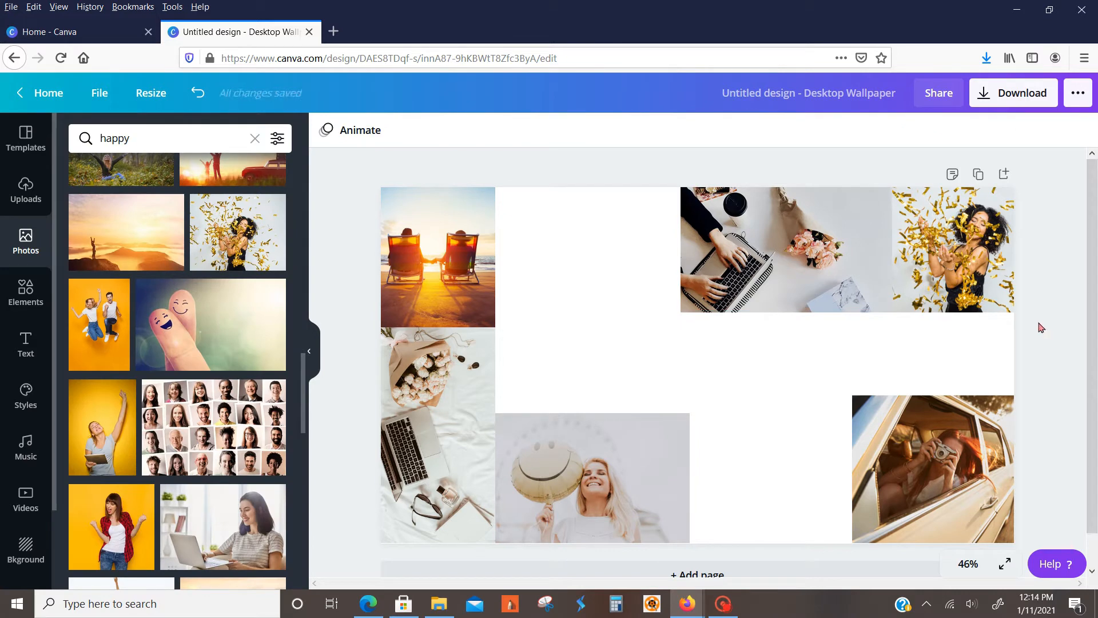
Browse more "happy" photos, then search the photos for "living room"
{"action": "scroll", "coordinate": [196, 364], "scroll_direction": "down", "scroll_amount": 5}
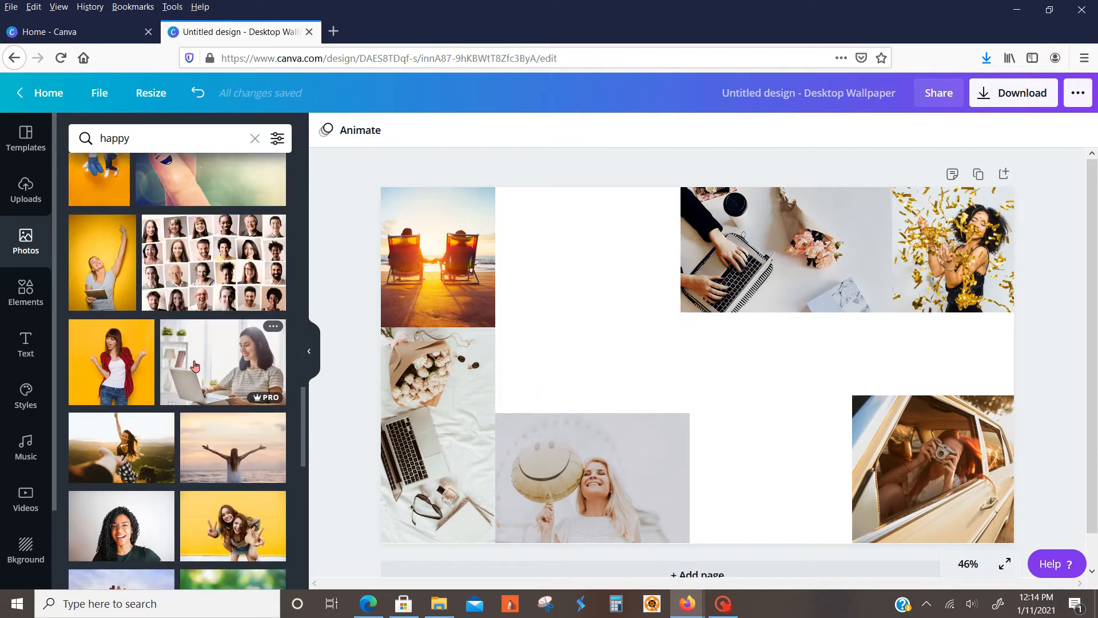
{"action": "scroll", "coordinate": [196, 364], "scroll_direction": "down", "scroll_amount": 5}
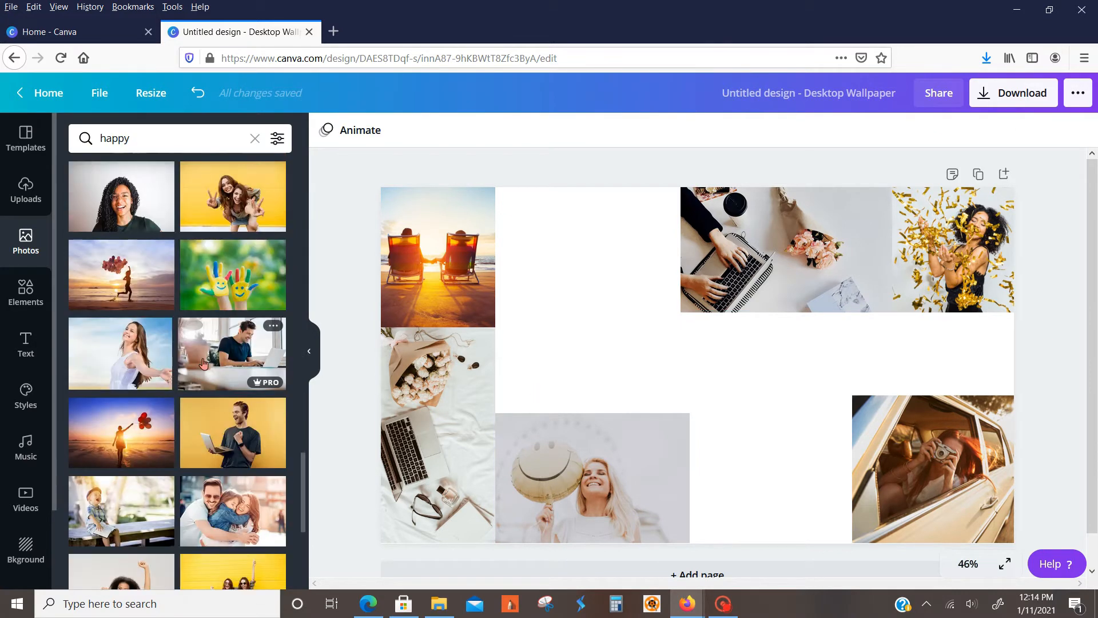
{"action": "left_click", "coordinate": [86, 138]}
{"action": "type", "text": "living room"}
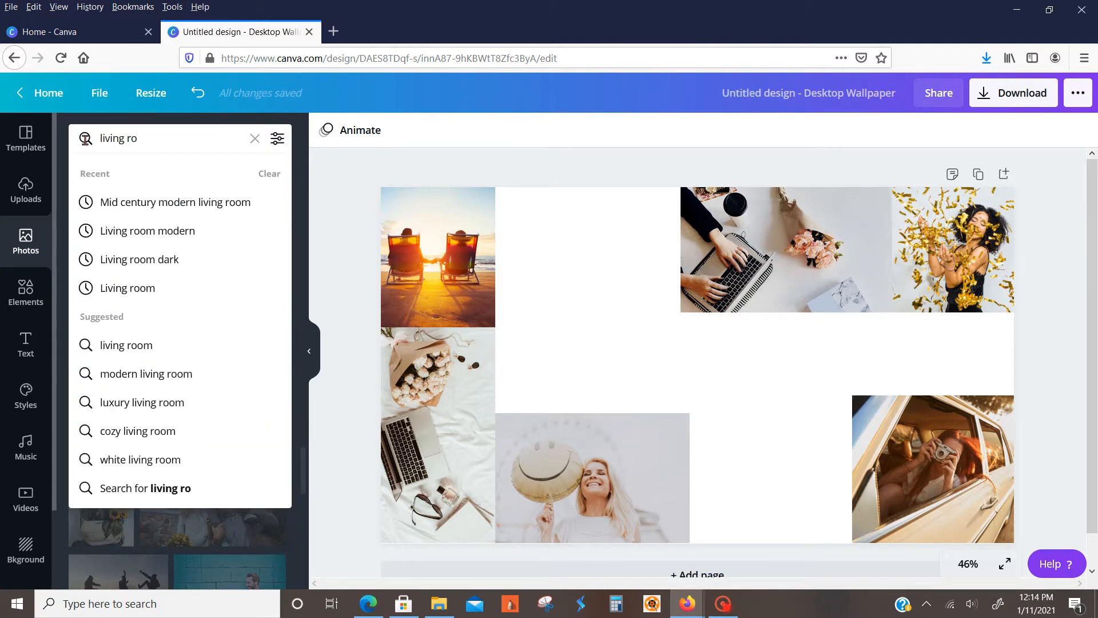
{"action": "key", "text": "Return"}
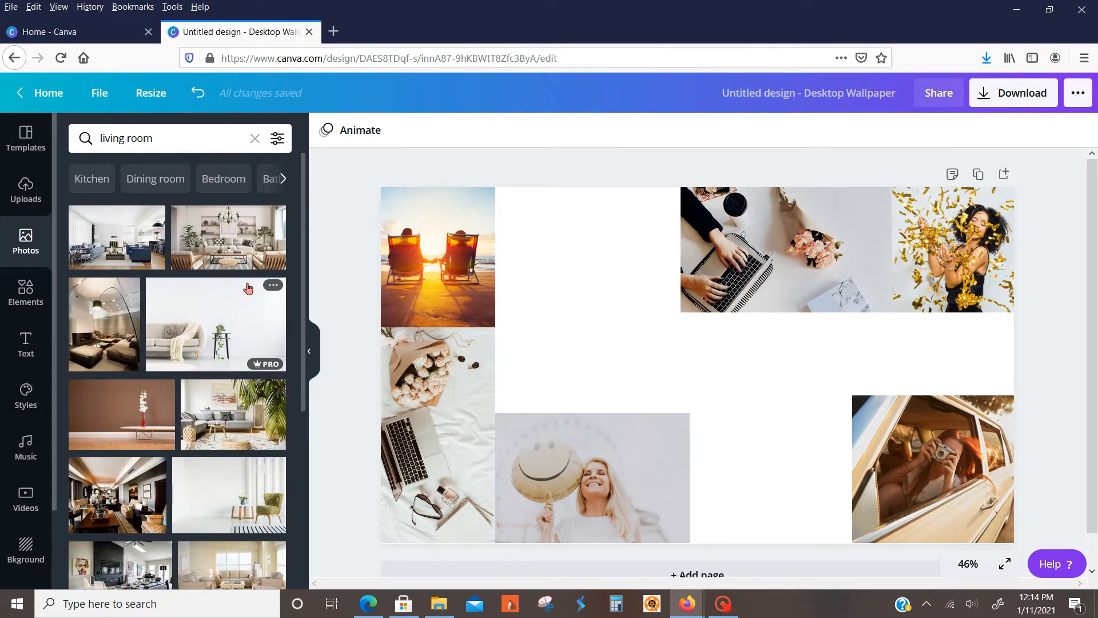
Add the living room photo with a gray armchair and framed prints against a brick wall
{"action": "scroll", "coordinate": [263, 306], "scroll_direction": "down", "scroll_amount": 2}
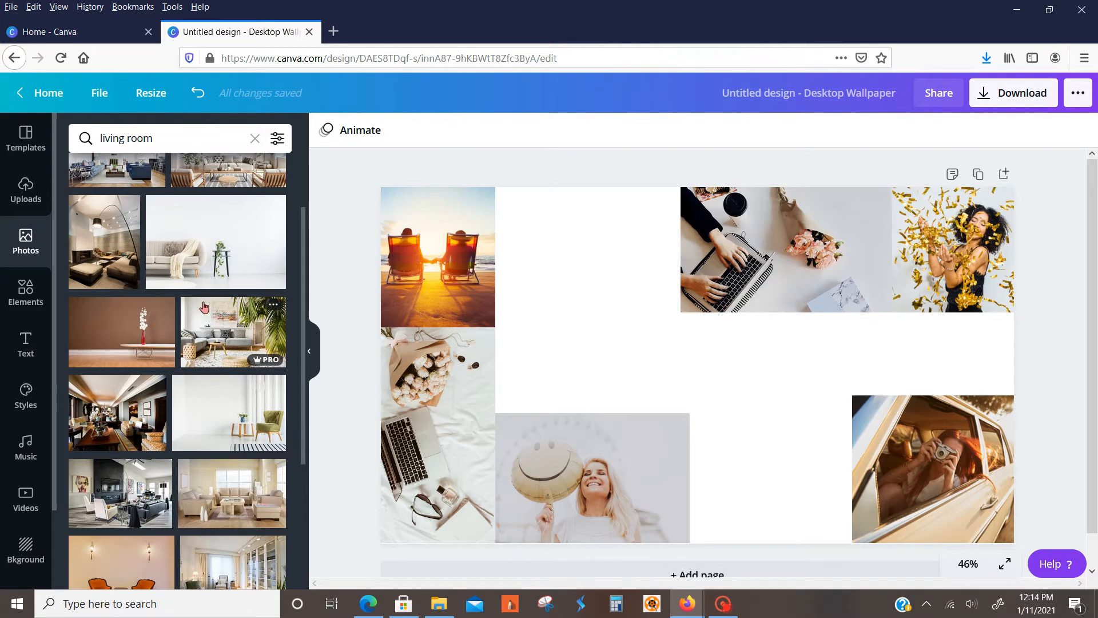
{"action": "scroll", "coordinate": [204, 307], "scroll_direction": "down", "scroll_amount": 6}
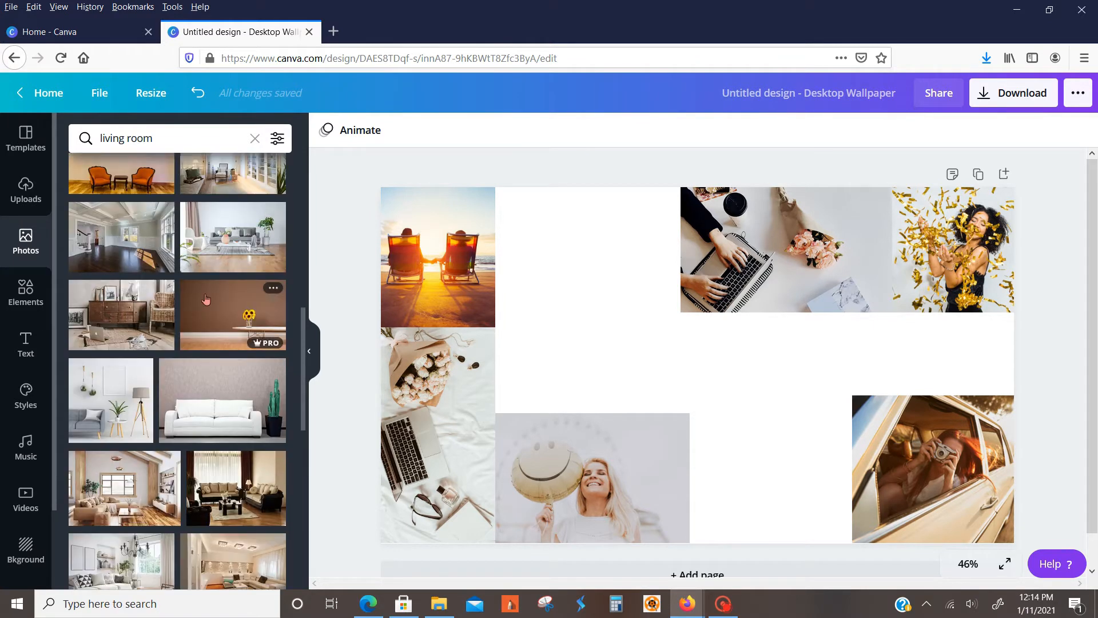
{"action": "scroll", "coordinate": [205, 297], "scroll_direction": "down", "scroll_amount": 3}
{"action": "scroll", "coordinate": [206, 298], "scroll_direction": "down", "scroll_amount": 3}
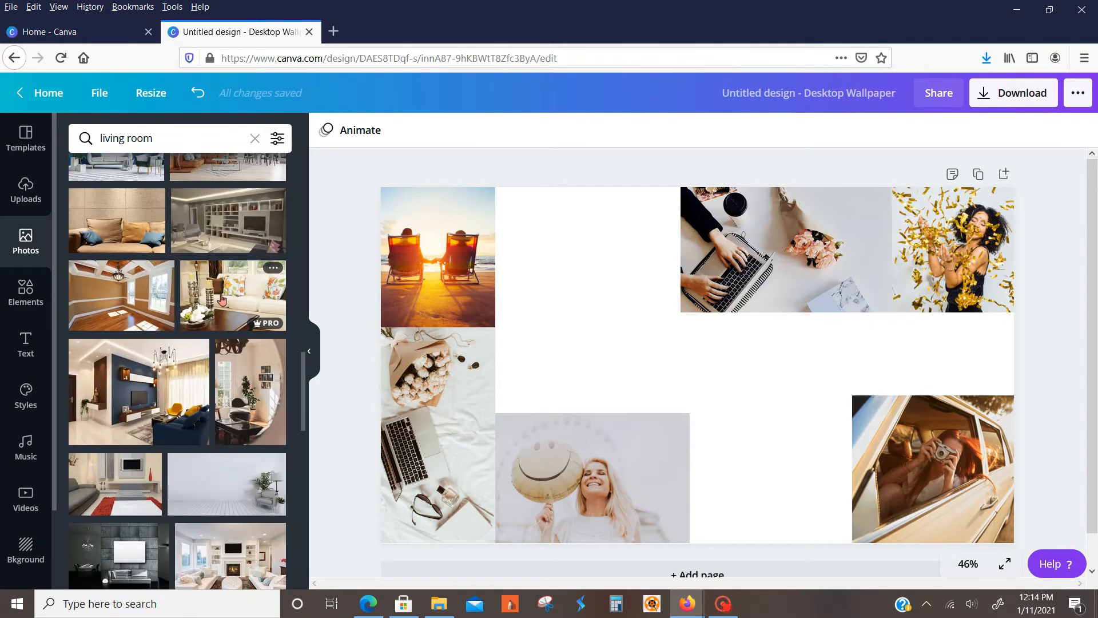
{"action": "scroll", "coordinate": [228, 280], "scroll_direction": "down", "scroll_amount": 8}
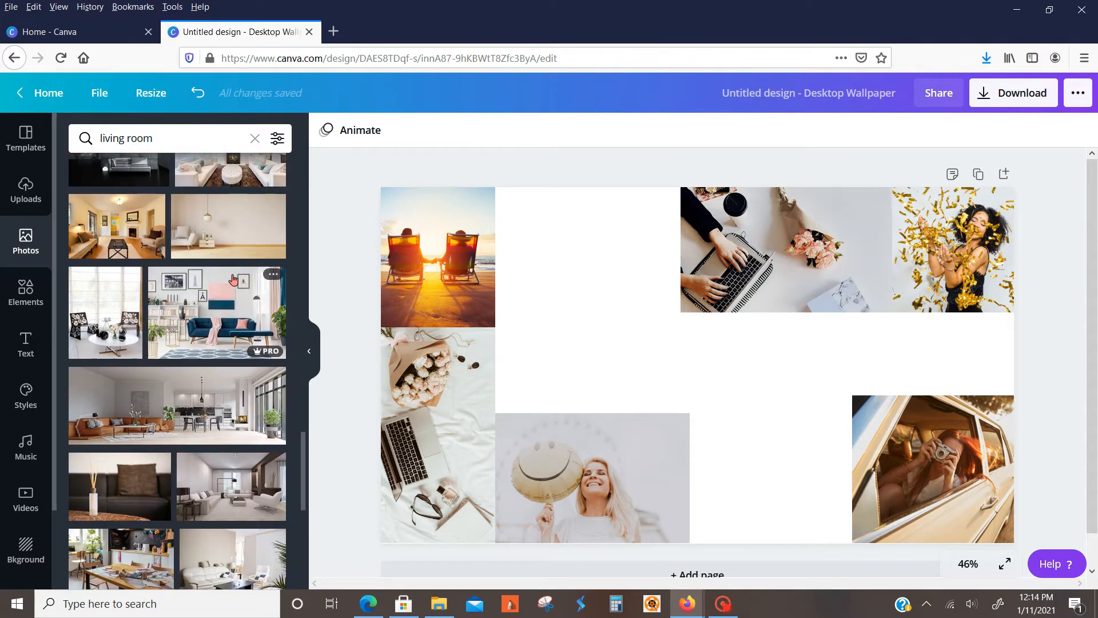
{"action": "scroll", "coordinate": [232, 279], "scroll_direction": "down", "scroll_amount": 4}
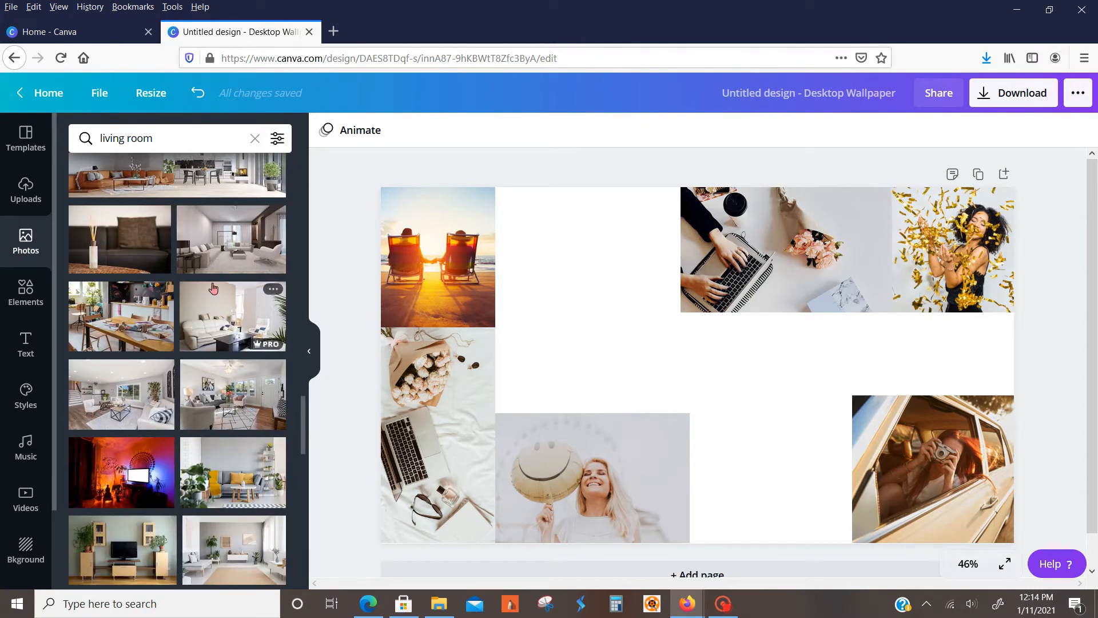
{"action": "scroll", "coordinate": [221, 289], "scroll_direction": "down", "scroll_amount": 6}
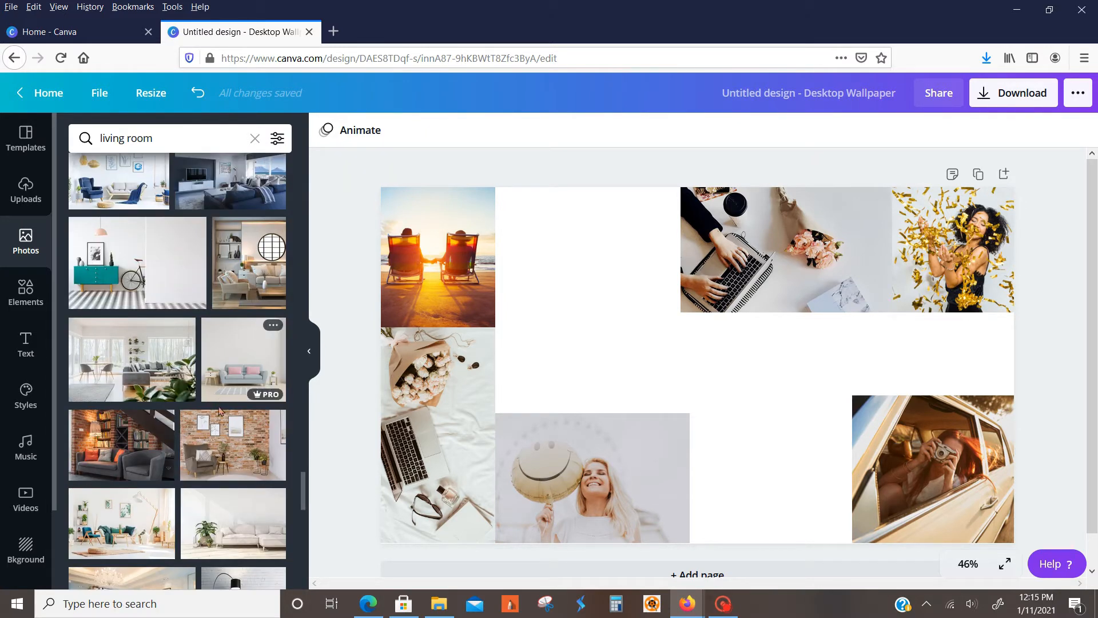
{"action": "left_click", "coordinate": [212, 446]}
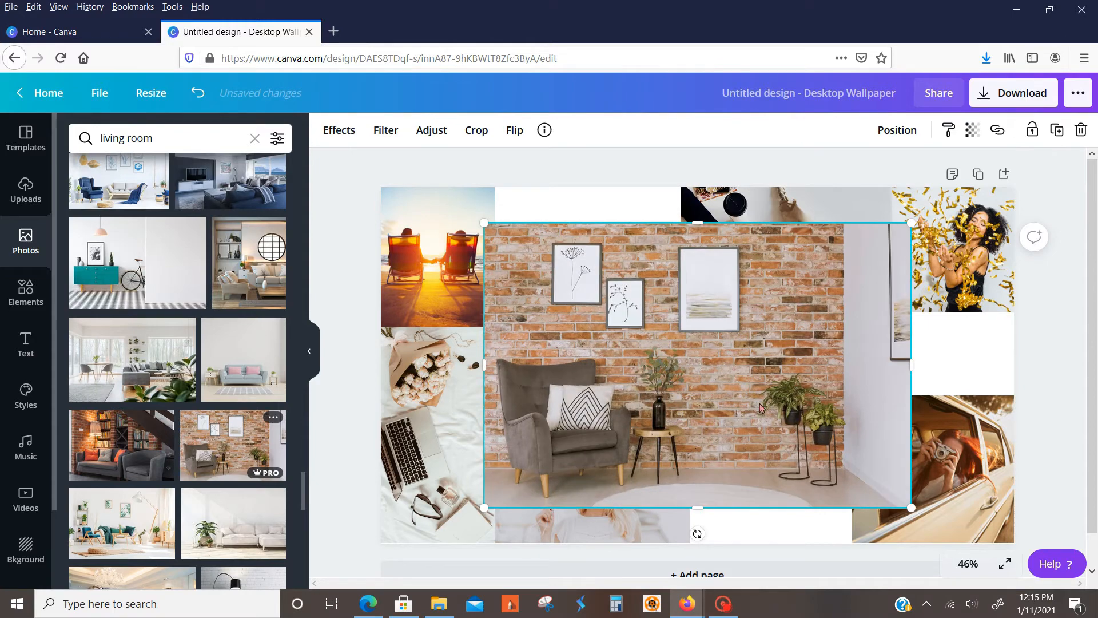
Shrink the living room photo into the gap beside the beach chairs, send it behind the desk photo and widen it to 682
{"action": "mouse_move", "coordinate": [832, 399]}
{"action": "left_mouse_down"}
{"action": "mouse_move", "coordinate": [938, 404]}
{"action": "mouse_move", "coordinate": [998, 524]}
{"action": "mouse_move", "coordinate": [875, 355]}
{"action": "mouse_move", "coordinate": [811, 399]}
{"action": "left_mouse_up"}
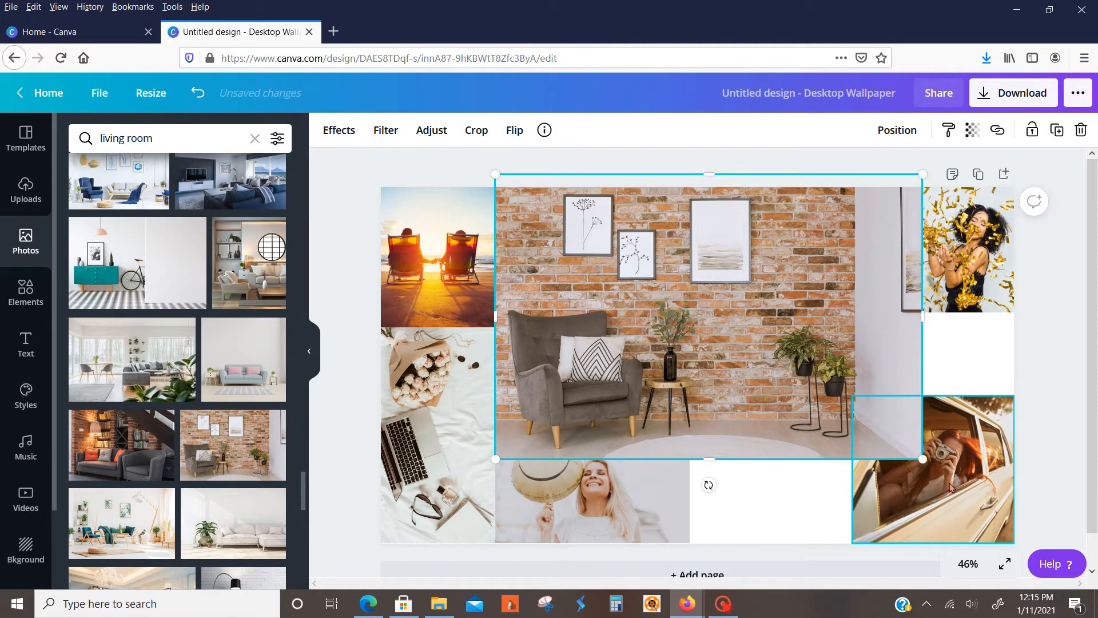
{"action": "left_click_drag", "start_coordinate": [921, 458], "coordinate": [703, 312]}
{"action": "left_click", "coordinate": [872, 134]}
{"action": "left_click", "coordinate": [860, 173]}
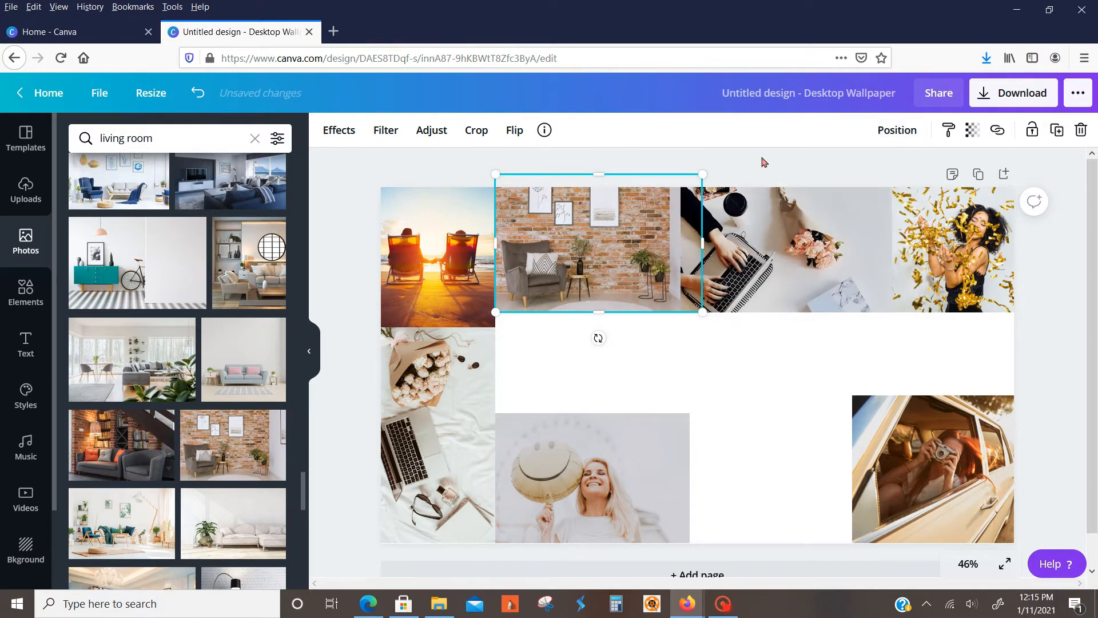
{"action": "left_click_drag", "start_coordinate": [703, 241], "coordinate": [722, 243]}
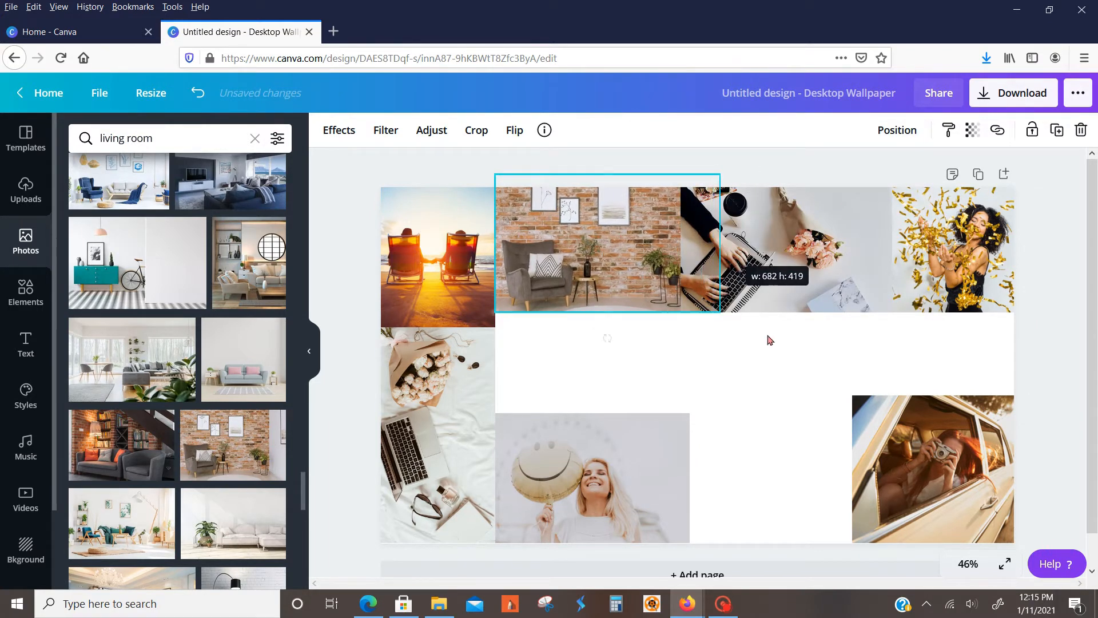
{"action": "left_click", "coordinate": [783, 373]}
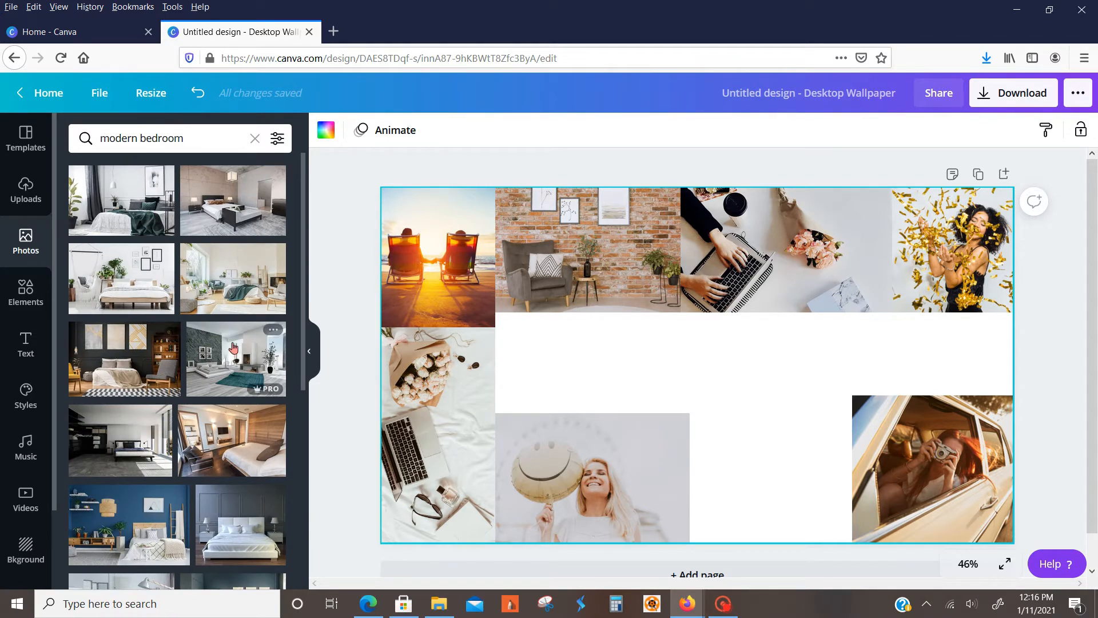
Add the dark bedroom photo with three gold-patterned prints, shrink it and move it beside the car photo along the page's lower edge
{"action": "scroll", "coordinate": [271, 463], "scroll_direction": "down", "scroll_amount": 3}
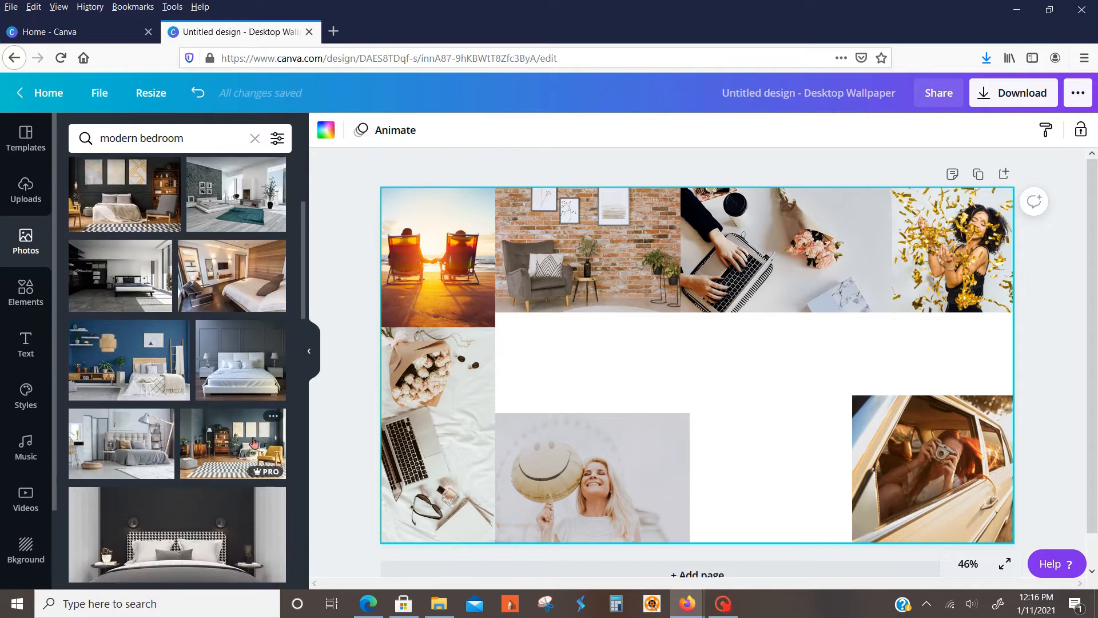
{"action": "left_click", "coordinate": [115, 170]}
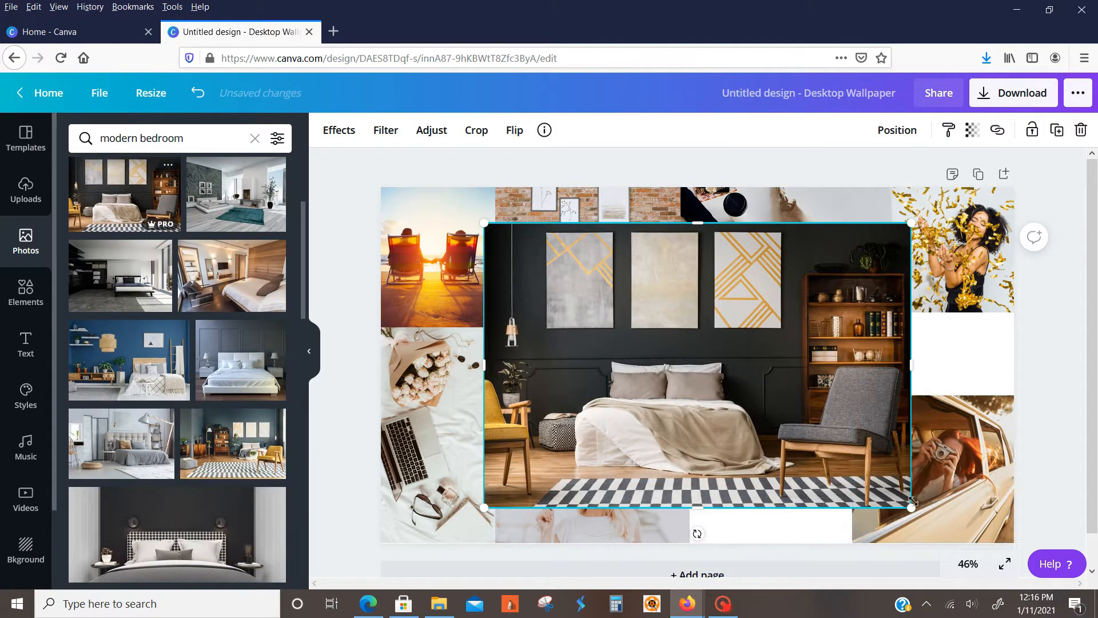
{"action": "left_click_drag", "start_coordinate": [910, 505], "coordinate": [690, 358]}
{"action": "left_click_drag", "start_coordinate": [627, 274], "coordinate": [829, 459]}
Fit the bedroom photo between the balloon and car photos at a width of 560, trimming its upper edge level with the balloon photo
{"action": "left_click", "coordinate": [657, 478]}
{"action": "mouse_move", "coordinate": [691, 477]}
{"action": "left_mouse_down"}
{"action": "mouse_move", "coordinate": [668, 476]}
{"action": "mouse_move", "coordinate": [695, 467]}
{"action": "left_mouse_up"}
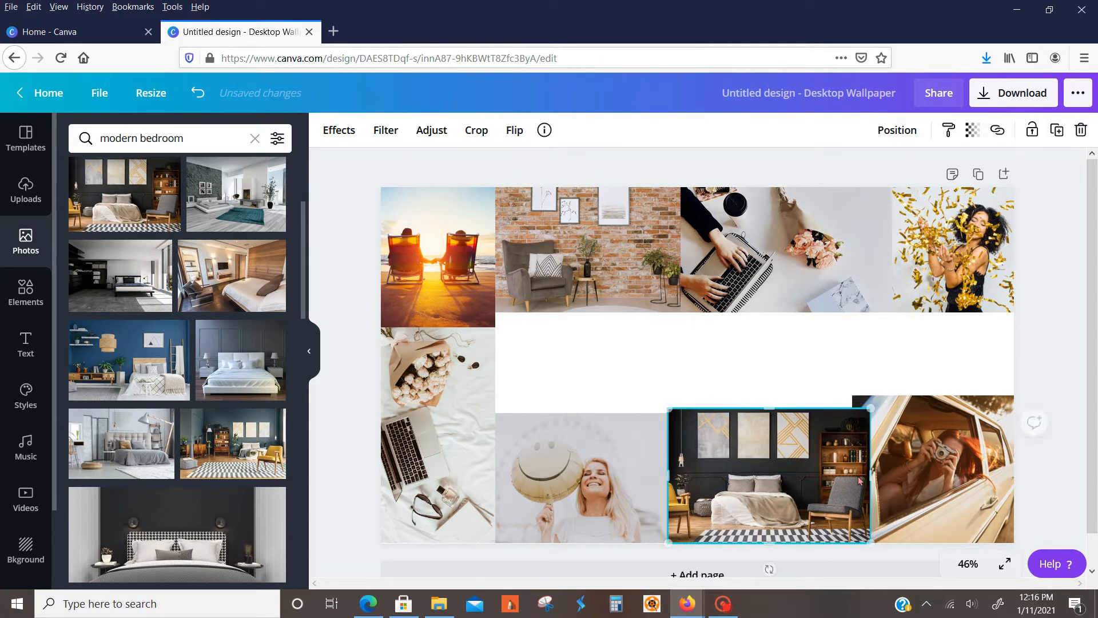
{"action": "mouse_move", "coordinate": [874, 471]}
{"action": "left_mouse_down"}
{"action": "mouse_move", "coordinate": [829, 470]}
{"action": "mouse_move", "coordinate": [852, 473]}
{"action": "left_mouse_up"}
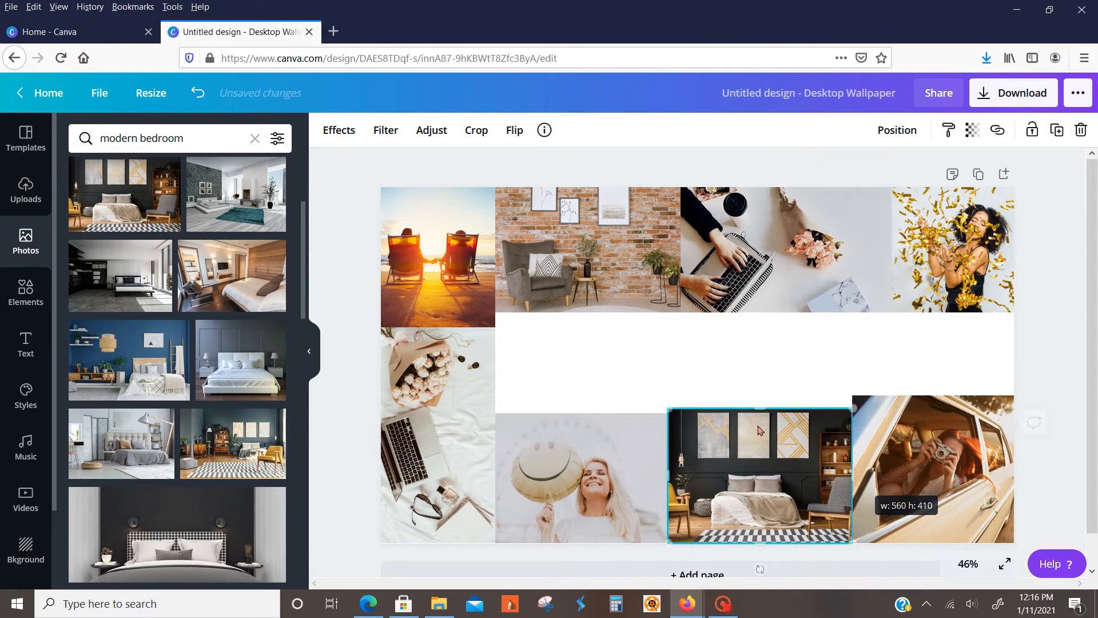
{"action": "left_click_drag", "start_coordinate": [760, 408], "coordinate": [760, 413]}
{"action": "left_click", "coordinate": [1062, 342]}
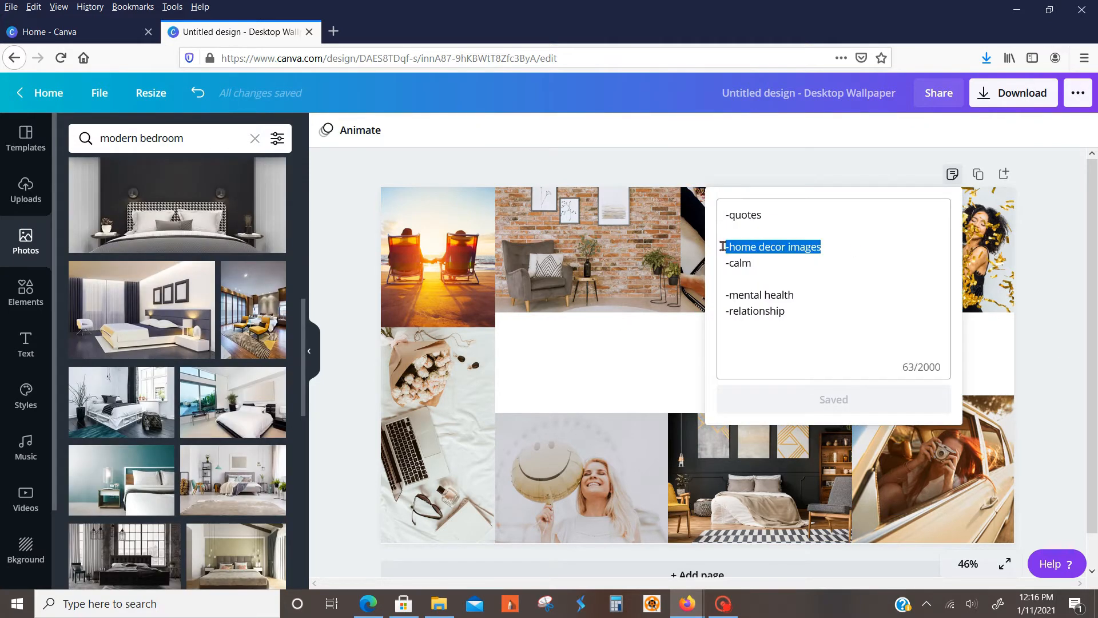
Delete the "-home decor images" and "-mental health" lines from the page notes and save them
{"action": "key", "text": "BackSpace"}
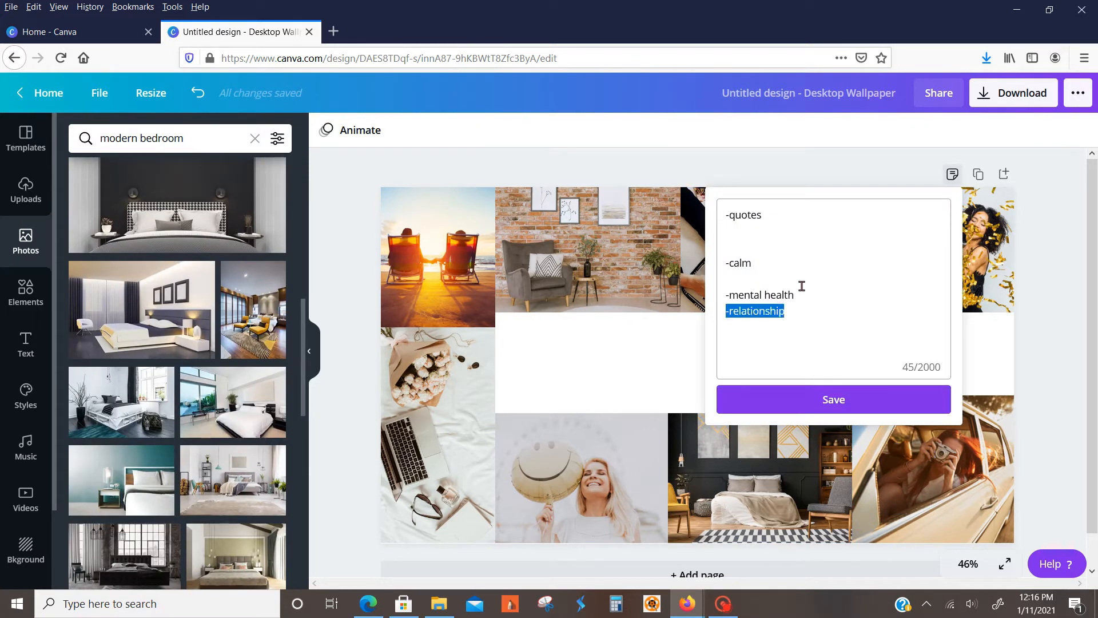
{"action": "left_click_drag", "start_coordinate": [803, 298], "coordinate": [724, 294]}
{"action": "key", "text": "BackSpace"}
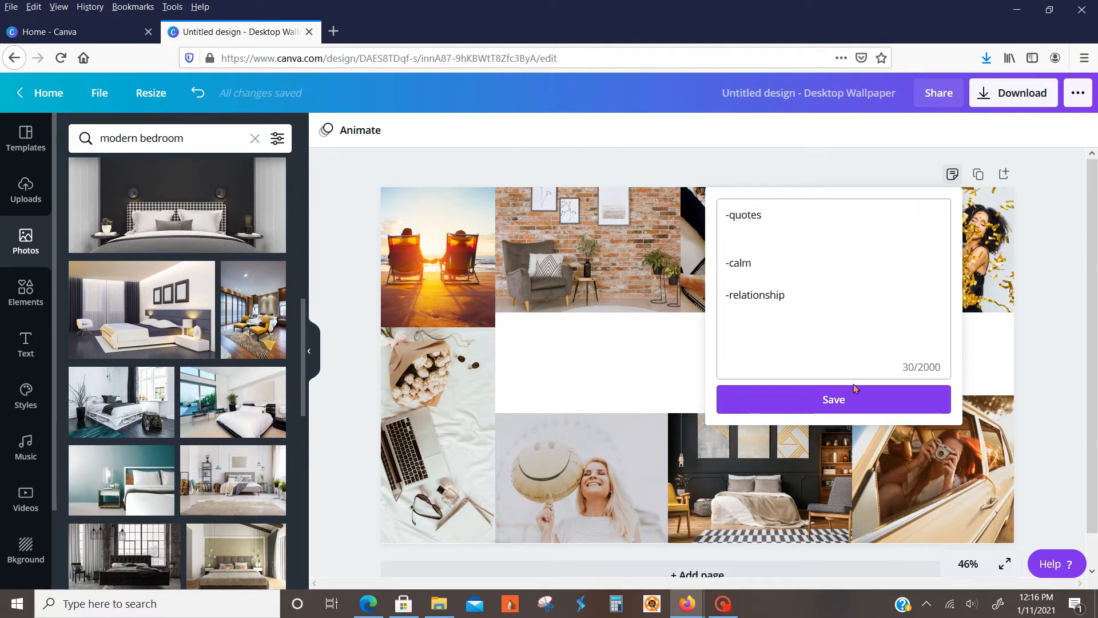
{"action": "left_click", "coordinate": [880, 396]}
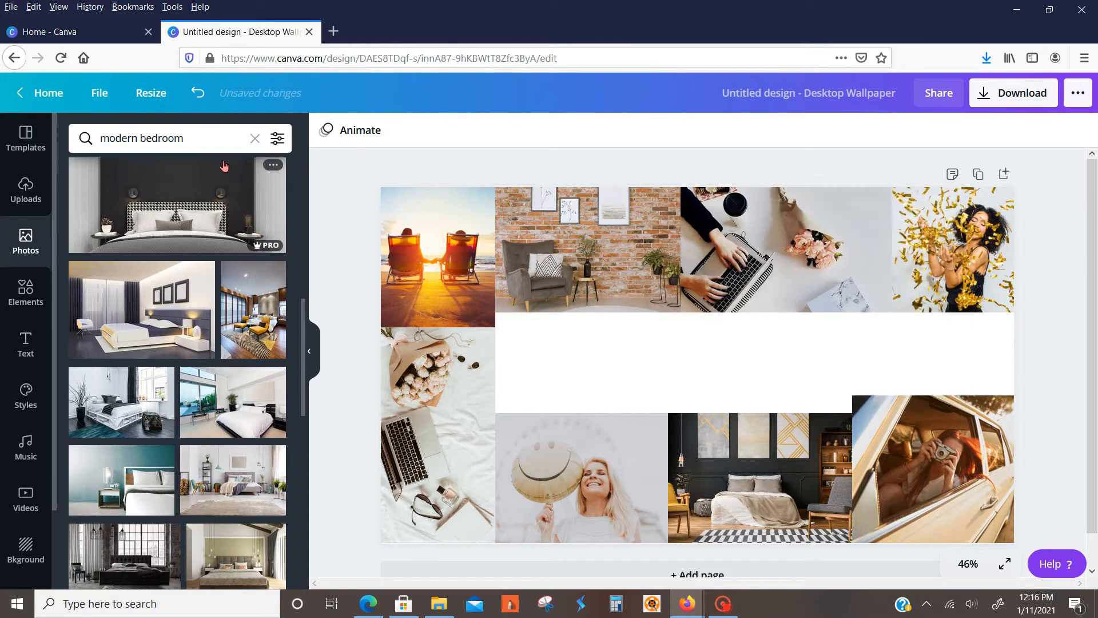
Search the photos for "date night" and add the photo of two hands toasting with red wine
{"action": "left_click", "coordinate": [86, 138]}
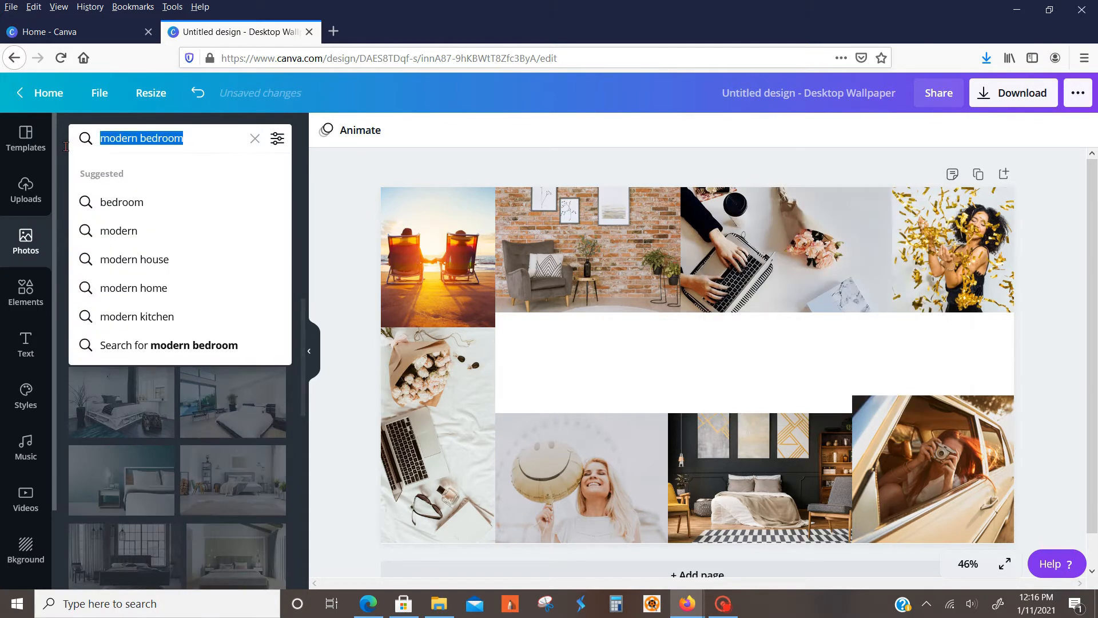
{"action": "type", "text": "date night"}
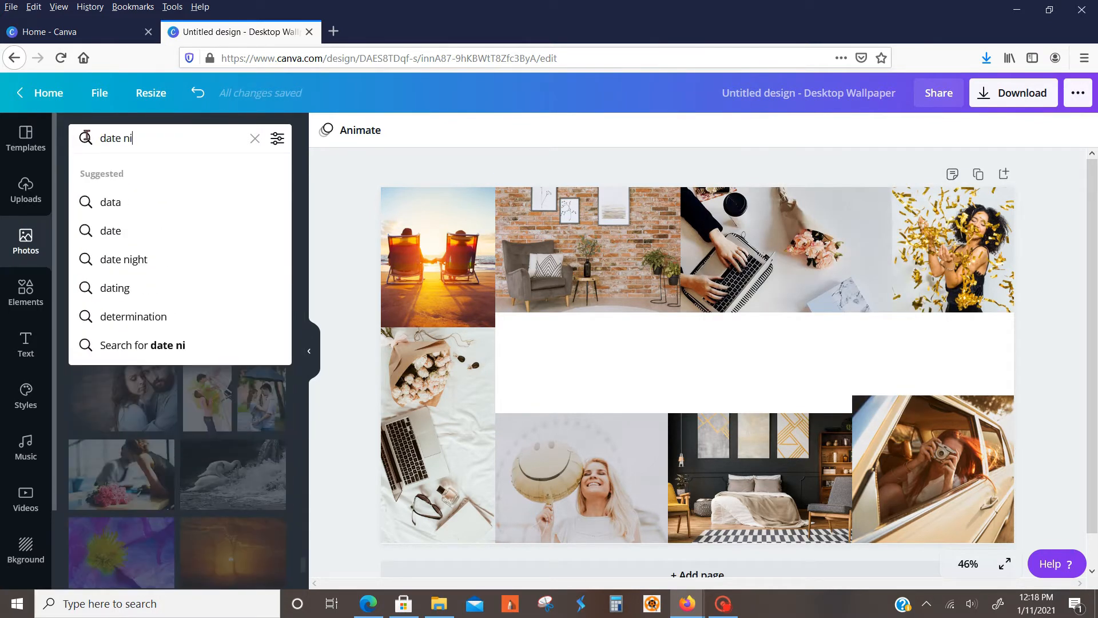
{"action": "key", "text": "Return"}
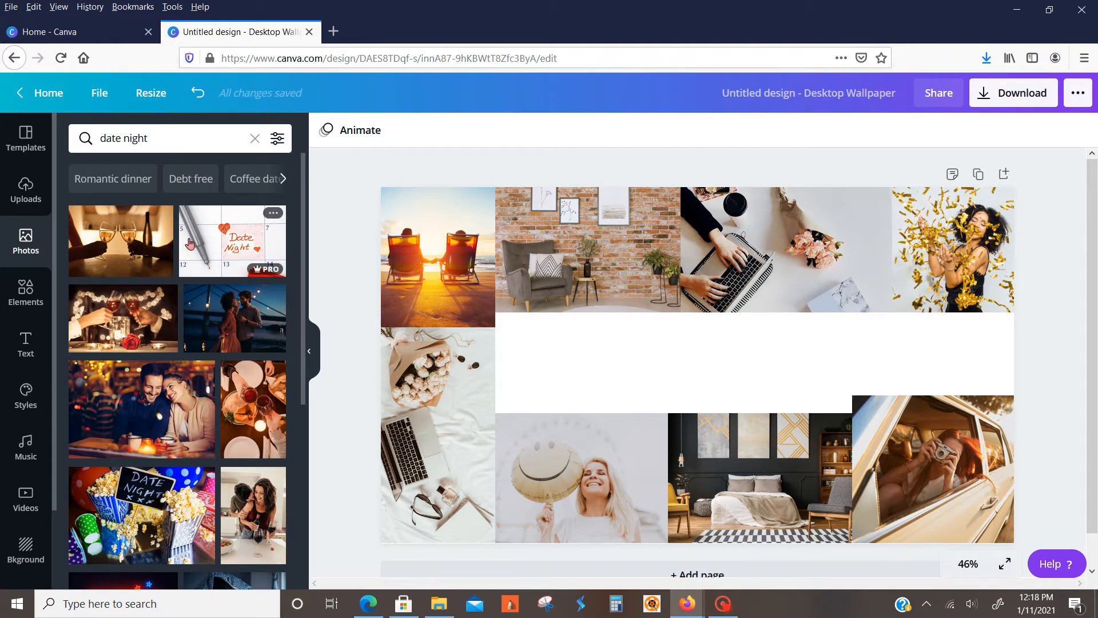
{"action": "scroll", "coordinate": [183, 252], "scroll_direction": "down", "scroll_amount": 3}
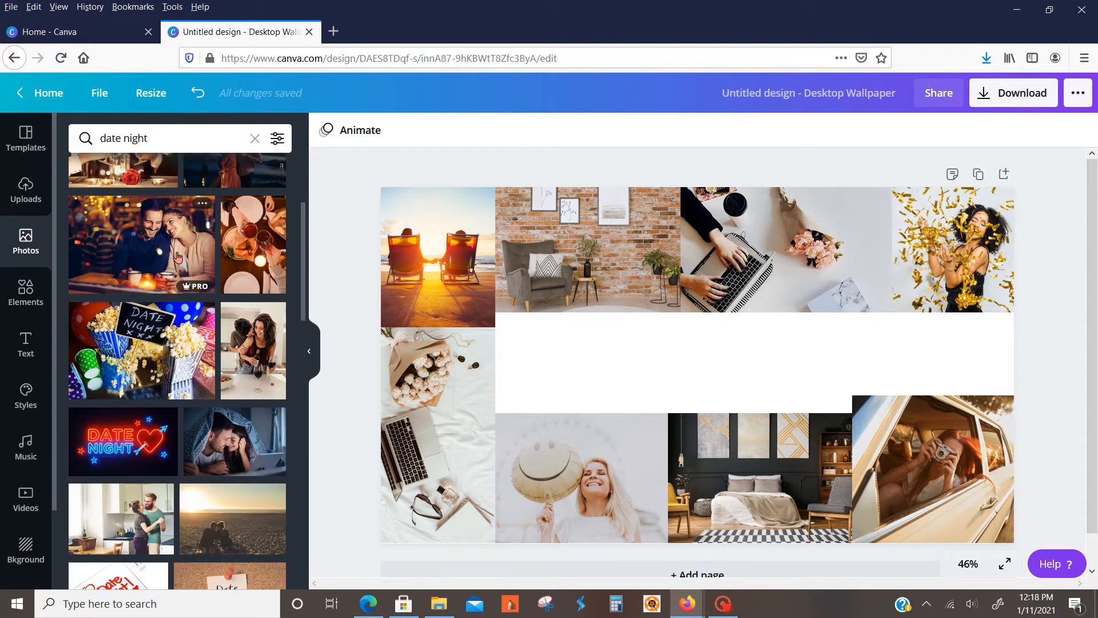
{"action": "left_click", "coordinate": [238, 253]}
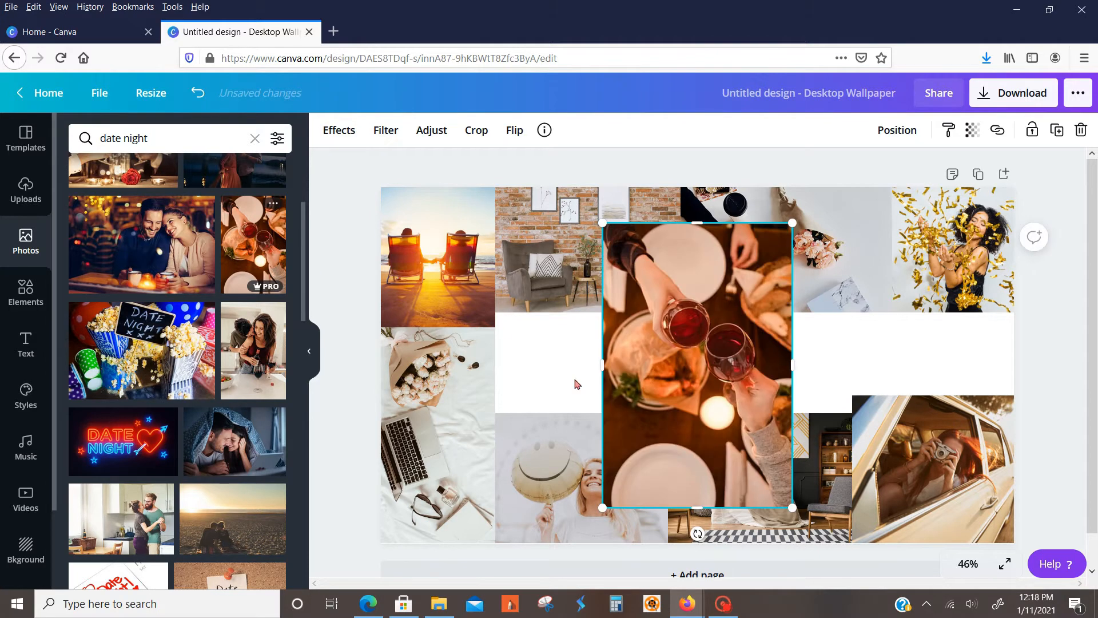
Rotate the wine toast photo onto its side and crop it to fill the space directly above the balloon photo
{"action": "left_click_drag", "start_coordinate": [697, 533], "coordinate": [849, 370]}
{"action": "left_click_drag", "start_coordinate": [692, 469], "coordinate": [694, 414]}
{"action": "left_click_drag", "start_coordinate": [701, 270], "coordinate": [650, 341]}
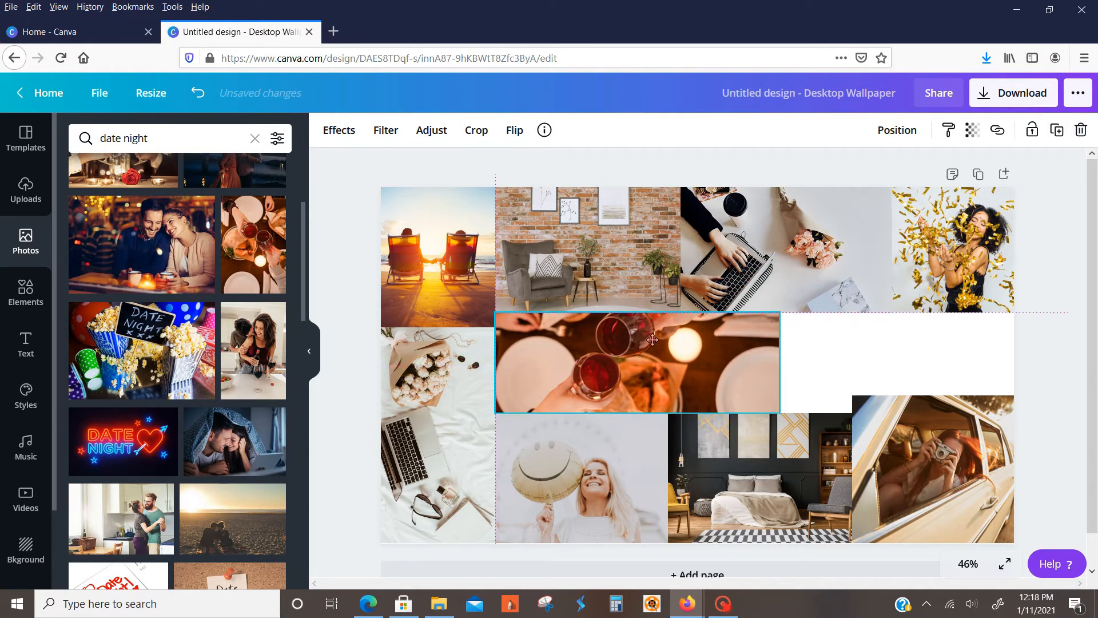
{"action": "left_click_drag", "start_coordinate": [772, 364], "coordinate": [667, 364]}
{"action": "left_click", "coordinate": [774, 364]}
Shift the wine toast image within its crop frame so both glasses sit further left
{"action": "double_click", "coordinate": [599, 367]}
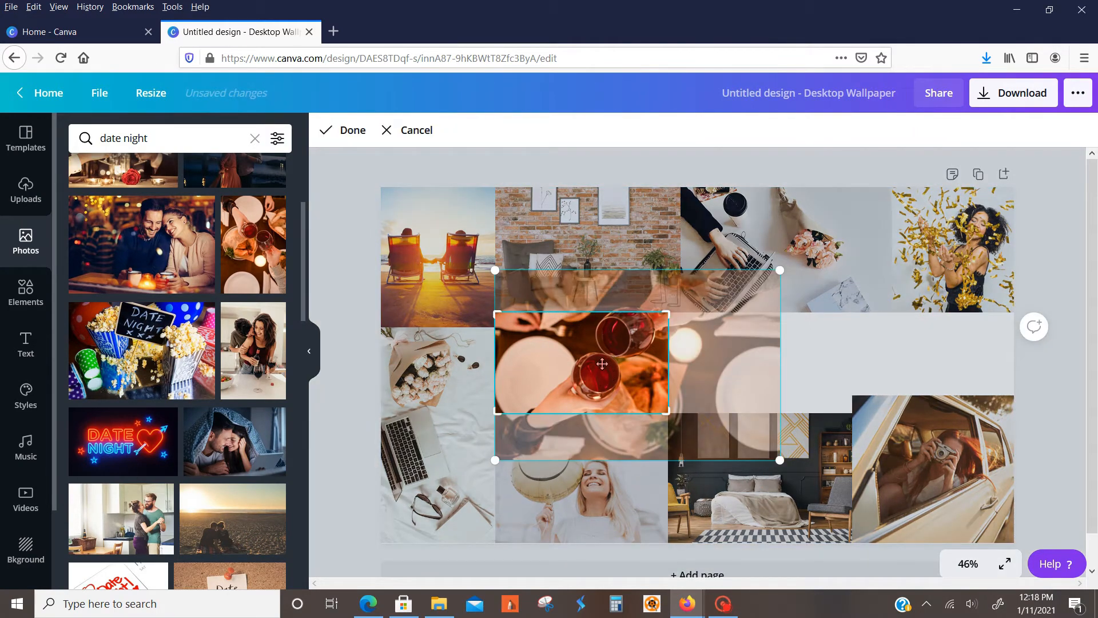
{"action": "left_click_drag", "start_coordinate": [598, 368], "coordinate": [562, 376]}
{"action": "left_click", "coordinate": [809, 364]}
Search the photos for "calm" and add the photo of a woman meditating on an office meeting table
{"action": "left_click_drag", "start_coordinate": [151, 139], "coordinate": [52, 153]}
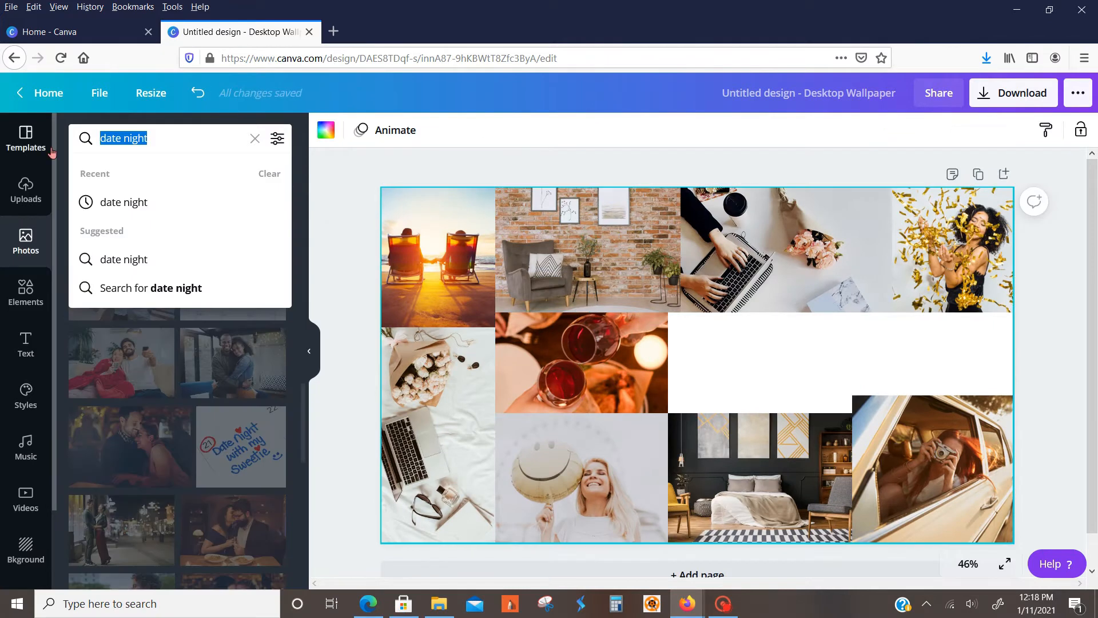
{"action": "type", "text": "calm"}
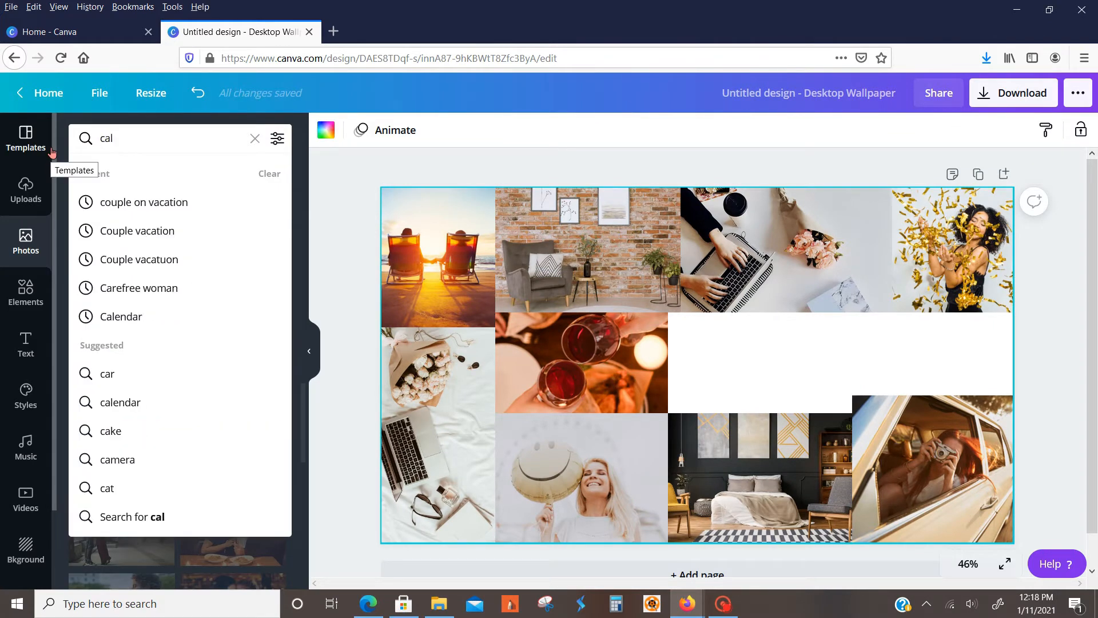
{"action": "key", "text": "Return"}
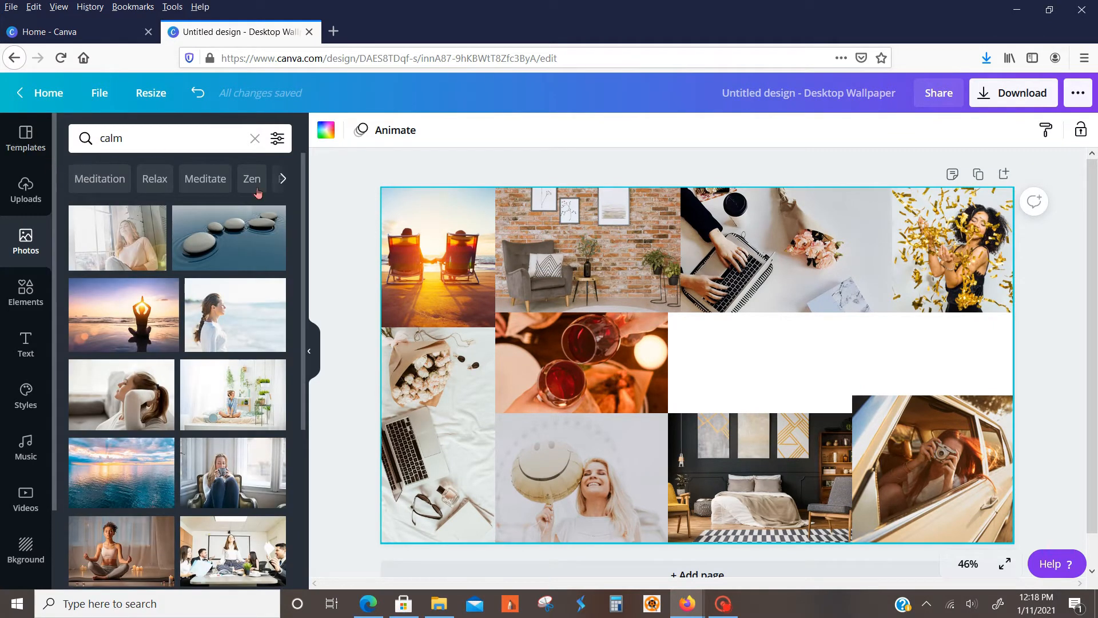
{"action": "scroll", "coordinate": [249, 308], "scroll_direction": "down", "scroll_amount": 2}
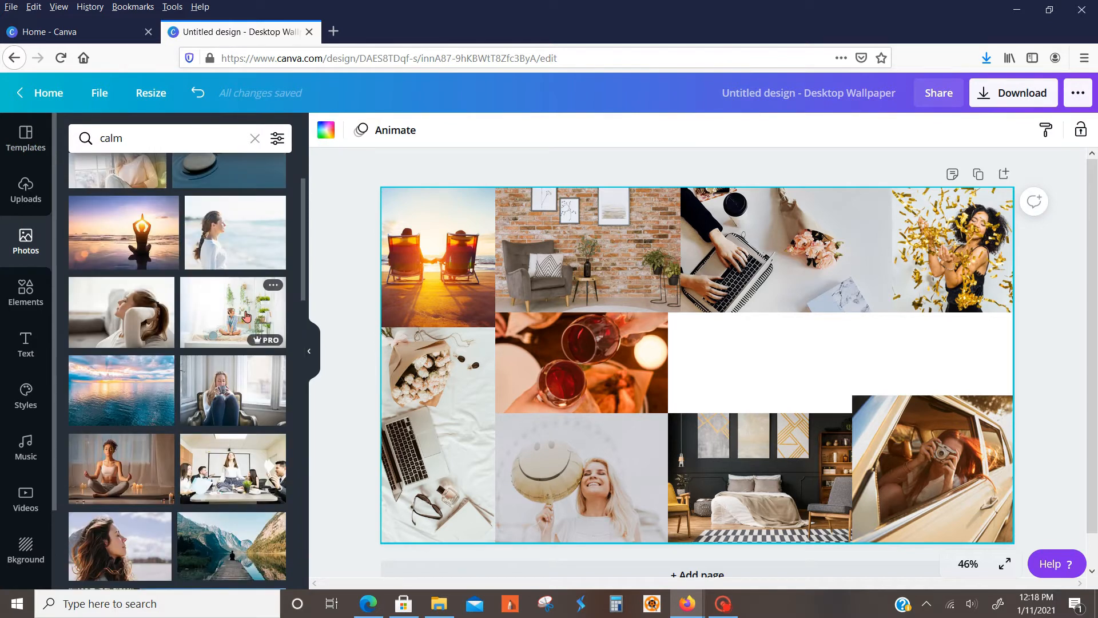
{"action": "scroll", "coordinate": [246, 317], "scroll_direction": "down", "scroll_amount": 4}
{"action": "scroll", "coordinate": [268, 353], "scroll_direction": "down", "scroll_amount": 4}
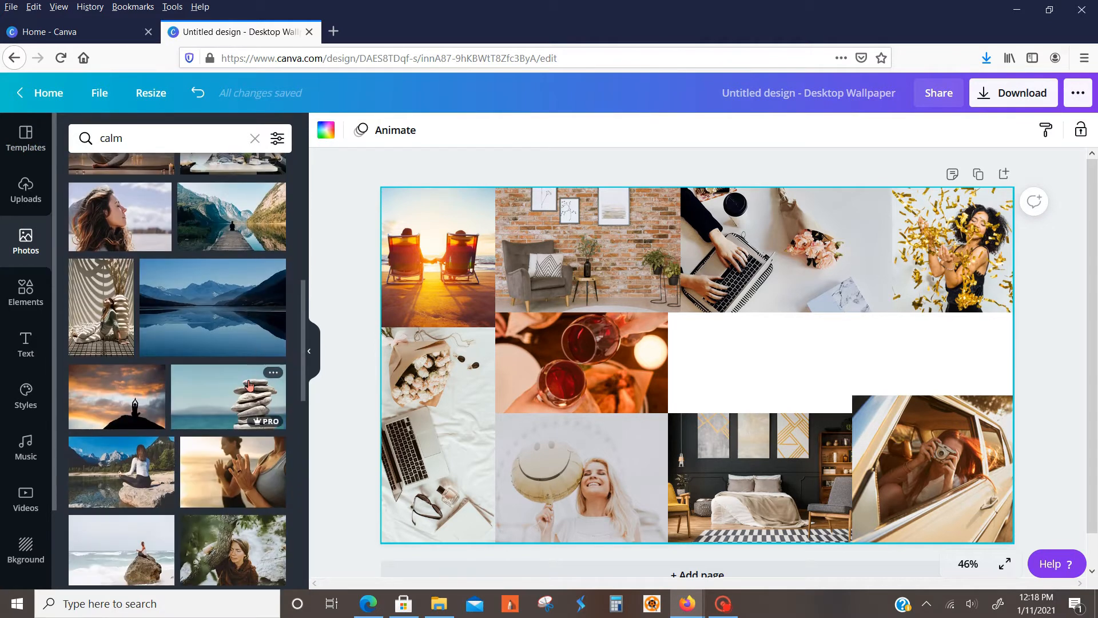
{"action": "left_click", "coordinate": [217, 173]}
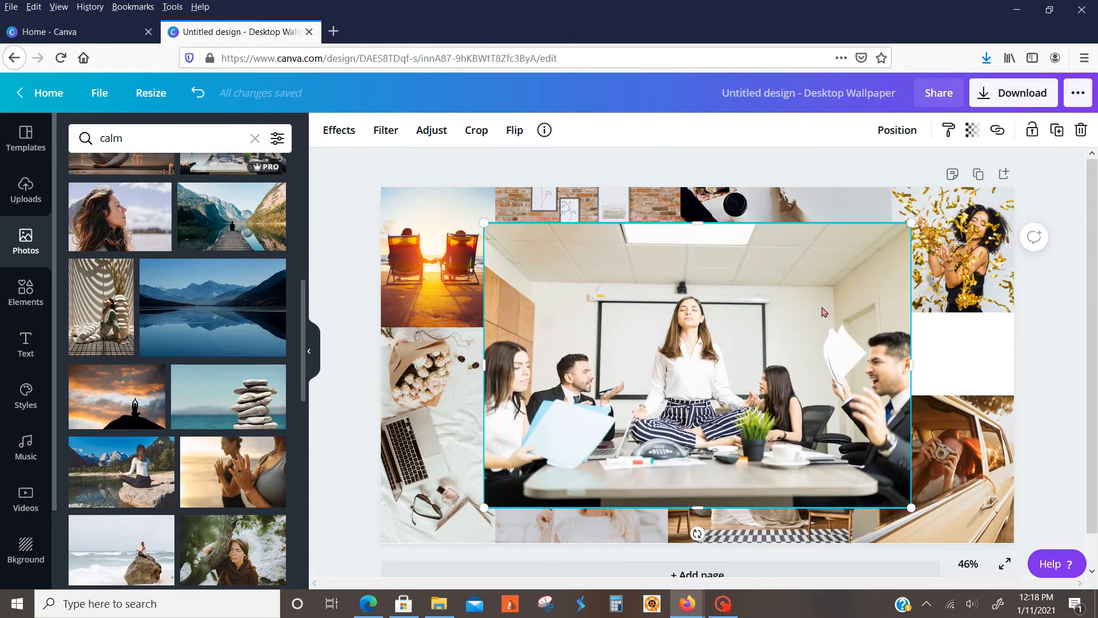
Shrink the office meditation photo, place it above the bedroom photo and trim it to 560 by 307
{"action": "left_click_drag", "start_coordinate": [912, 516], "coordinate": [677, 354]}
{"action": "left_click_drag", "start_coordinate": [609, 291], "coordinate": [793, 353]}
{"action": "left_click_drag", "start_coordinate": [774, 285], "coordinate": [777, 309]}
{"action": "left_click_drag", "start_coordinate": [859, 350], "coordinate": [848, 350]}
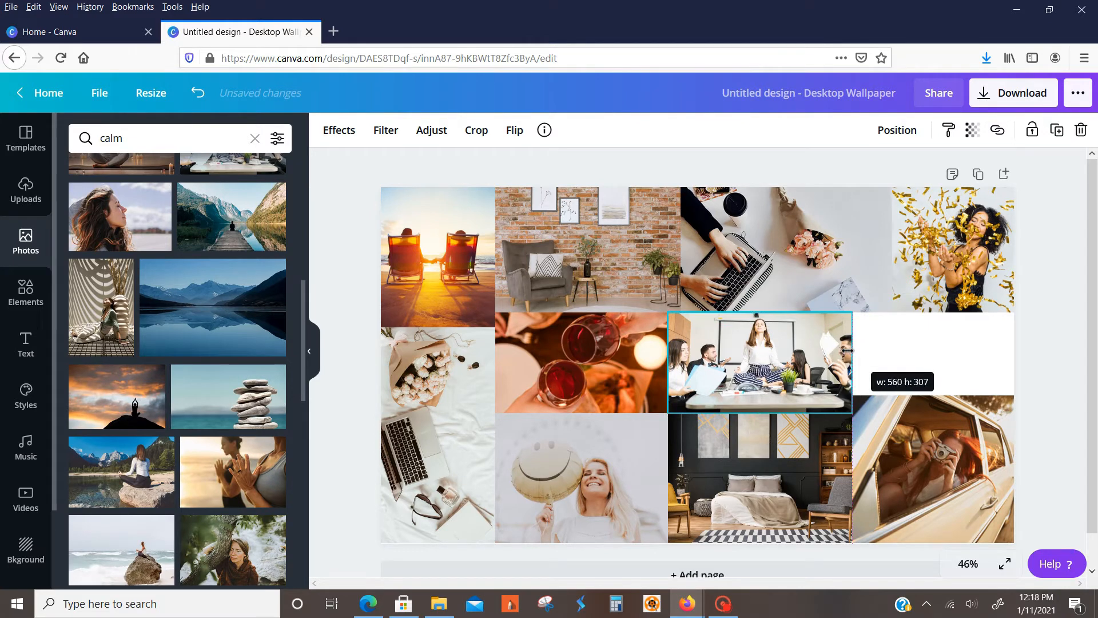
{"action": "left_click", "coordinate": [1072, 368]}
Search the photos for "reading" and add the photo of a woman in an orange dotted blouse reading a book
{"action": "left_click", "coordinate": [75, 135]}
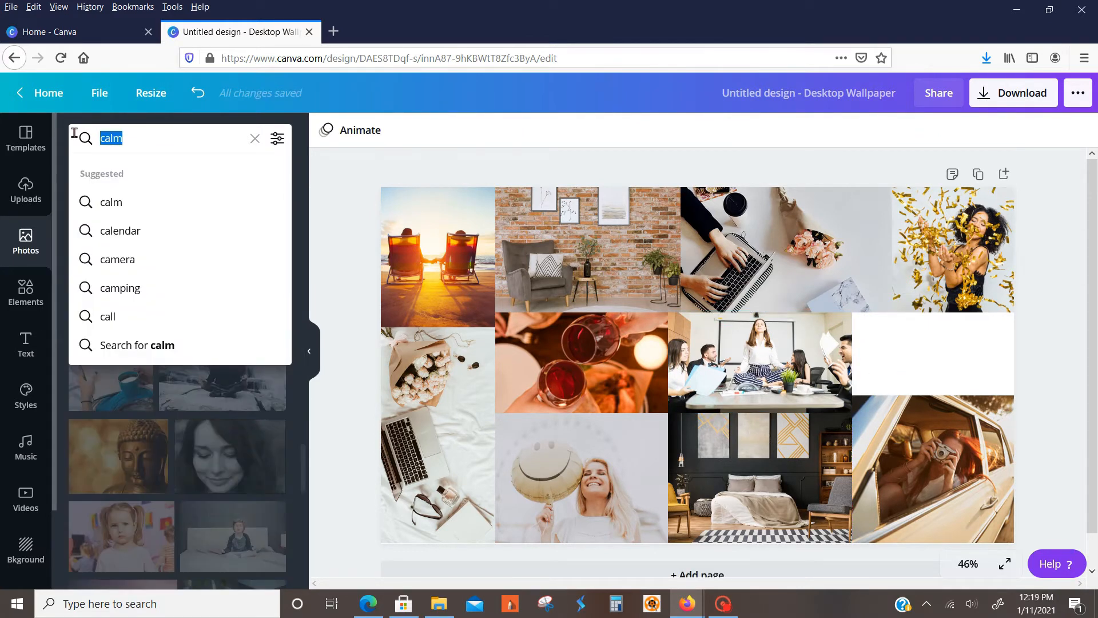
{"action": "type", "text": "reading"}
{"action": "key", "text": "Return"}
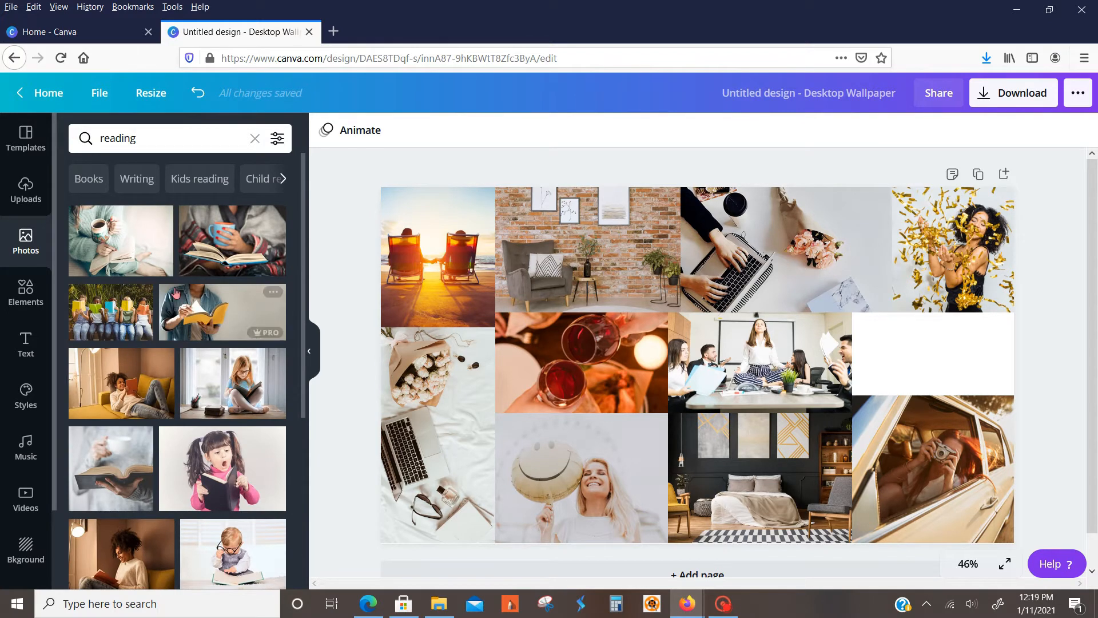
{"action": "scroll", "coordinate": [177, 293], "scroll_direction": "down", "scroll_amount": 6}
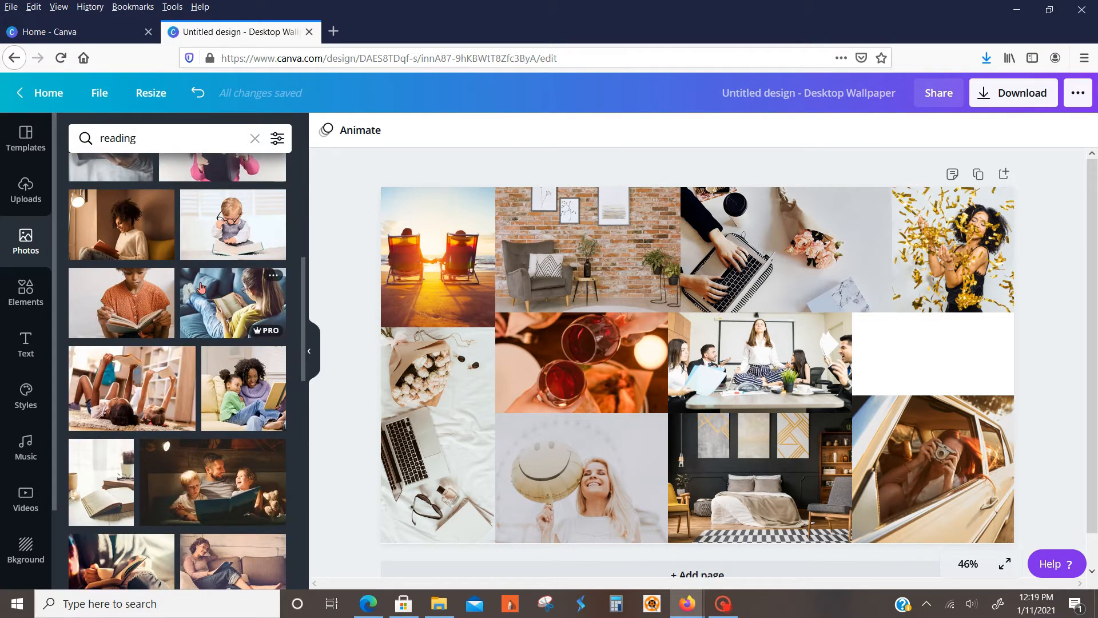
{"action": "left_click", "coordinate": [147, 295]}
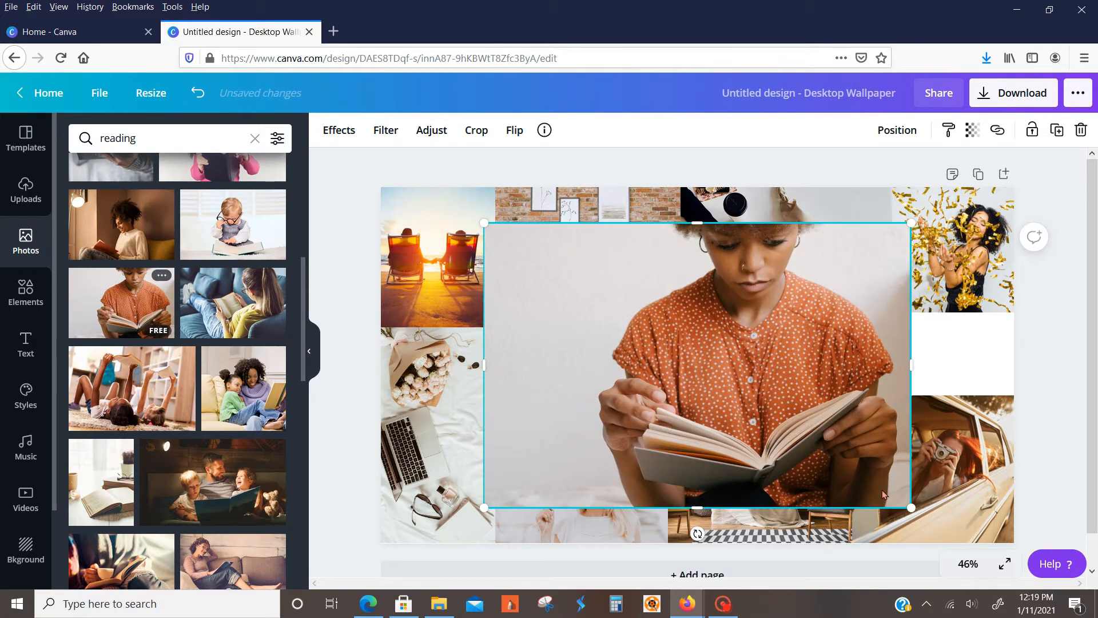
Shrink the reading photo, move it above the car photo, and trim its left and upper edges to fill the remaining gap
{"action": "left_click_drag", "start_coordinate": [911, 508], "coordinate": [685, 359]}
{"action": "left_click_drag", "start_coordinate": [635, 309], "coordinate": [969, 350]}
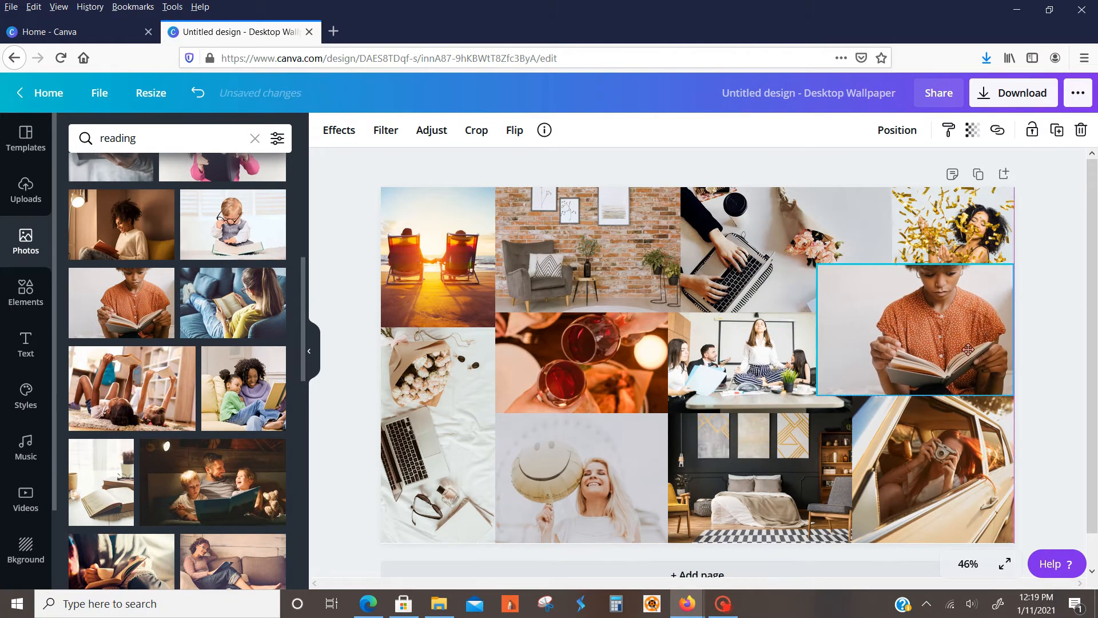
{"action": "left_click_drag", "start_coordinate": [818, 329], "coordinate": [854, 329]}
{"action": "left_click_drag", "start_coordinate": [932, 264], "coordinate": [941, 314]}
{"action": "left_click", "coordinate": [1031, 326]}
Add a heading to the collage reading "Do it for your future self"
{"action": "left_click", "coordinate": [11, 327]}
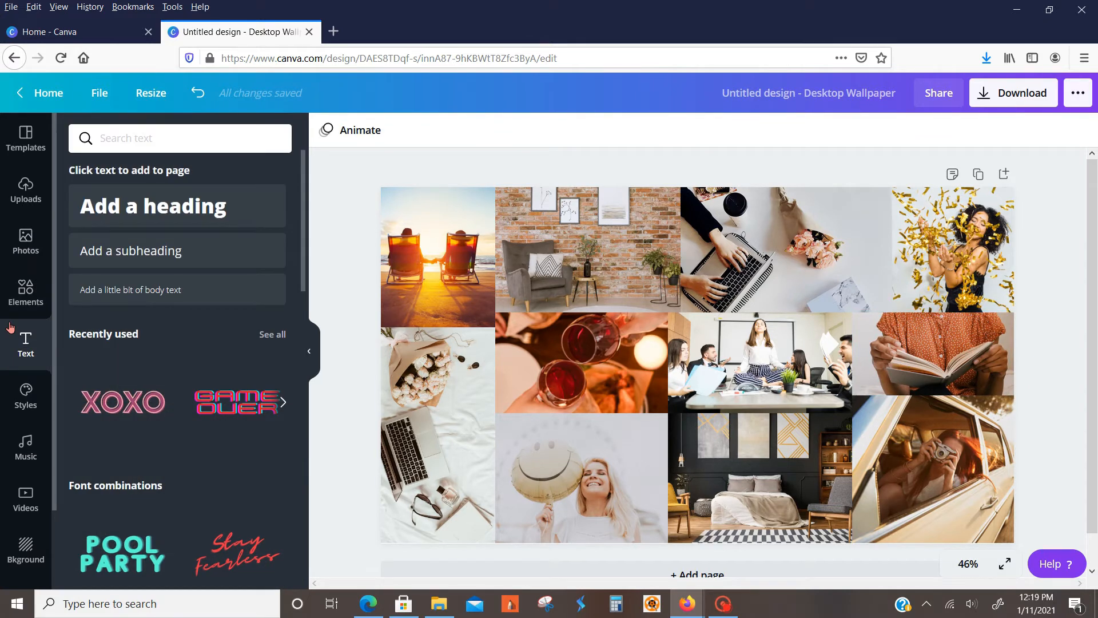
{"action": "left_click", "coordinate": [178, 208]}
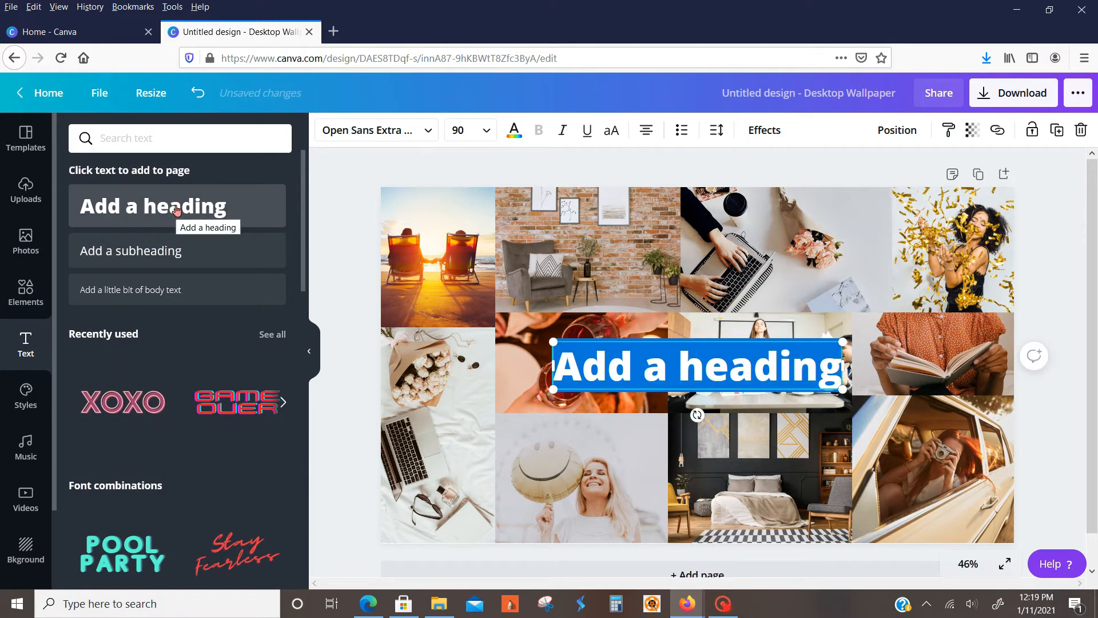
{"action": "type", "text": "Do it for your future s"}
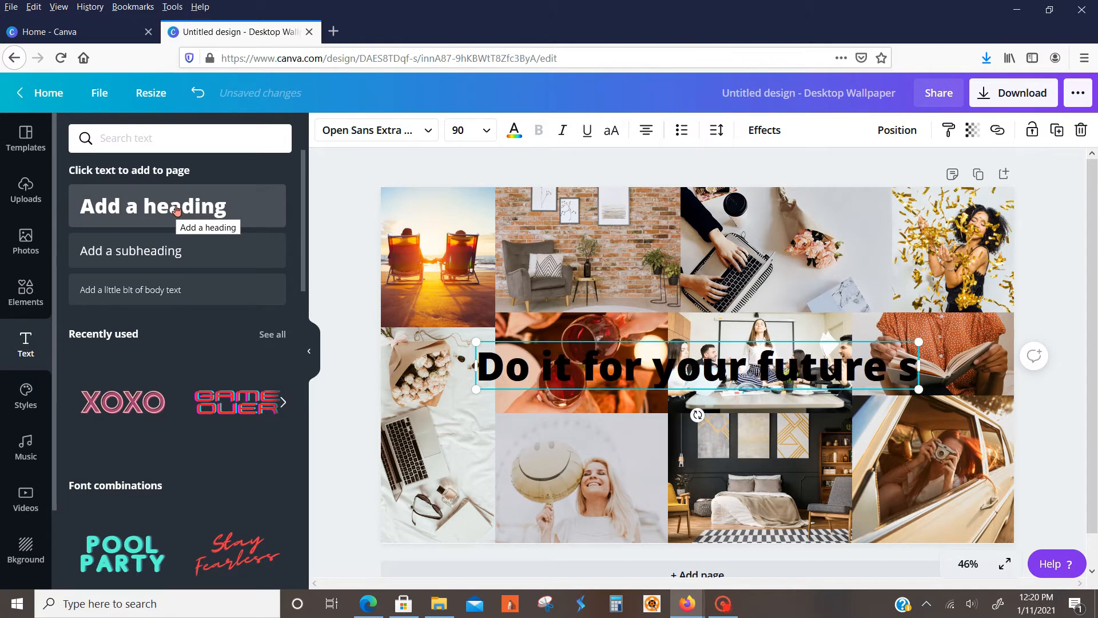
{"action": "type", "text": "elf"}
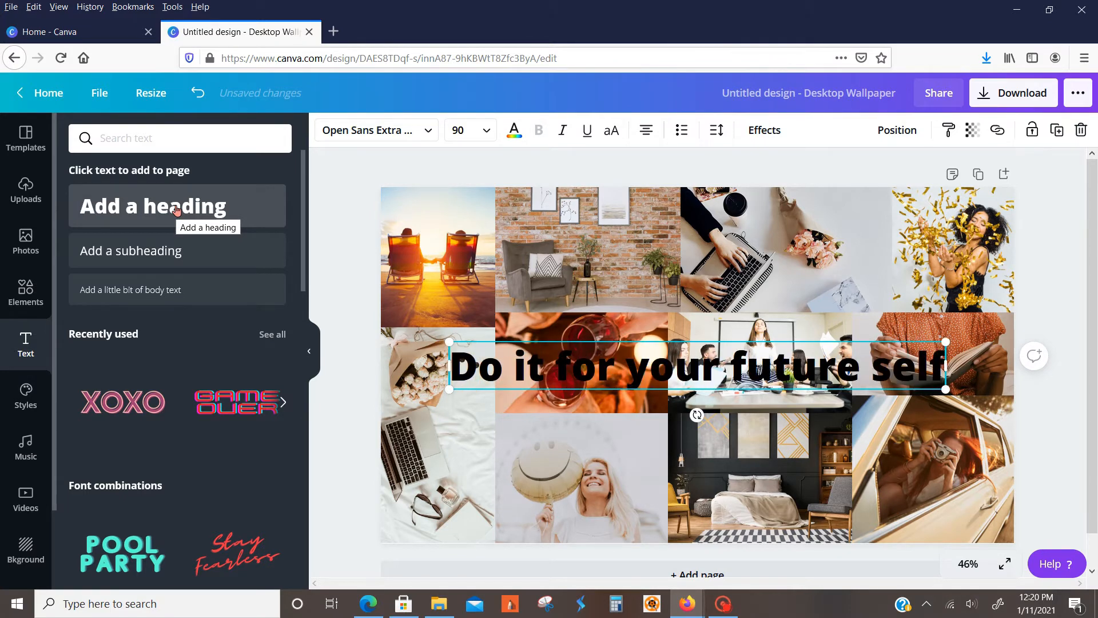
Set the "Do it for your future self" heading's font to Moontime
{"action": "left_click", "coordinate": [378, 137]}
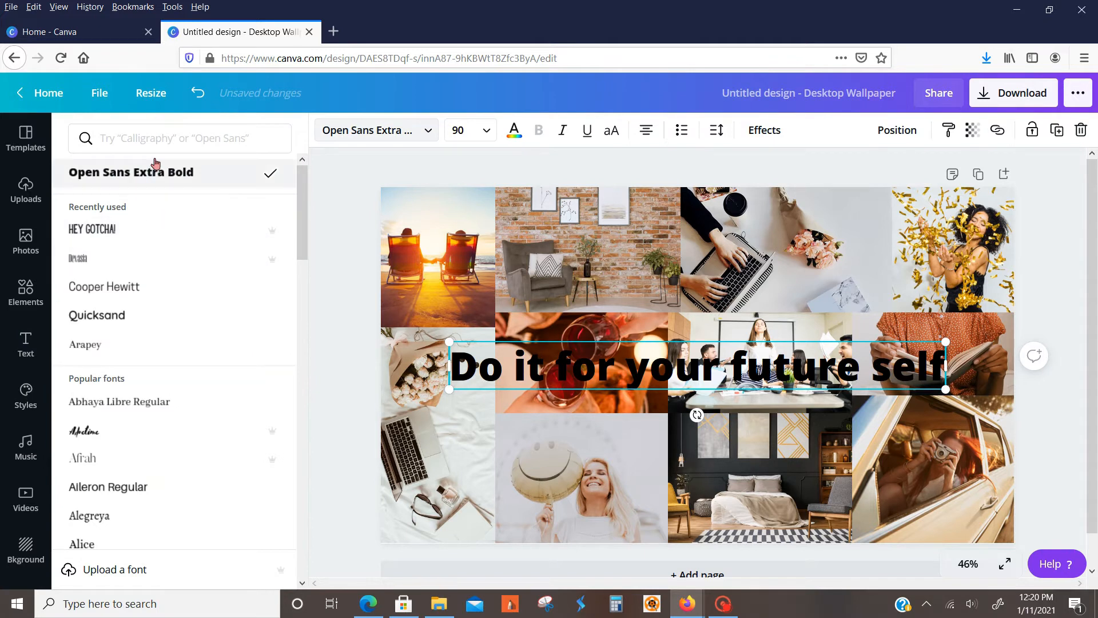
{"action": "left_click", "coordinate": [152, 137]}
{"action": "type", "text": "moon"}
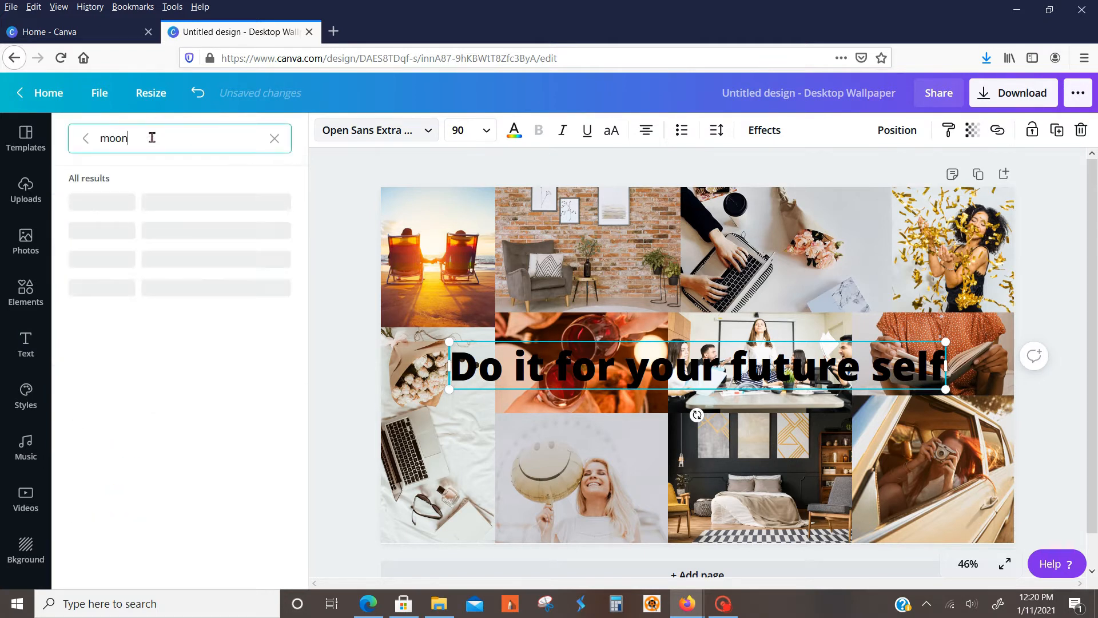
{"action": "left_click", "coordinate": [123, 232]}
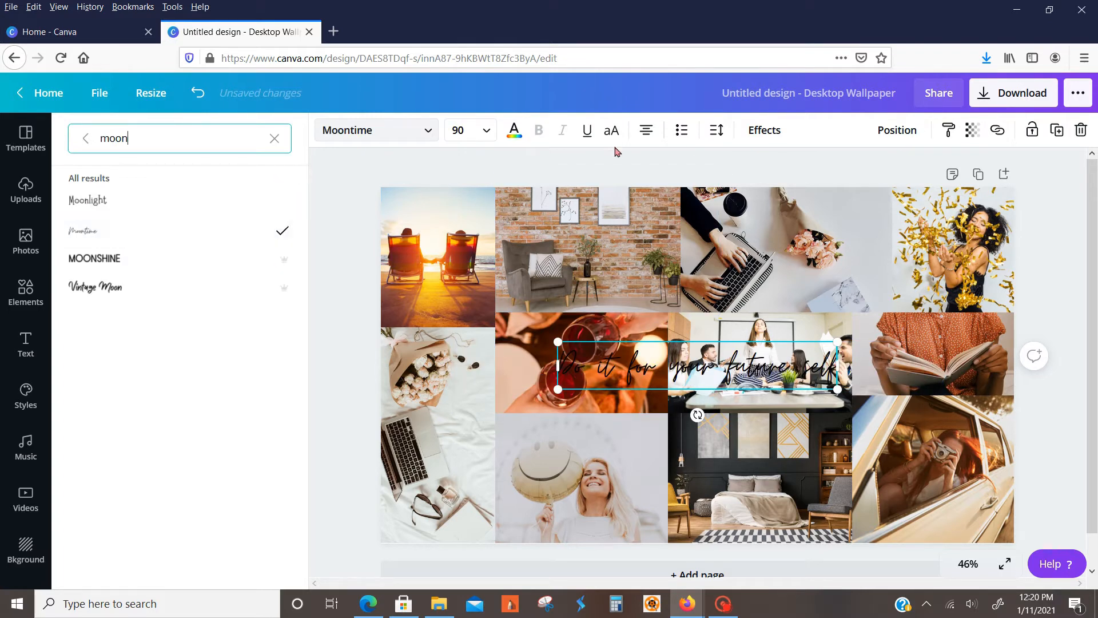
Shrink the heading to size 60.6 and move it across the lower part of the laptop and confetti photos
{"action": "left_click_drag", "start_coordinate": [837, 389], "coordinate": [746, 373]}
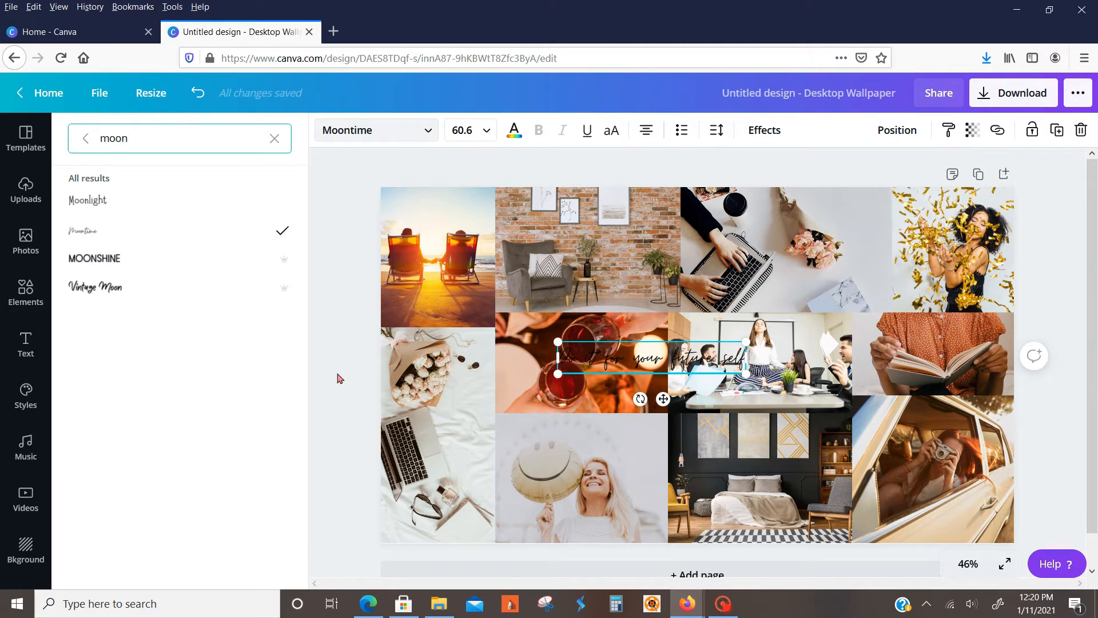
{"action": "left_click", "coordinate": [340, 379]}
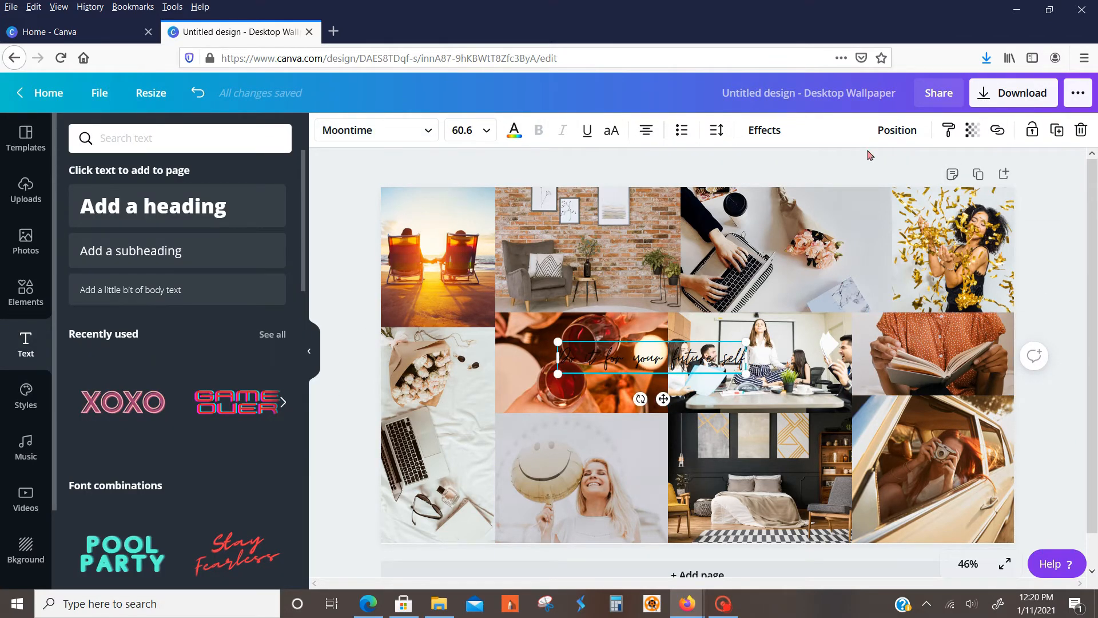
{"action": "left_click", "coordinate": [852, 166]}
{"action": "left_click_drag", "start_coordinate": [633, 366], "coordinate": [839, 278]}
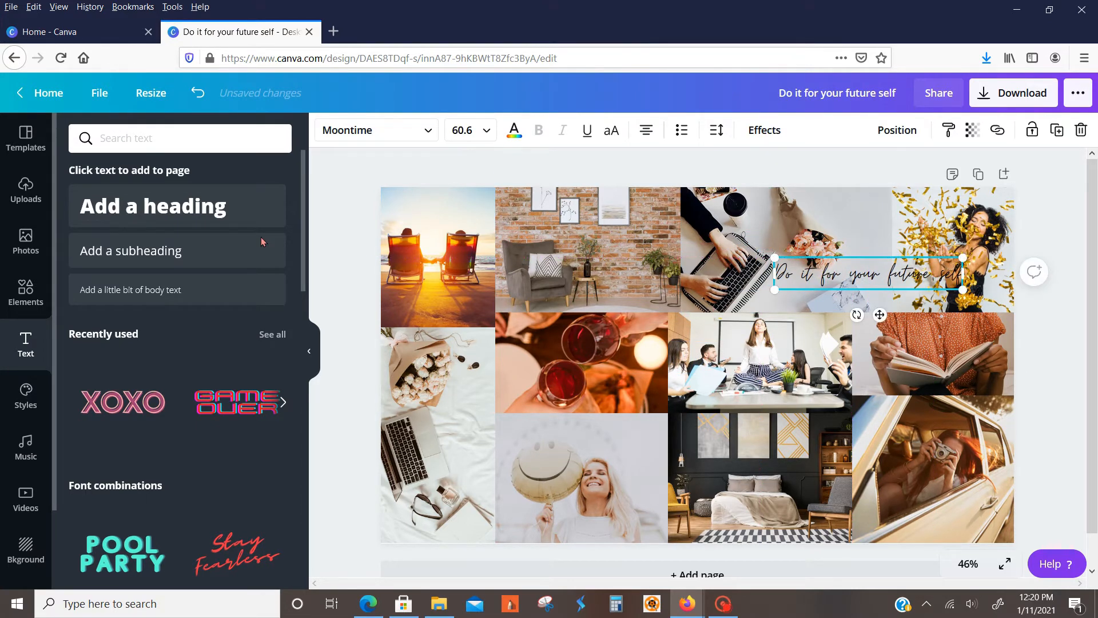
Search the elements for "swatch" and add the free beige brush stroke to the collage
{"action": "left_click", "coordinate": [48, 297]}
{"action": "left_click", "coordinate": [152, 138]}
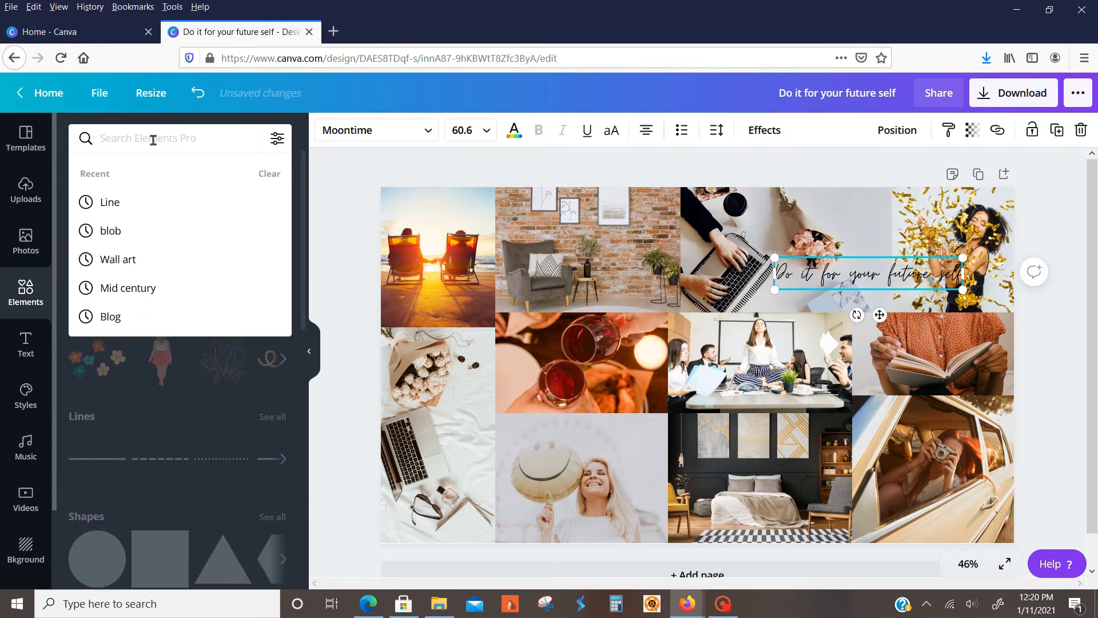
{"action": "type", "text": "swatch"}
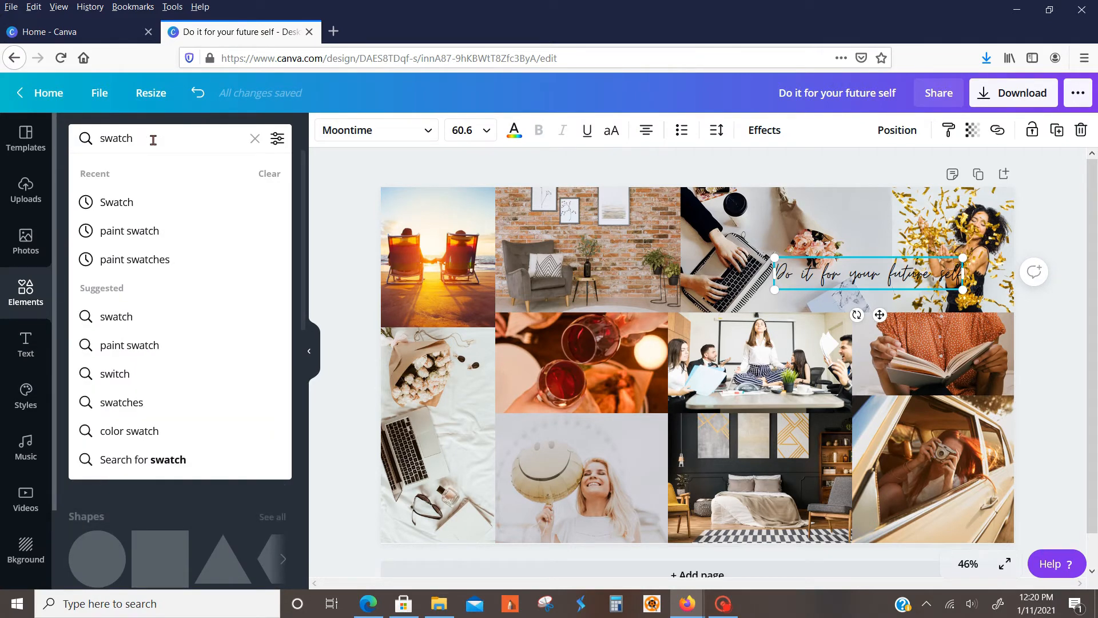
{"action": "key", "text": "Return"}
{"action": "scroll", "coordinate": [180, 343], "scroll_direction": "down", "scroll_amount": 5}
{"action": "left_click", "coordinate": [246, 373]}
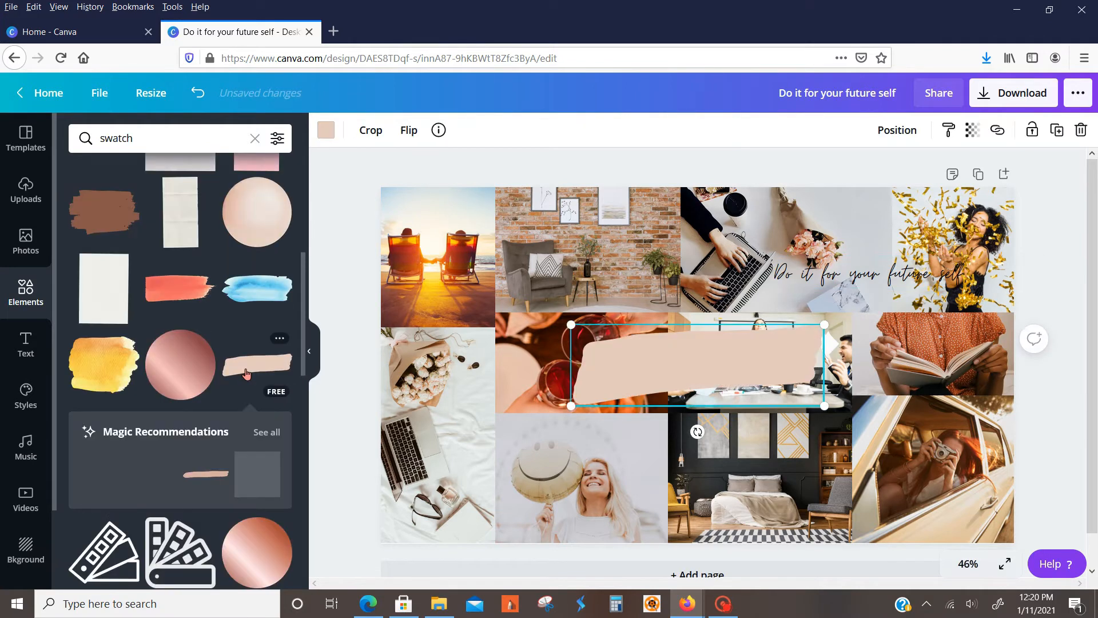
Add the recommended pink brush stroke, move it below the beige one, and delete the beige stroke
{"action": "left_click", "coordinate": [197, 480]}
{"action": "left_click_drag", "start_coordinate": [647, 376], "coordinate": [647, 464]}
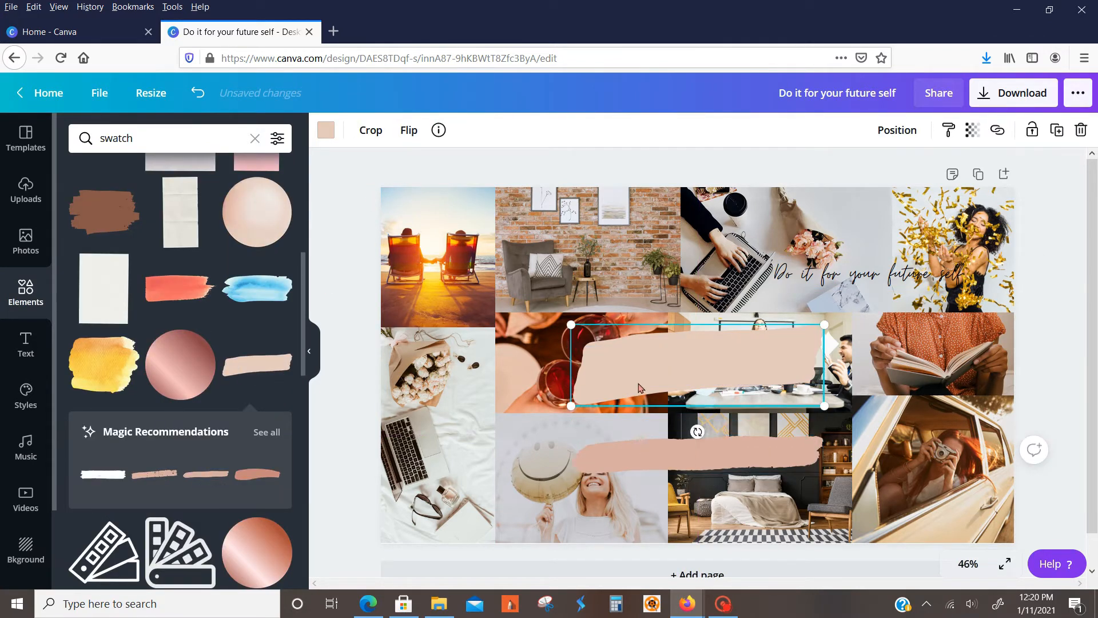
{"action": "left_click", "coordinate": [641, 454]}
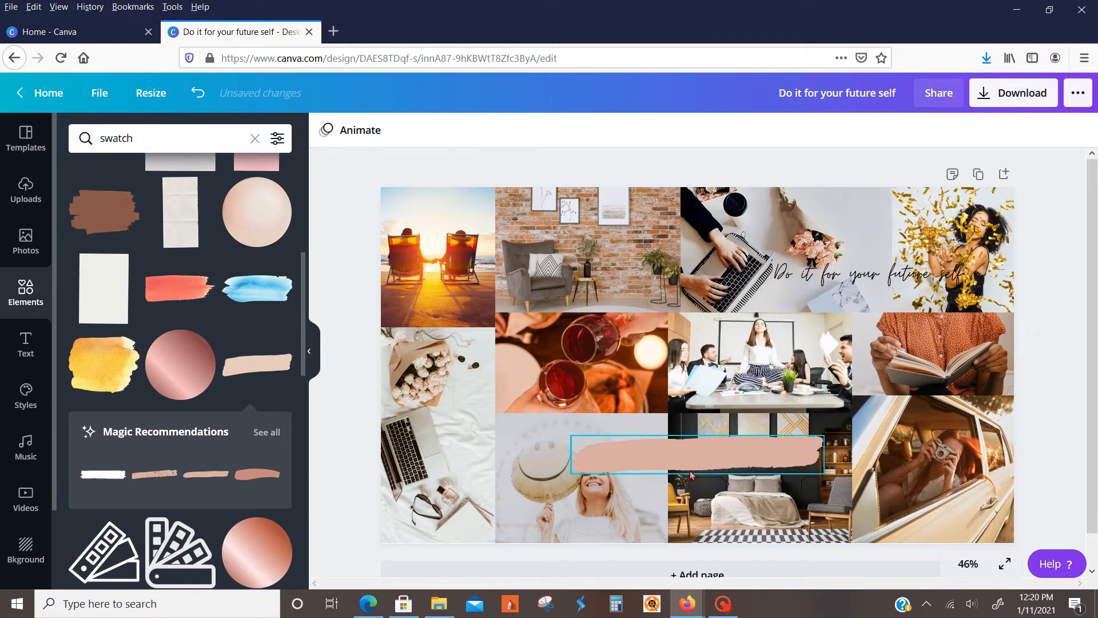
Recolor the pink brush stroke to light peach, #FFDBCF
{"action": "left_click", "coordinate": [326, 130]}
{"action": "left_click", "coordinate": [86, 207]}
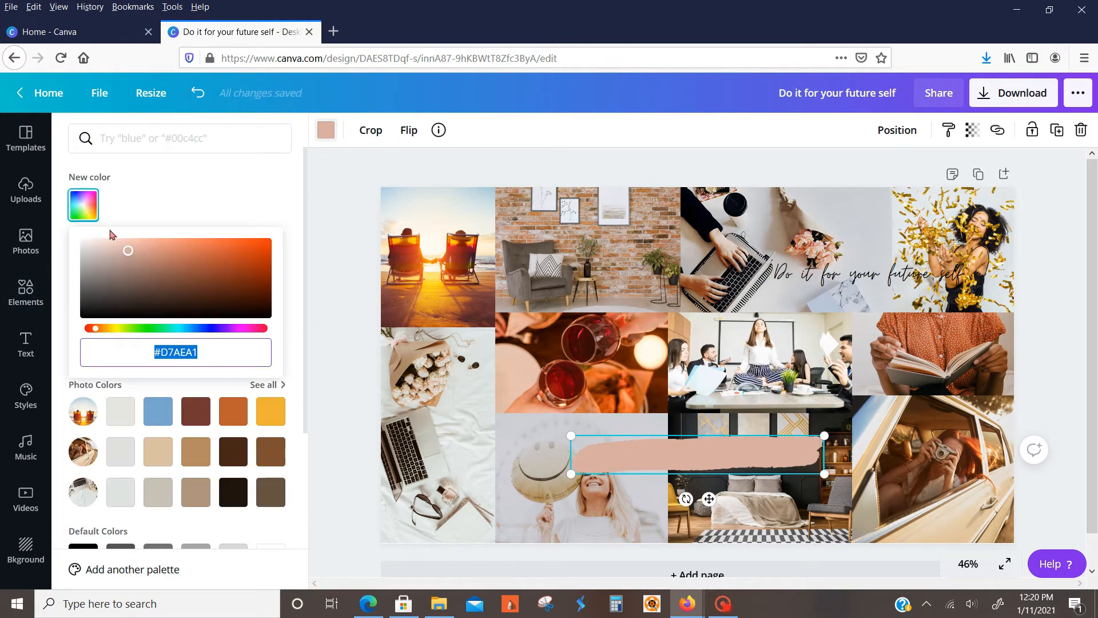
{"action": "left_click_drag", "start_coordinate": [125, 254], "coordinate": [117, 236]}
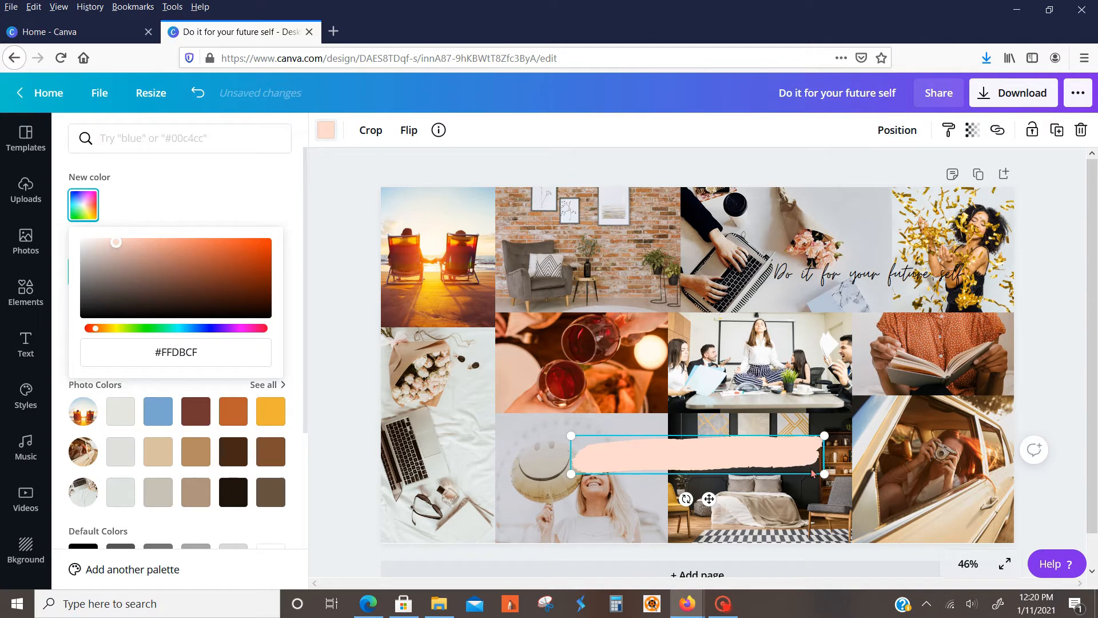
Place the peach brush stroke behind the "Do it for your future self" heading as its backdrop
{"action": "left_click", "coordinate": [776, 457]}
{"action": "mouse_move", "coordinate": [776, 458]}
{"action": "left_mouse_down"}
{"action": "mouse_move", "coordinate": [916, 332]}
{"action": "mouse_move", "coordinate": [913, 269]}
{"action": "mouse_move", "coordinate": [1000, 248]}
{"action": "mouse_move", "coordinate": [968, 268]}
{"action": "left_mouse_up"}
{"action": "left_click", "coordinate": [25, 292]}
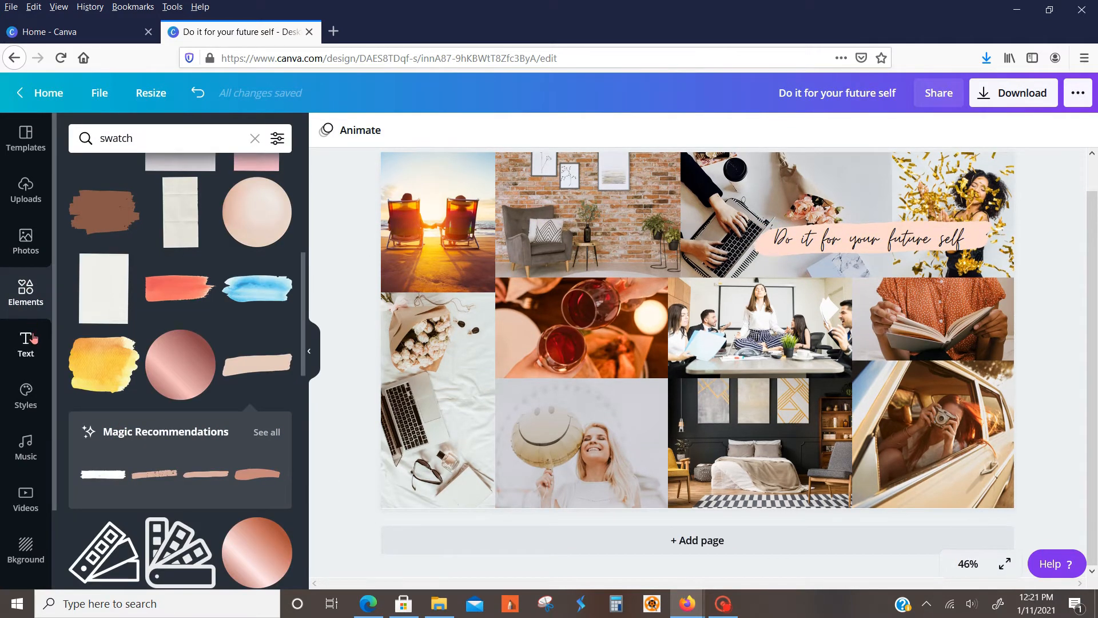
Add a subheading to the collage reading "You already have what it takes"
{"action": "left_click", "coordinate": [28, 342]}
{"action": "left_click", "coordinate": [175, 253]}
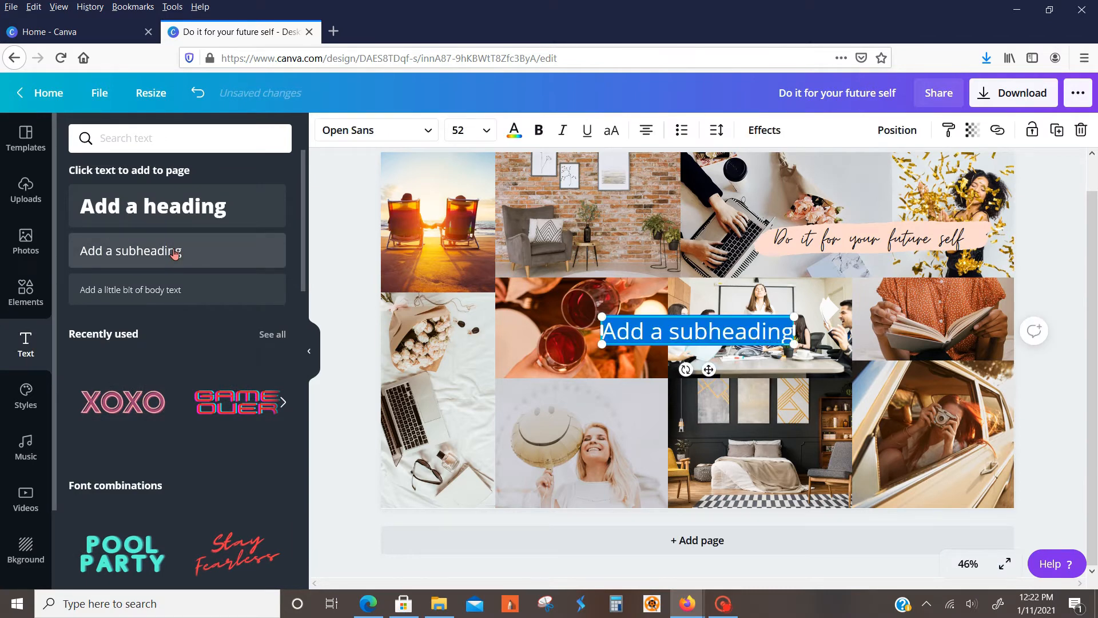
{"action": "type", "text": "You alrea"}
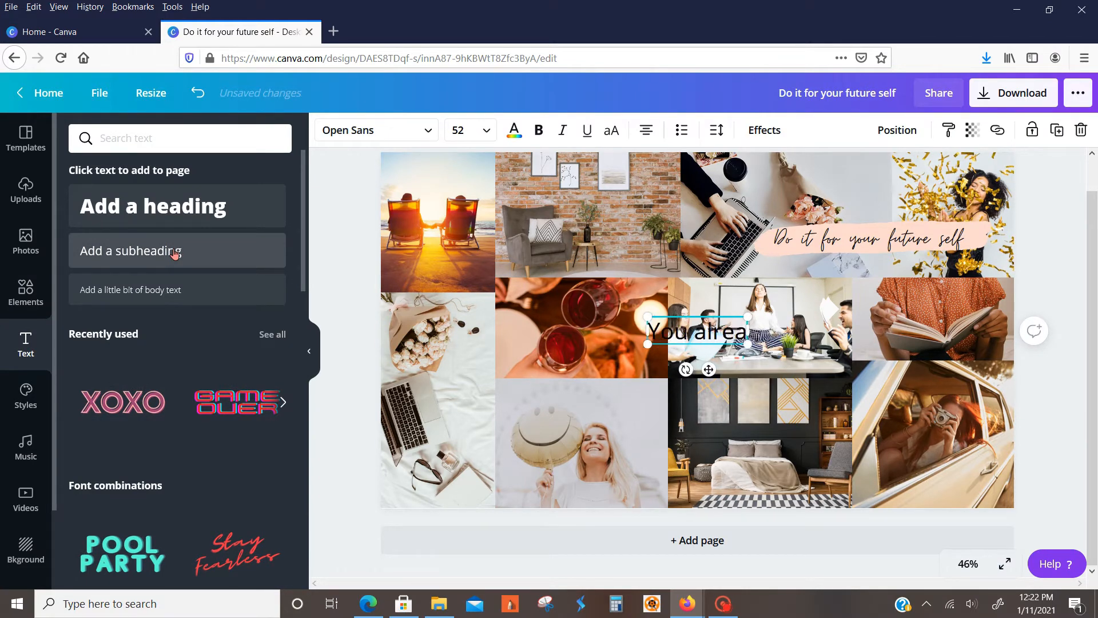
{"action": "type", "text": "dy have what"}
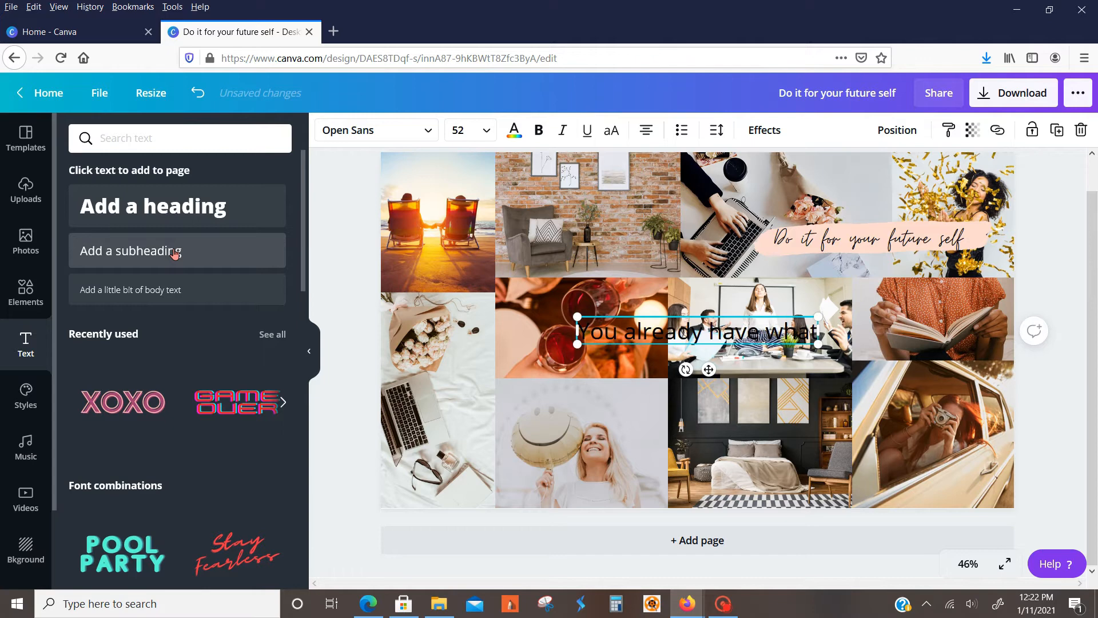
{"action": "type", "text": " it takes"}
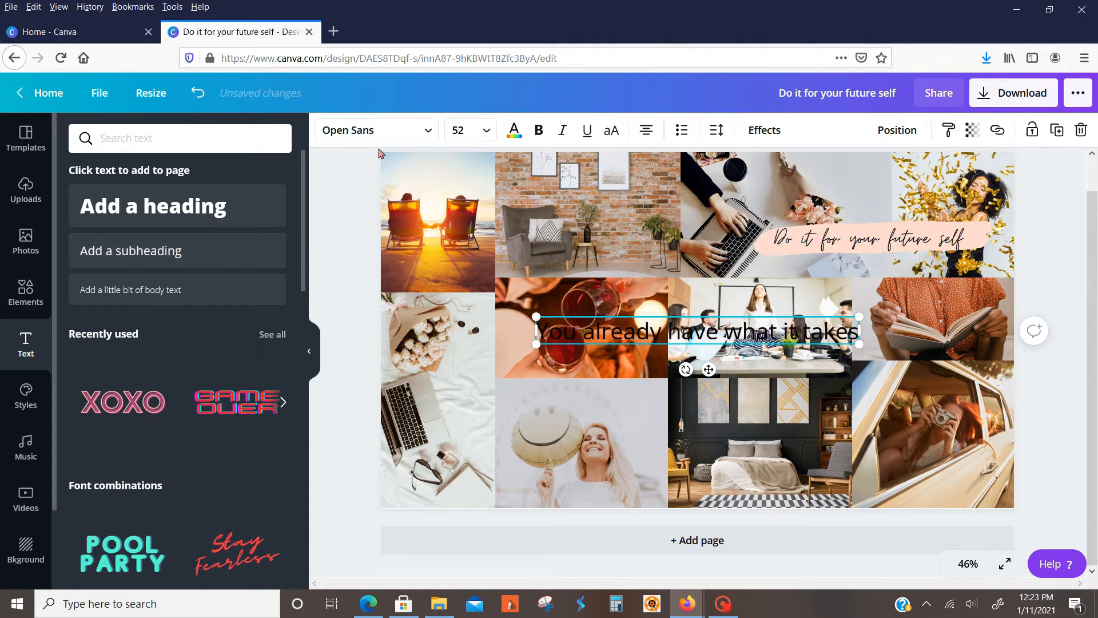
Search the fonts for "ap" and set the subheading's font to Apricots
{"action": "left_click", "coordinate": [374, 130]}
{"action": "left_click", "coordinate": [128, 146]}
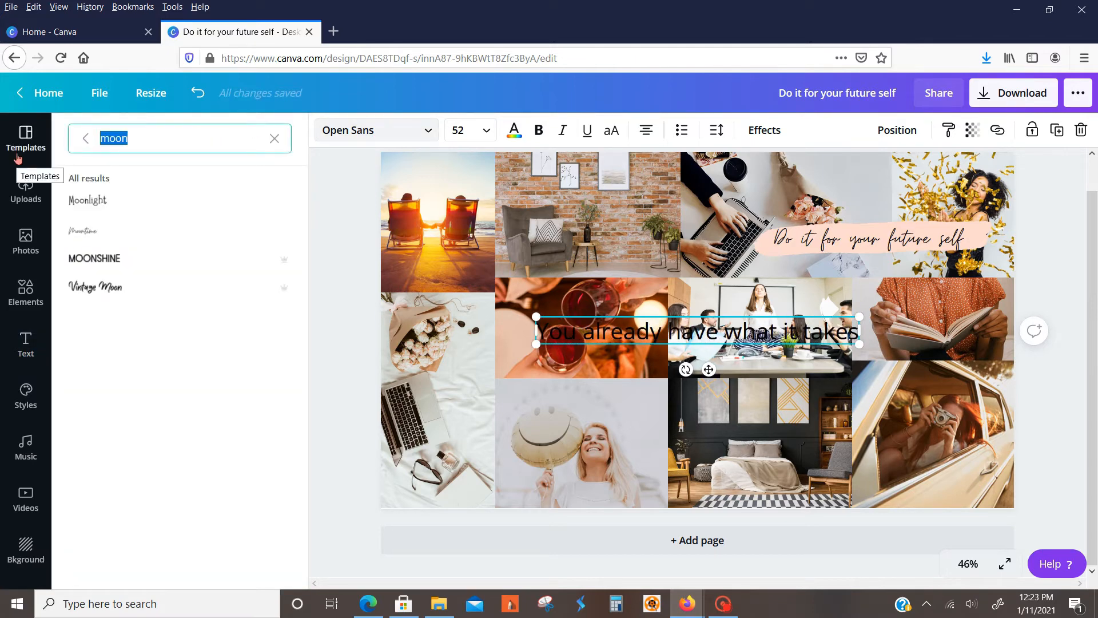
{"action": "type", "text": "ap"}
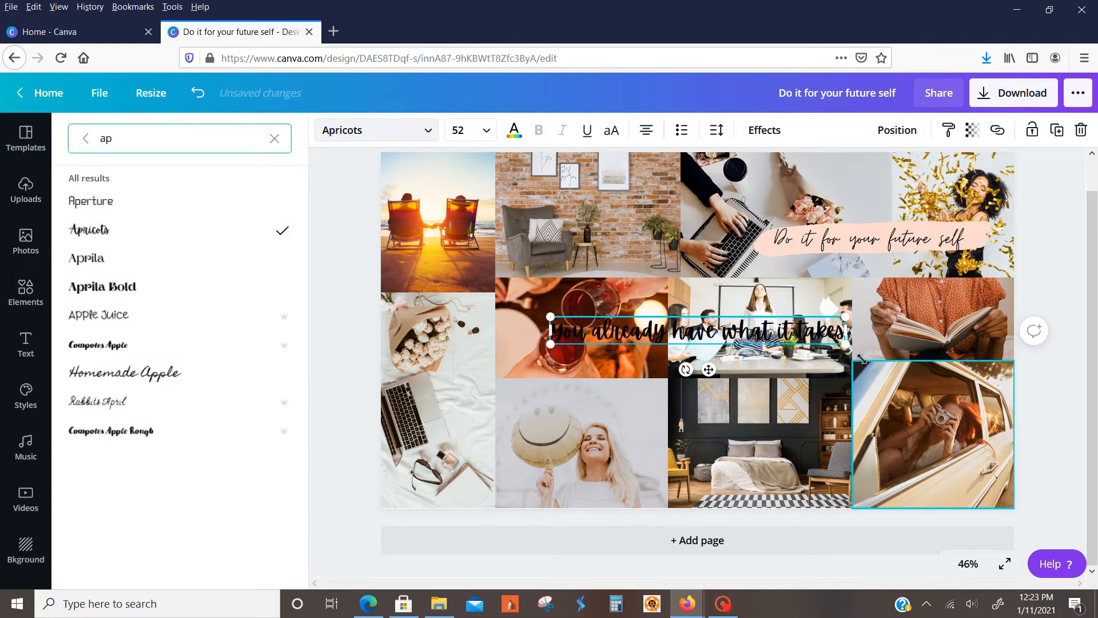
{"action": "left_click_drag", "start_coordinate": [844, 331], "coordinate": [683, 349]}
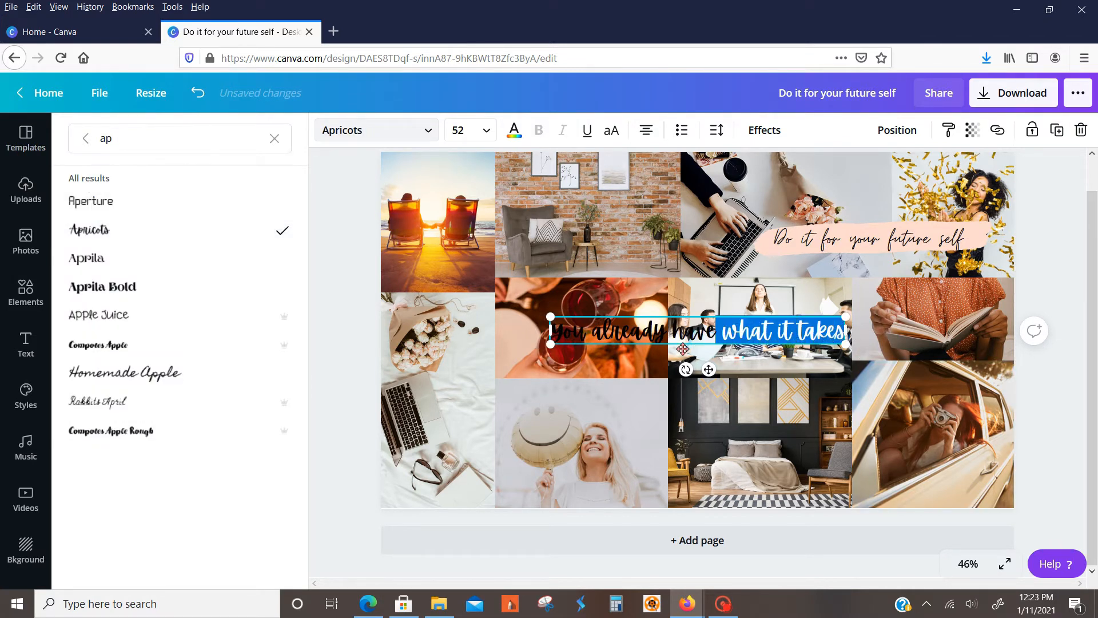
{"action": "left_click", "coordinate": [350, 211]}
{"action": "left_click", "coordinate": [234, 144]}
Search the elements for "ripped paper" and add the free beige torn paper square
{"action": "left_click", "coordinate": [26, 291]}
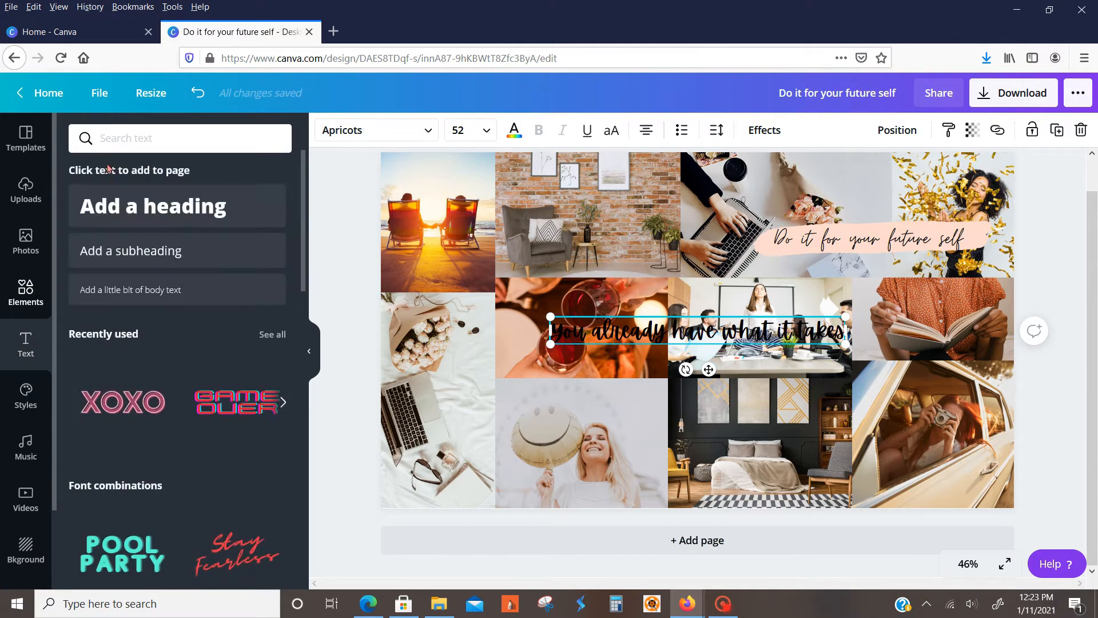
{"action": "left_click", "coordinate": [100, 143]}
{"action": "type", "text": "ripped paper"}
{"action": "key", "text": "Return"}
{"action": "scroll", "coordinate": [235, 347], "scroll_direction": "down", "scroll_amount": 5}
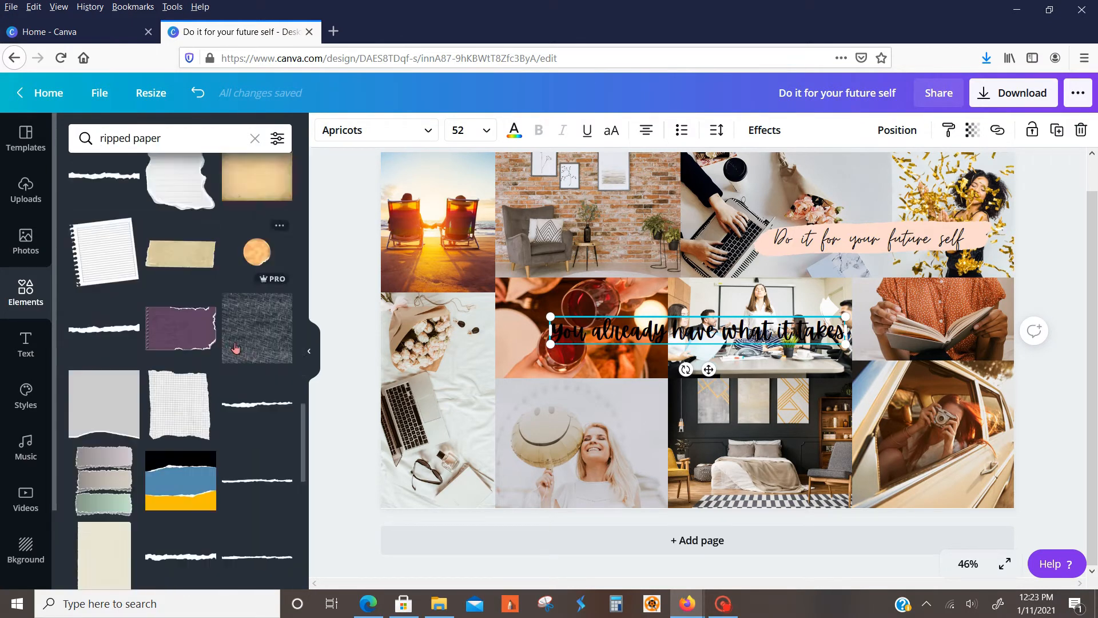
{"action": "scroll", "coordinate": [235, 348], "scroll_direction": "down", "scroll_amount": 5}
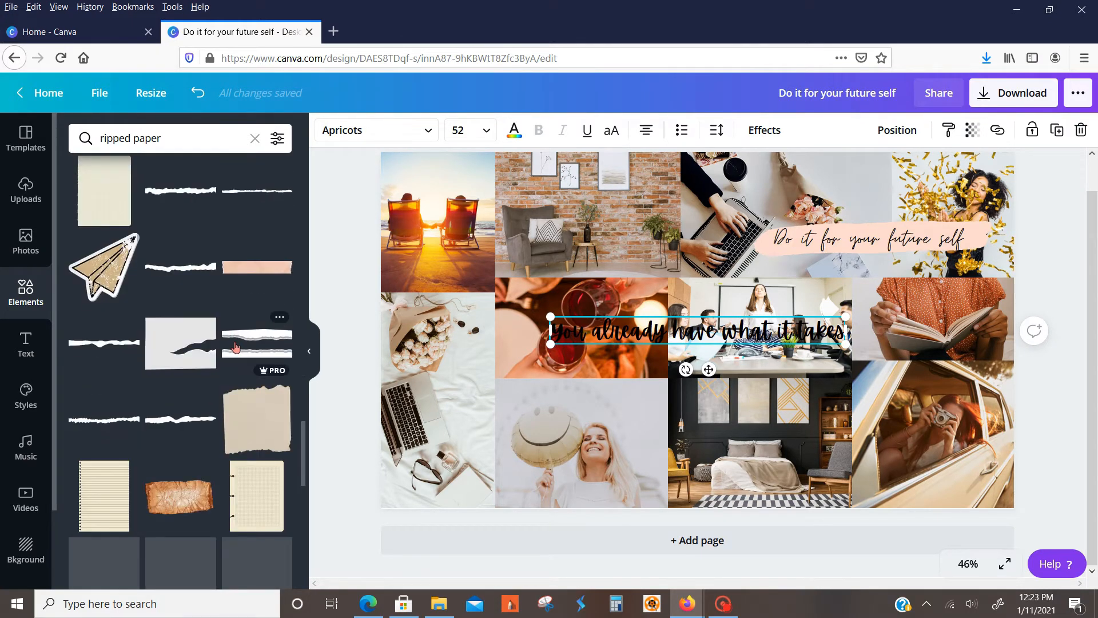
{"action": "scroll", "coordinate": [235, 347], "scroll_direction": "down", "scroll_amount": 1}
{"action": "left_click", "coordinate": [257, 283]}
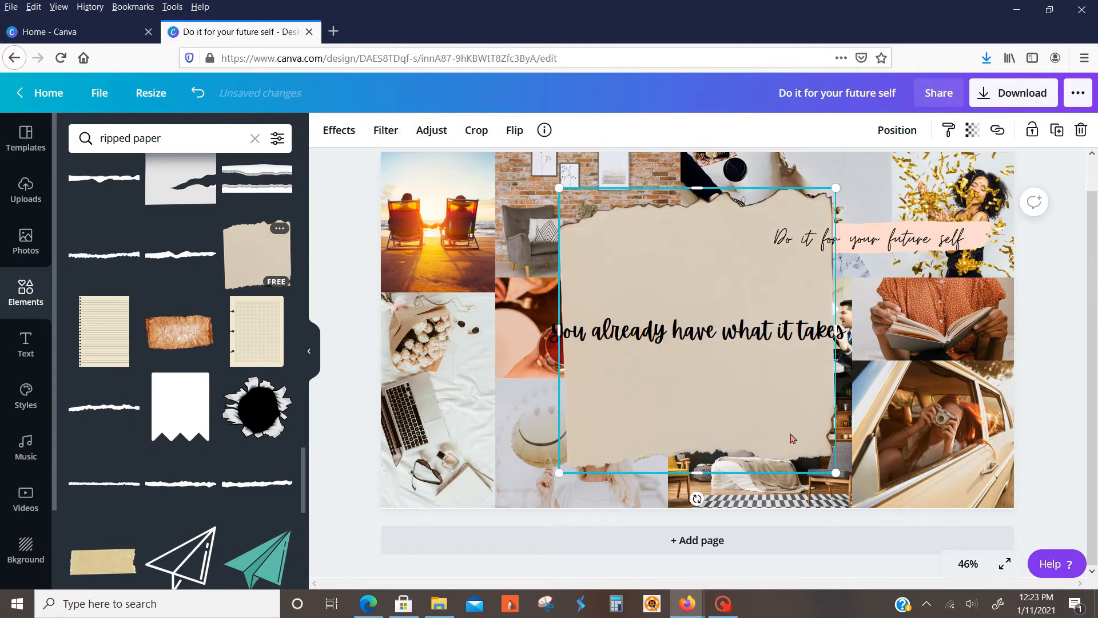
Shrink the torn paper, tilt it counterclockwise, and place it where the beach, armchair, flower and wine photos meet
{"action": "left_click_drag", "start_coordinate": [787, 439], "coordinate": [676, 308]}
{"action": "left_click_drag", "start_coordinate": [618, 248], "coordinate": [488, 258]}
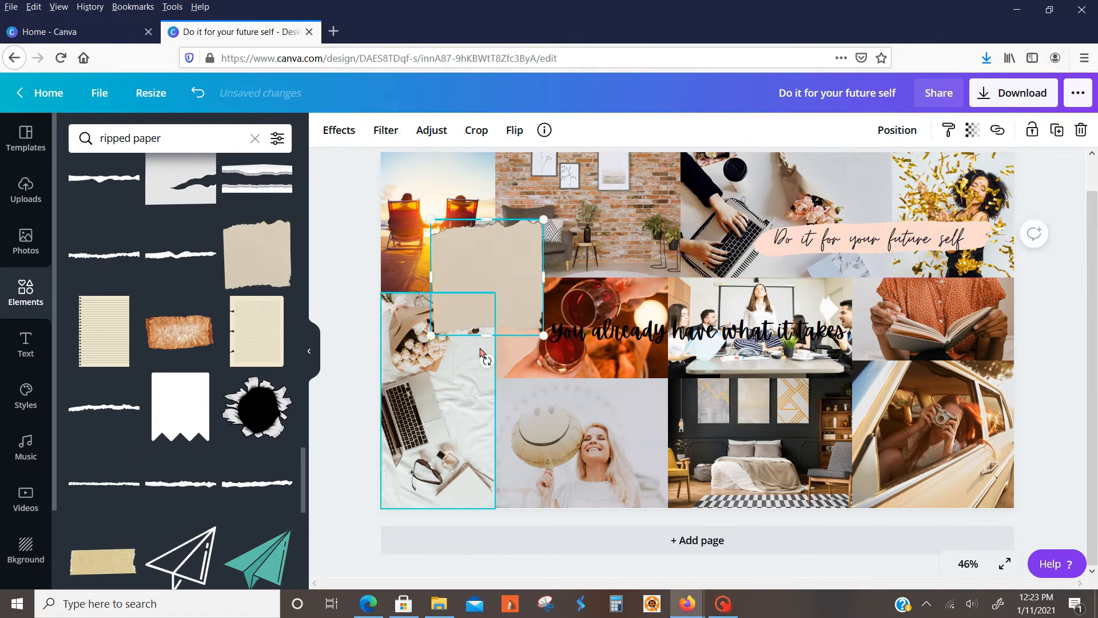
{"action": "left_click_drag", "start_coordinate": [485, 357], "coordinate": [502, 359]}
{"action": "left_click_drag", "start_coordinate": [487, 292], "coordinate": [495, 312]}
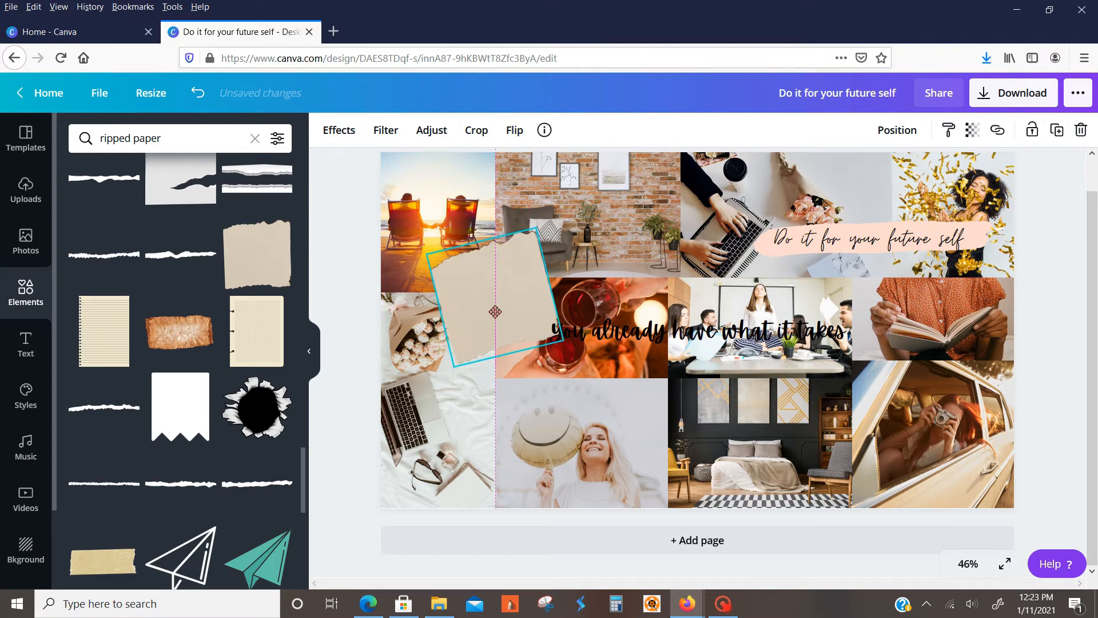
Wrap the "You already have what it takes" text onto three lines at size 45.8, tilted to fit on the torn paper
{"action": "left_click", "coordinate": [838, 331]}
{"action": "left_click_drag", "start_coordinate": [850, 332], "coordinate": [526, 380]}
{"action": "left_click_drag", "start_coordinate": [580, 285], "coordinate": [539, 336]}
{"action": "left_click_drag", "start_coordinate": [492, 319], "coordinate": [511, 311]}
Give the text on the torn paper a white Shadow effect with an offset of 33
{"action": "left_click", "coordinate": [757, 133]}
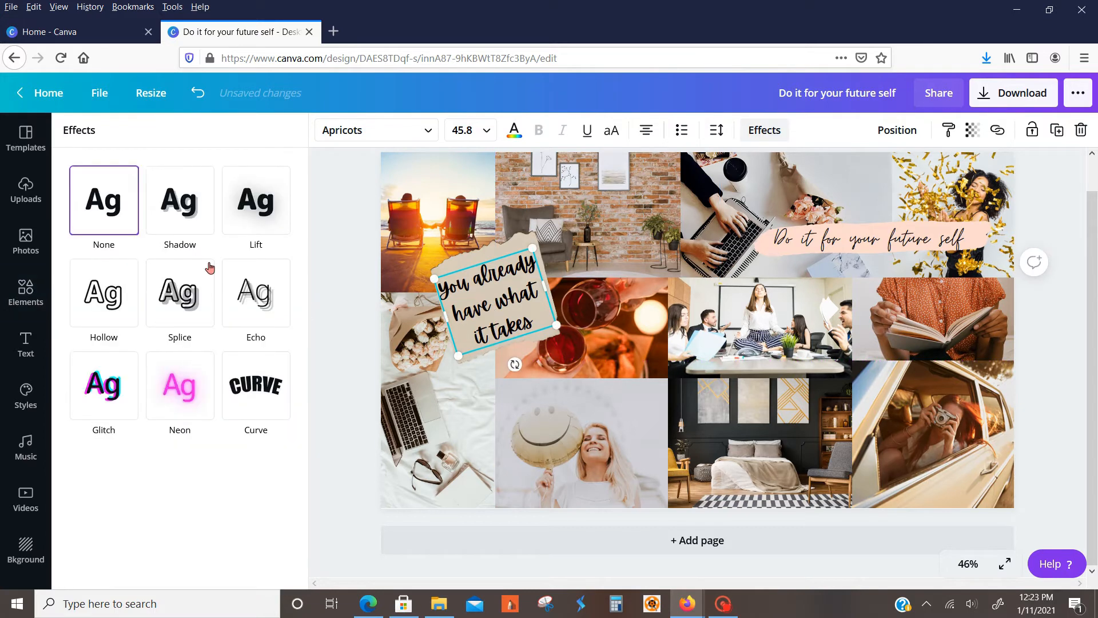
{"action": "left_click", "coordinate": [207, 220]}
{"action": "left_click", "coordinate": [268, 425]}
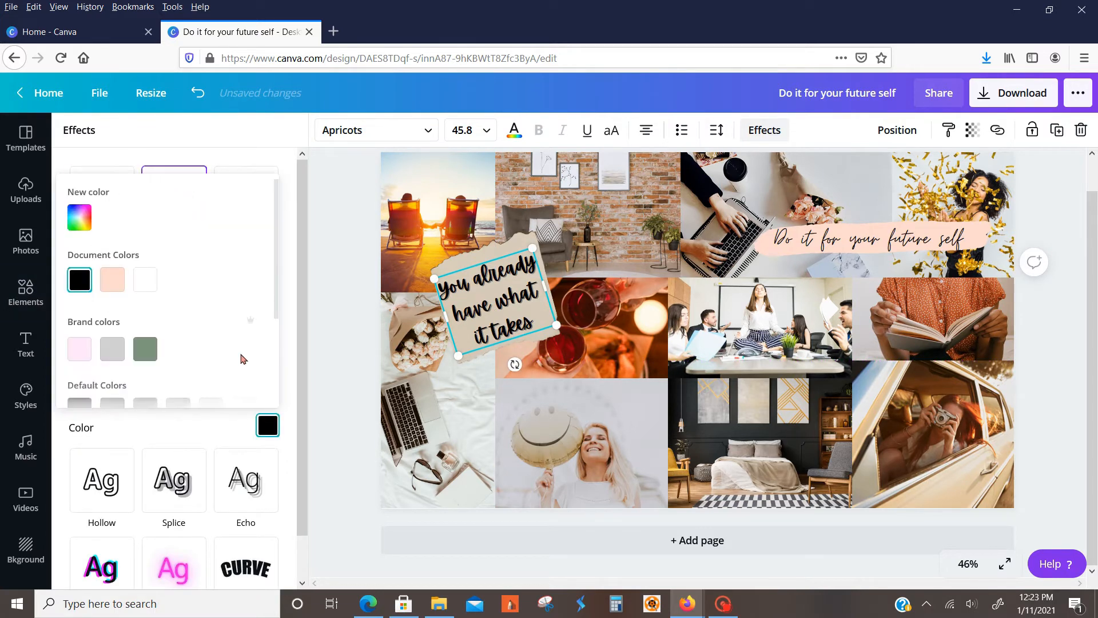
{"action": "left_click", "coordinate": [148, 284]}
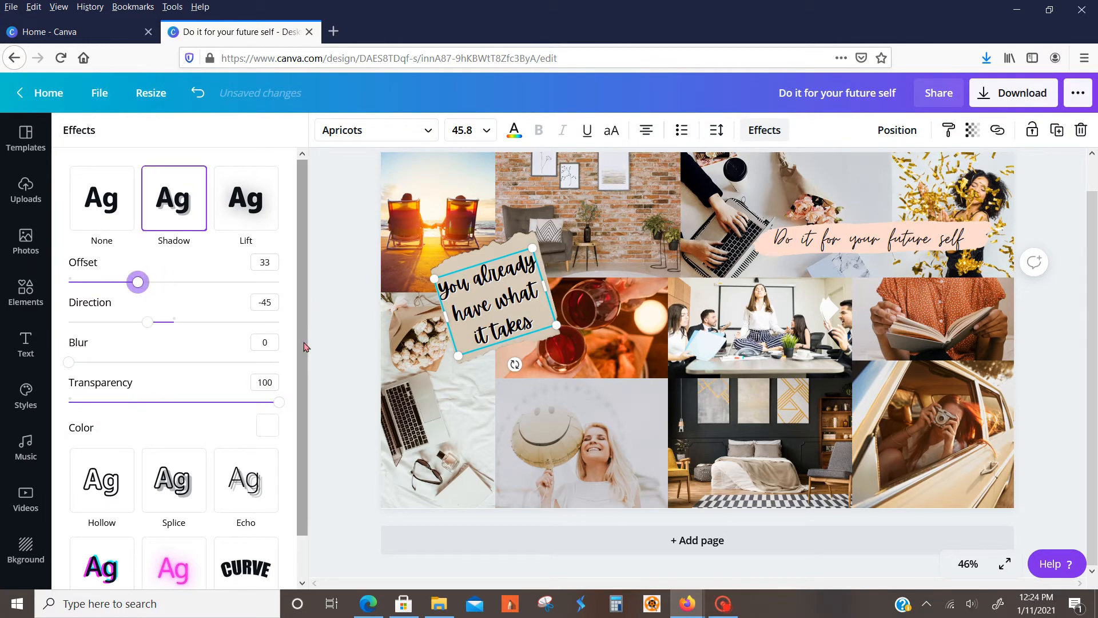
{"action": "left_click", "coordinate": [328, 334]}
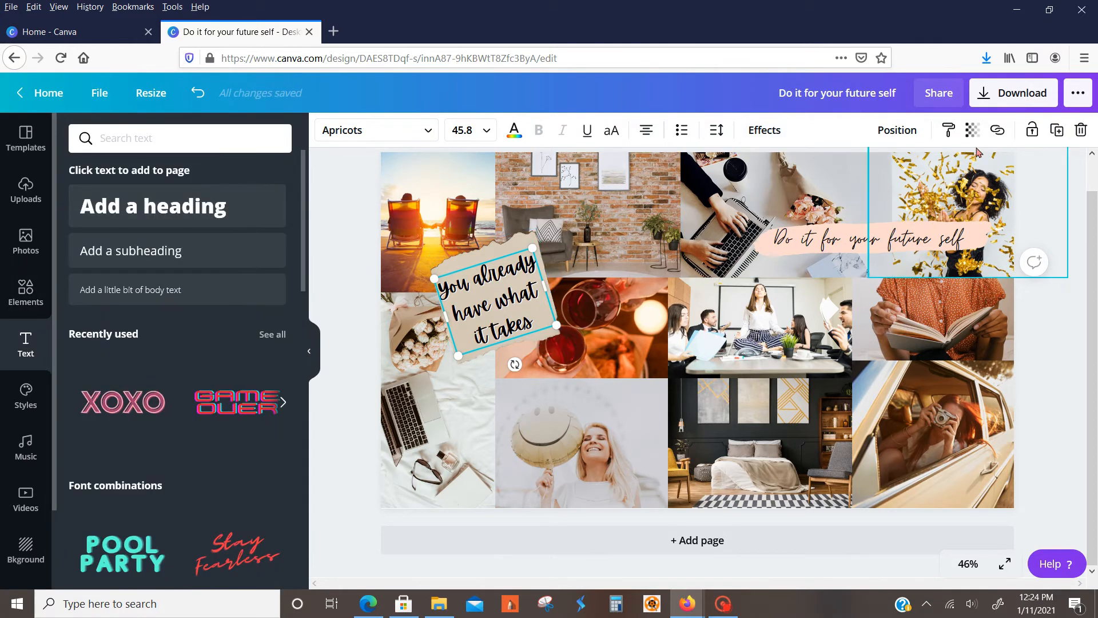
Duplicate the torn-paper text over the bedroom photo and change the copy to "Be the woman you dreamed to be as a girl"
{"action": "left_click", "coordinate": [1057, 130]}
{"action": "left_click_drag", "start_coordinate": [528, 306], "coordinate": [722, 399]}
{"action": "double_click", "coordinate": [722, 399]}
{"action": "key", "text": "ctrl+a"}
{"action": "key", "text": "BackSpace"}
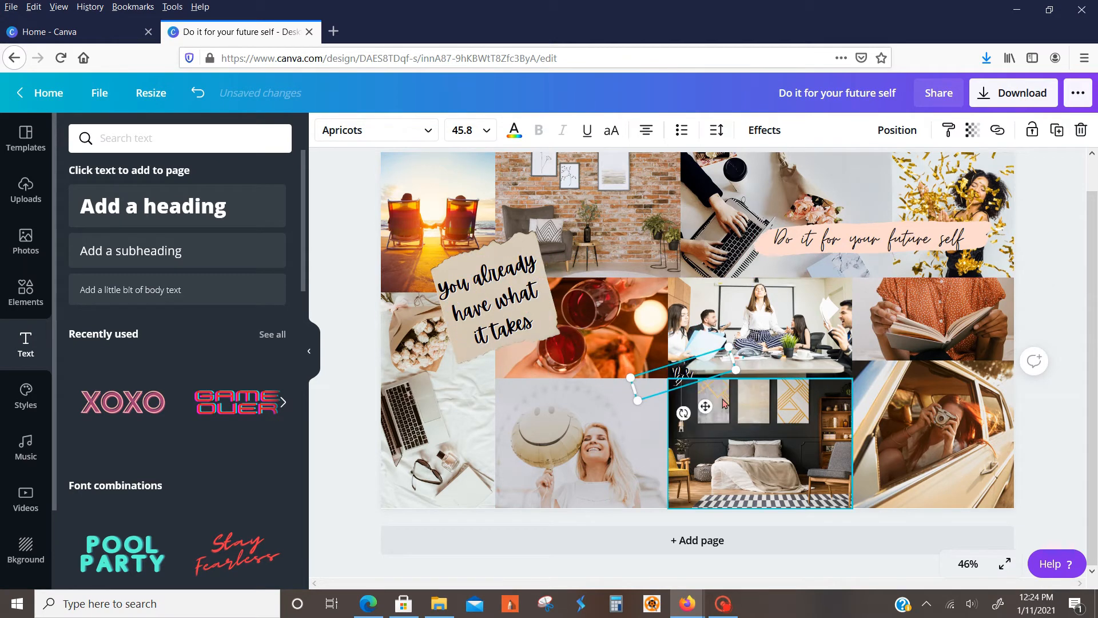
{"action": "type", "text": "Be the woman you do"}
{"action": "type", "text": "eamed to be as a girl"}
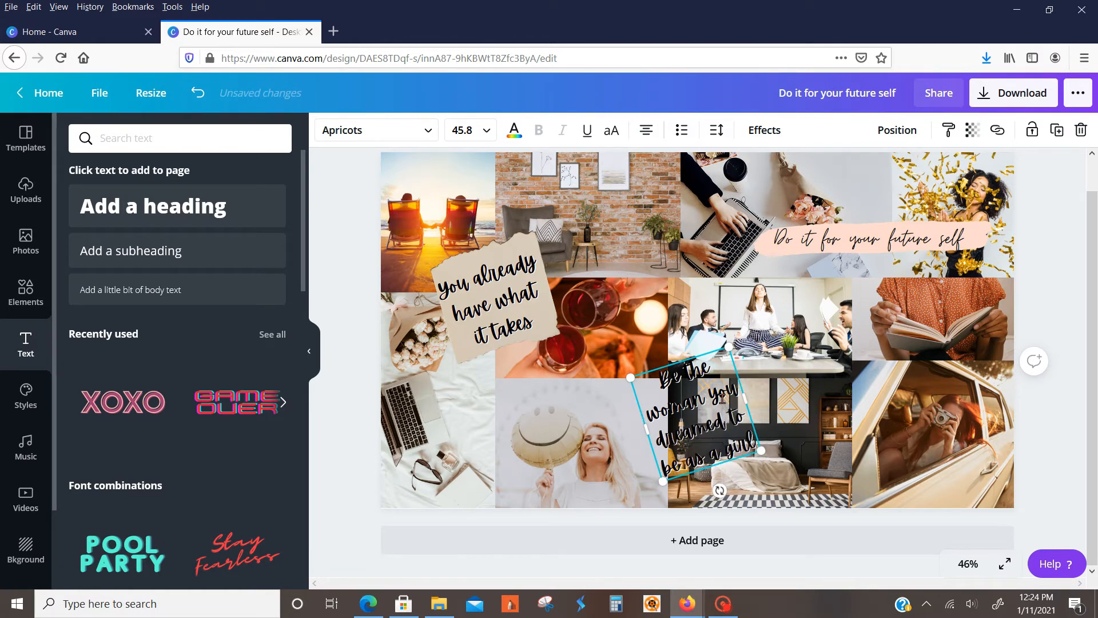
Straighten the "Be the woman you dreamed to be as a girl" text onto one nearly level line along the collage's lower-right edge
{"action": "left_click_drag", "start_coordinate": [719, 490], "coordinate": [698, 513]}
{"action": "left_click_drag", "start_coordinate": [747, 413], "coordinate": [1092, 422]}
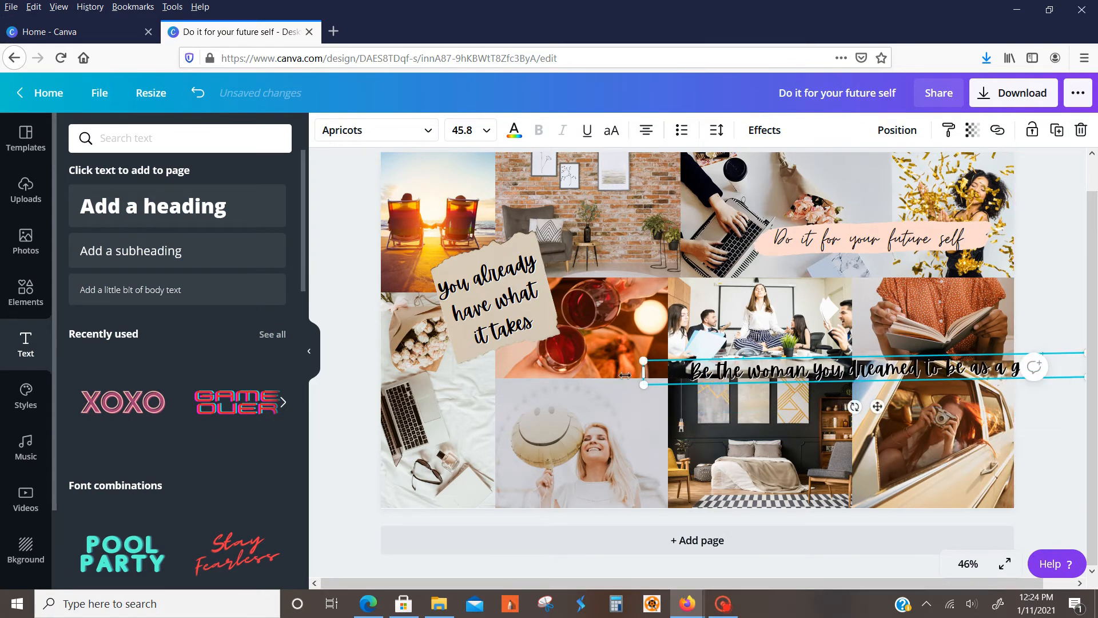
{"action": "left_click_drag", "start_coordinate": [656, 374], "coordinate": [727, 373]}
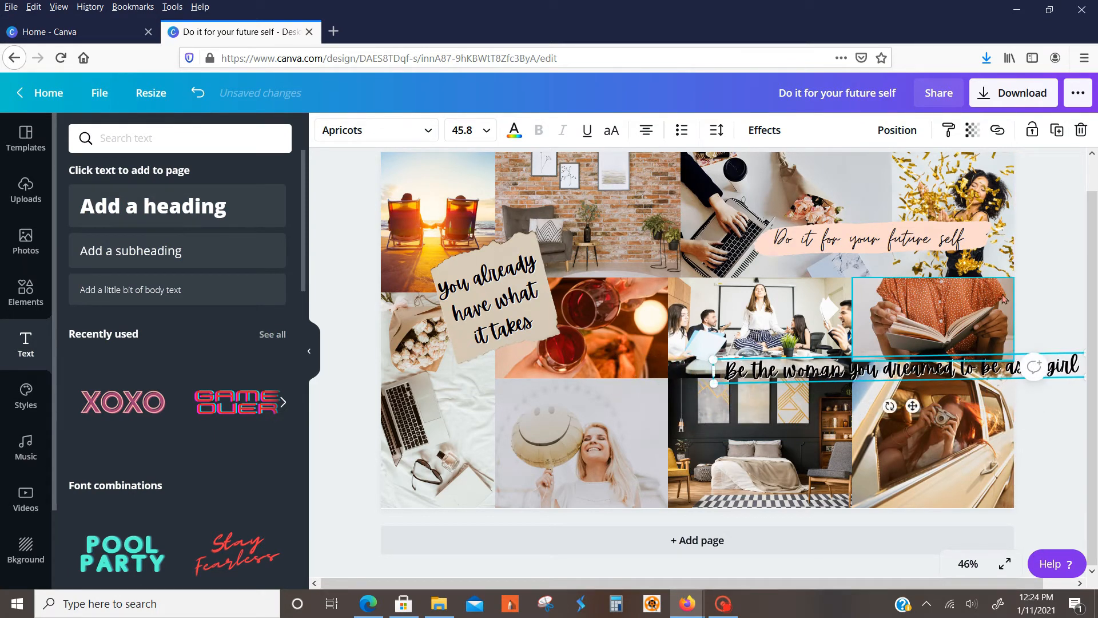
{"action": "left_click", "coordinate": [1038, 282]}
{"action": "left_click_drag", "start_coordinate": [948, 374], "coordinate": [873, 502]}
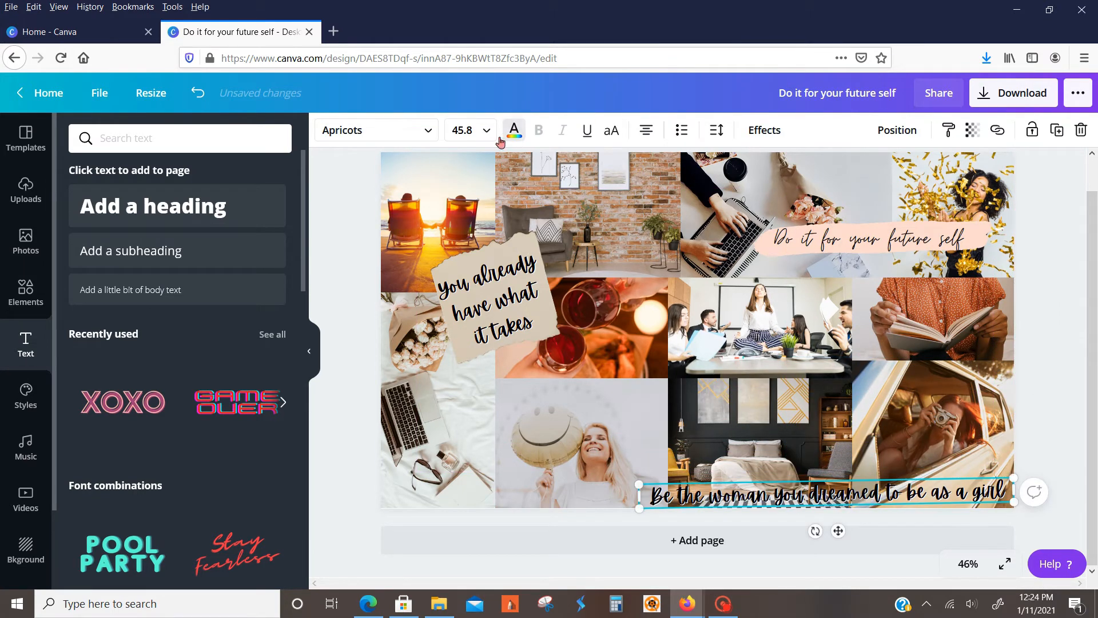
Recolor the "Be the woman you dreamed to be as a girl" text white and its shadow peach
{"action": "left_click", "coordinate": [501, 140]}
{"action": "left_click", "coordinate": [158, 271]}
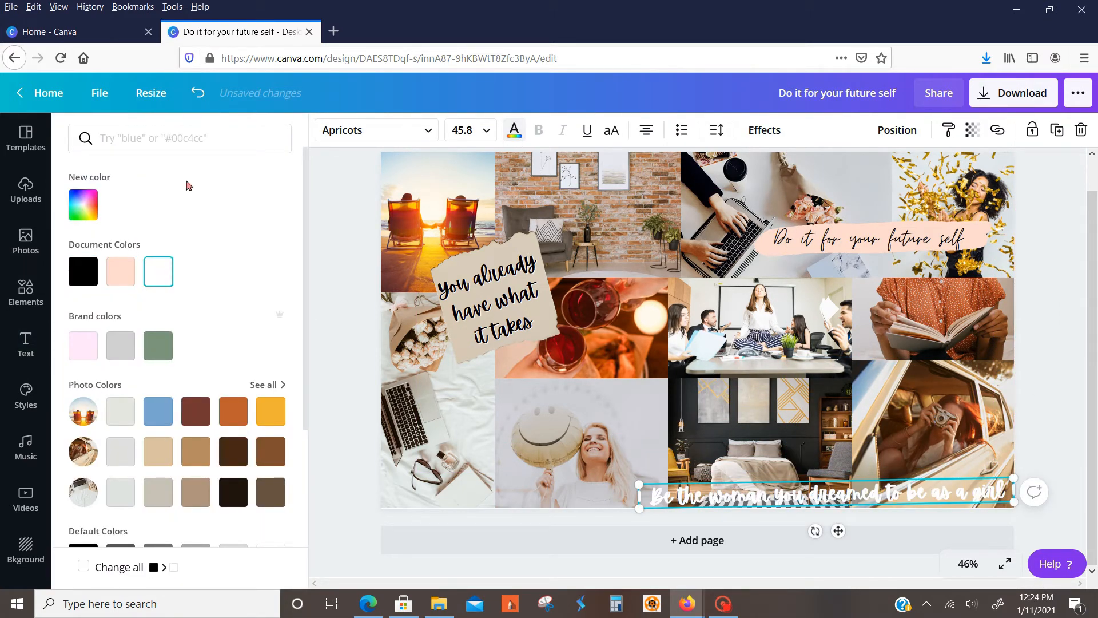
{"action": "left_click", "coordinate": [755, 130]}
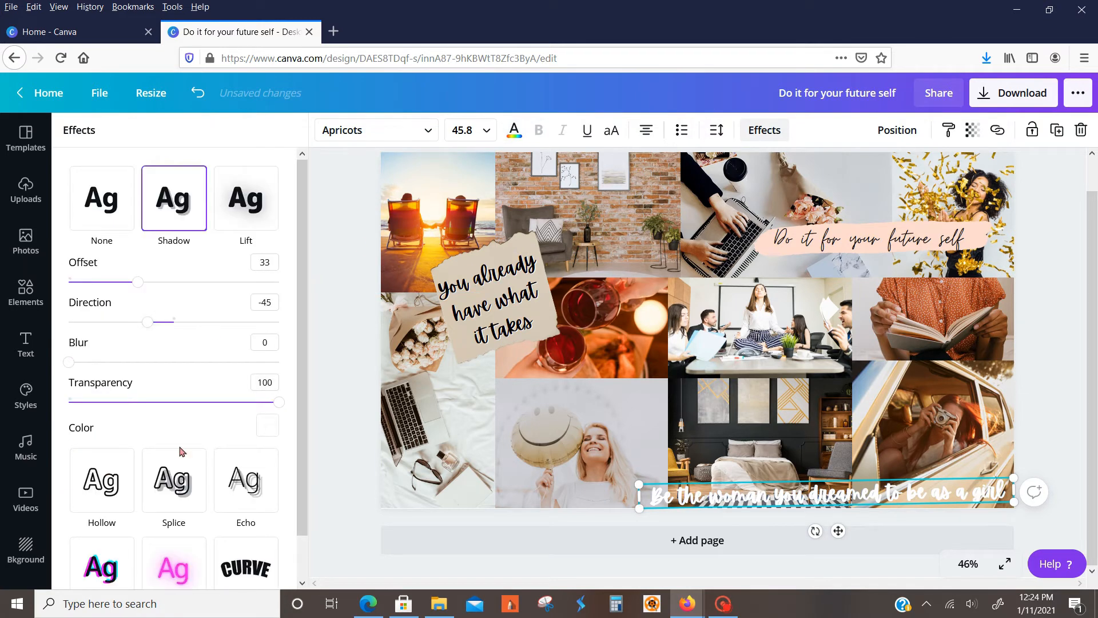
{"action": "left_click", "coordinate": [265, 424]}
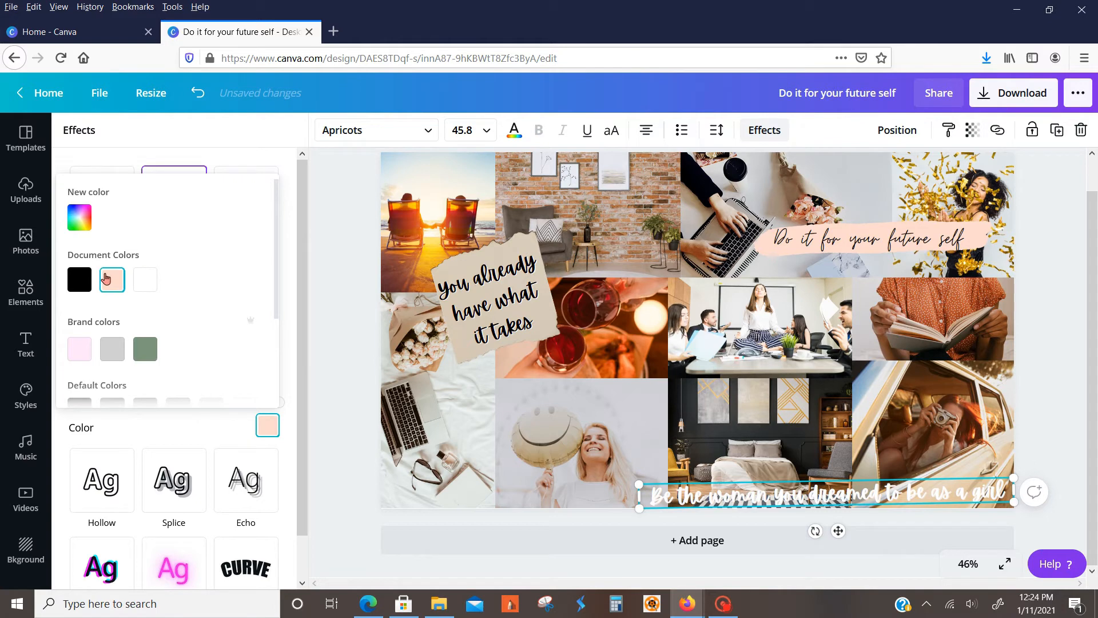
{"action": "left_click", "coordinate": [1050, 400]}
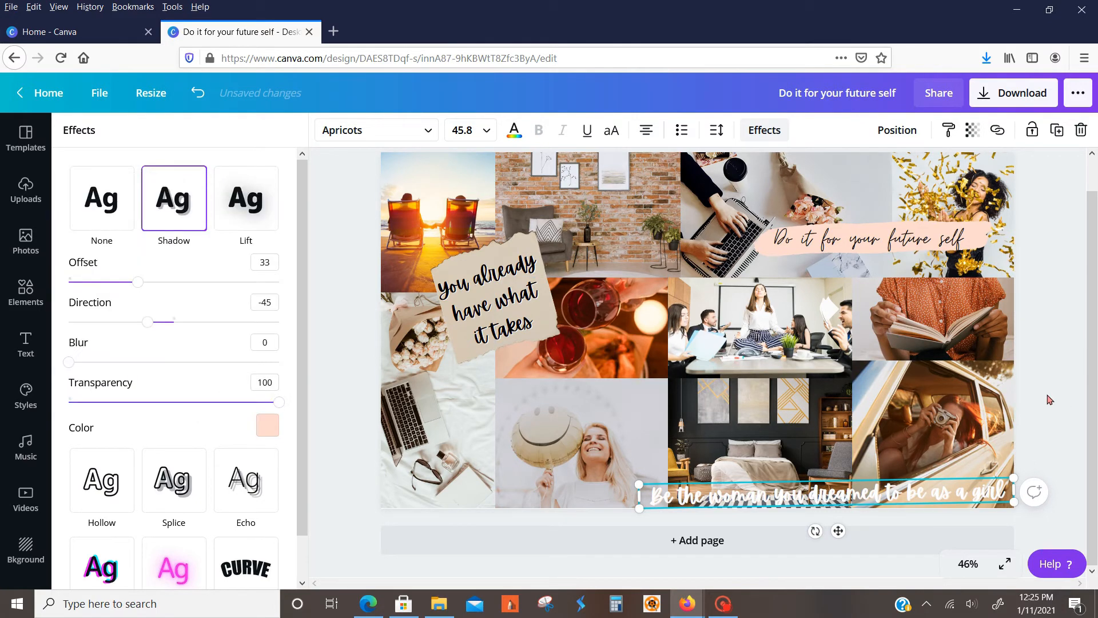
Add a black torn-paper strip, enlarge it, and place it over the quote along the collage's lower-right edge
{"action": "left_click", "coordinate": [23, 299]}
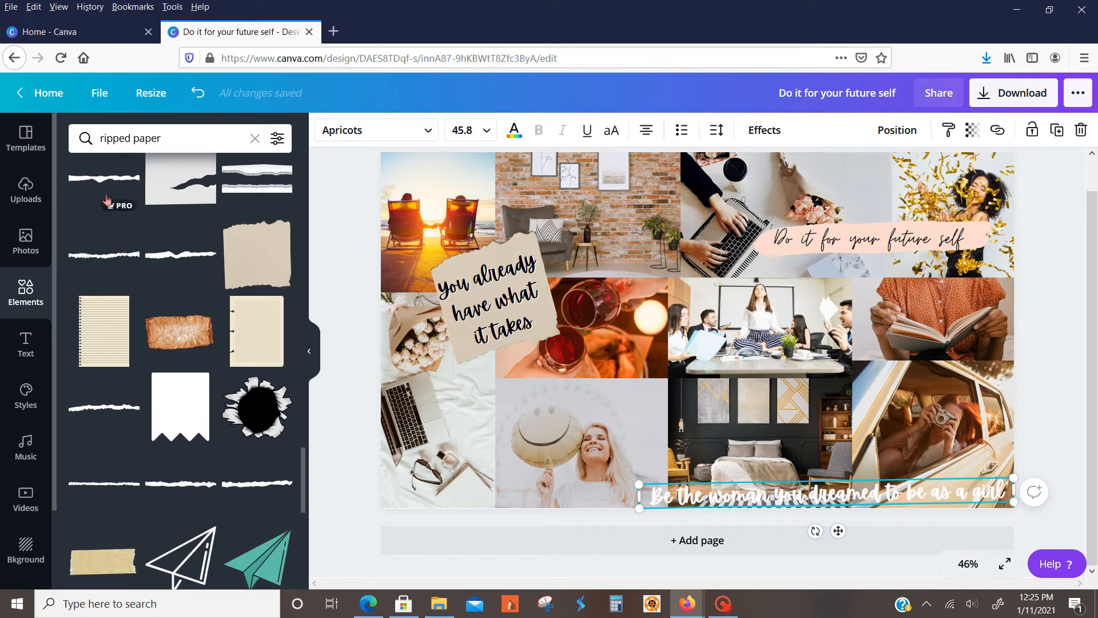
{"action": "left_click", "coordinate": [180, 483]}
{"action": "left_click", "coordinate": [326, 130]}
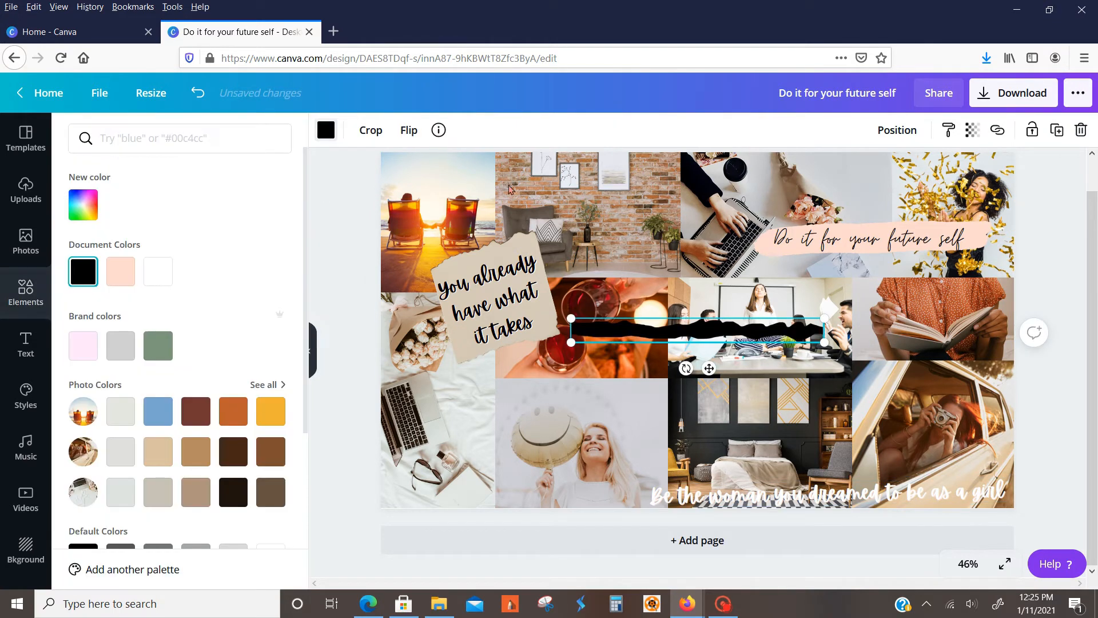
{"action": "left_click_drag", "start_coordinate": [824, 342], "coordinate": [977, 356]}
{"action": "left_click_drag", "start_coordinate": [925, 331], "coordinate": [965, 489]}
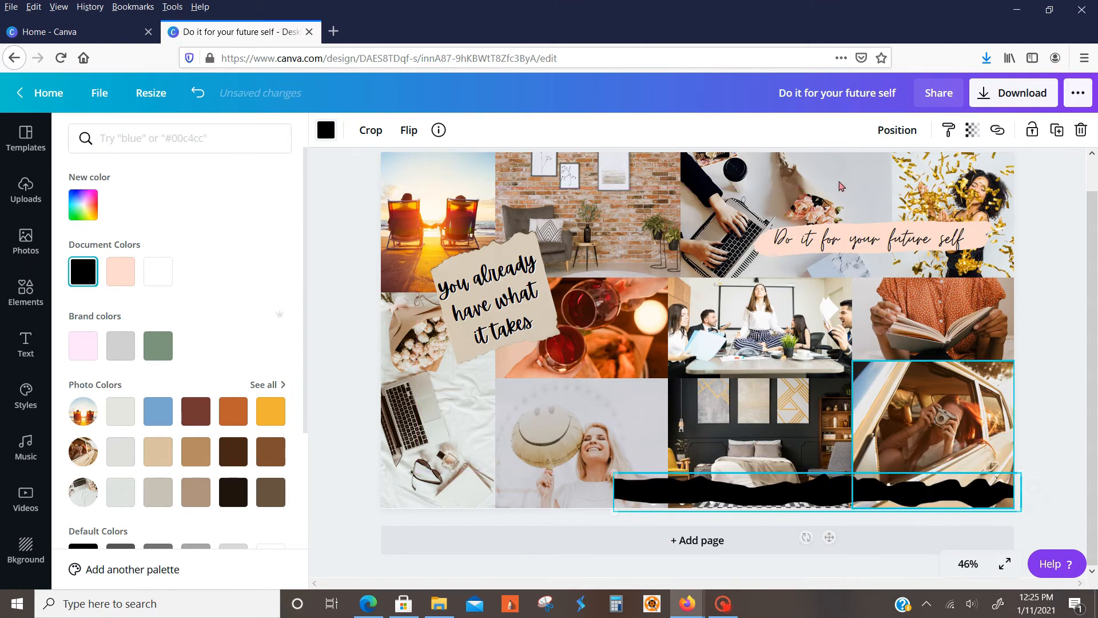
Send the black torn-paper strip behind the quote and adjust the white text to sit within the strip
{"action": "left_click", "coordinate": [885, 134]}
{"action": "left_click", "coordinate": [795, 181]}
{"action": "left_click", "coordinate": [712, 492]}
{"action": "left_click", "coordinate": [631, 486]}
{"action": "left_click_drag", "start_coordinate": [613, 512], "coordinate": [632, 486]}
{"action": "left_click", "coordinate": [1078, 421]}
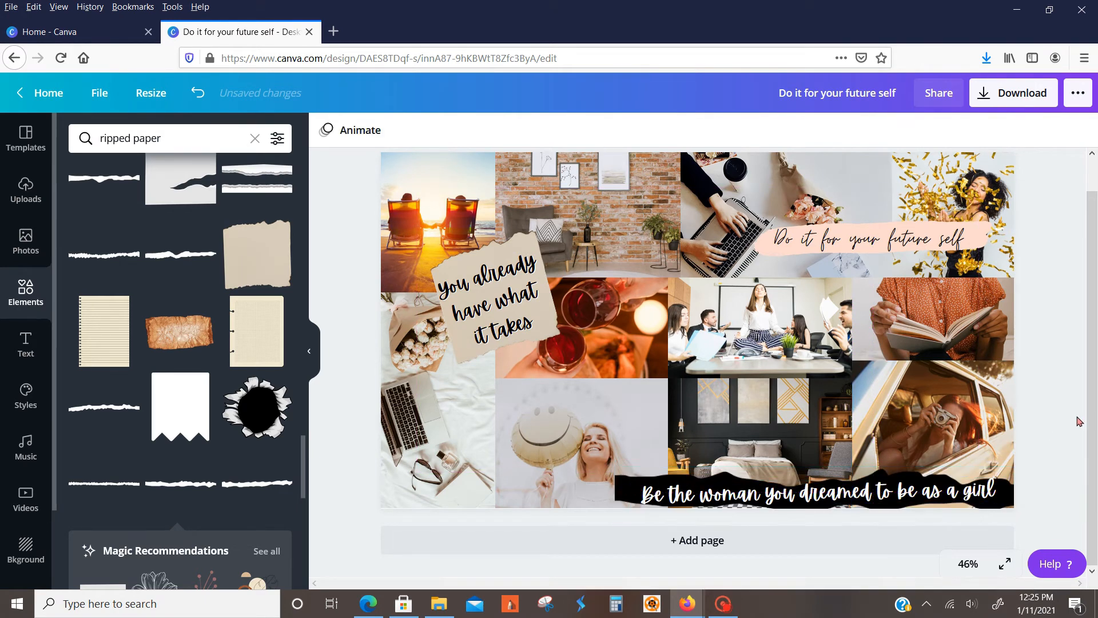
Add a subheading reading "Make an income while making an impact"
{"action": "left_click", "coordinate": [25, 344]}
{"action": "left_click", "coordinate": [177, 251]}
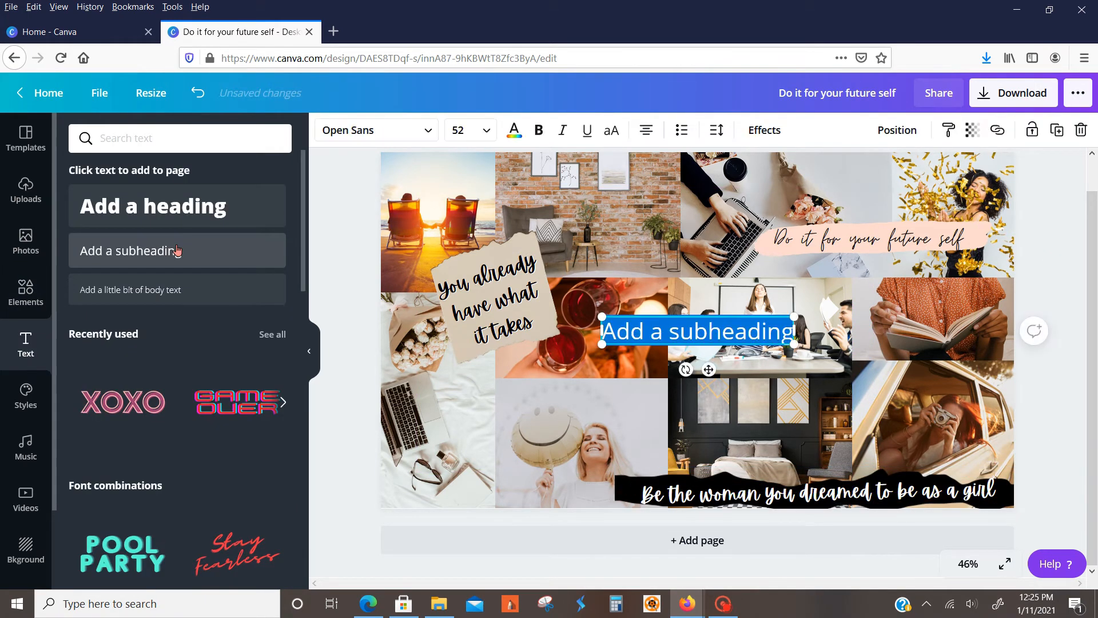
{"action": "type", "text": "Mak"}
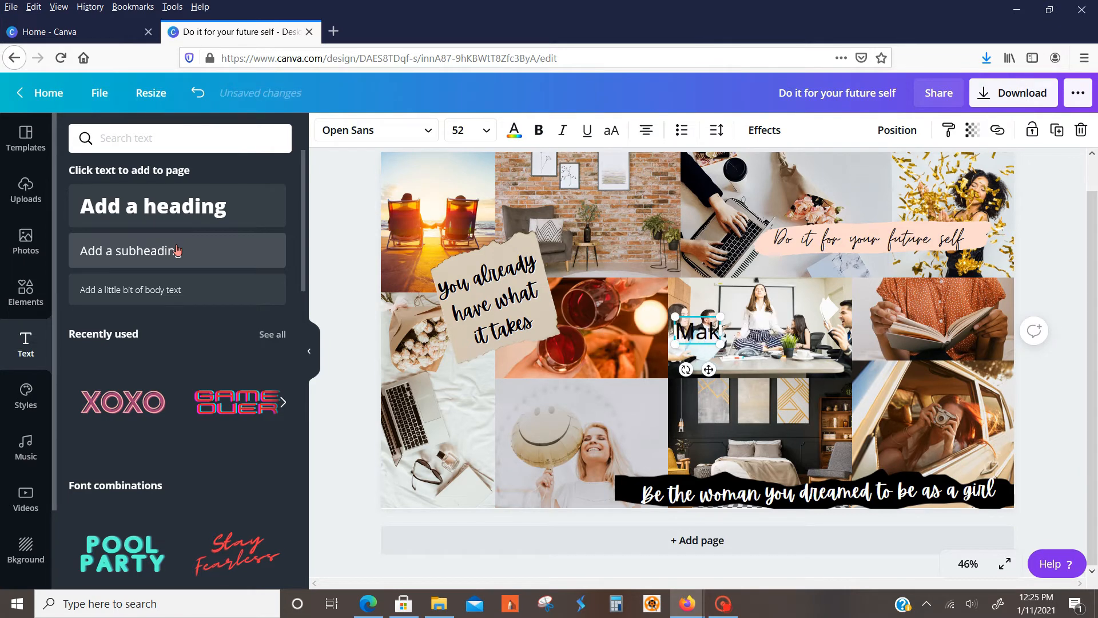
{"action": "type", "text": "e an income while making an"}
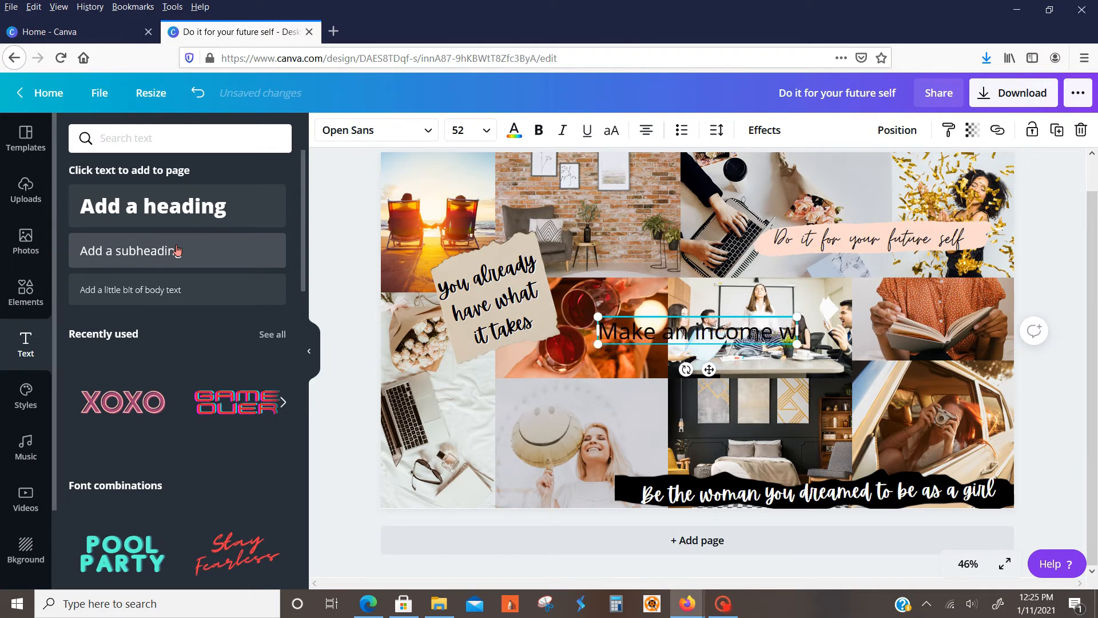
{"action": "type", "text": " impact"}
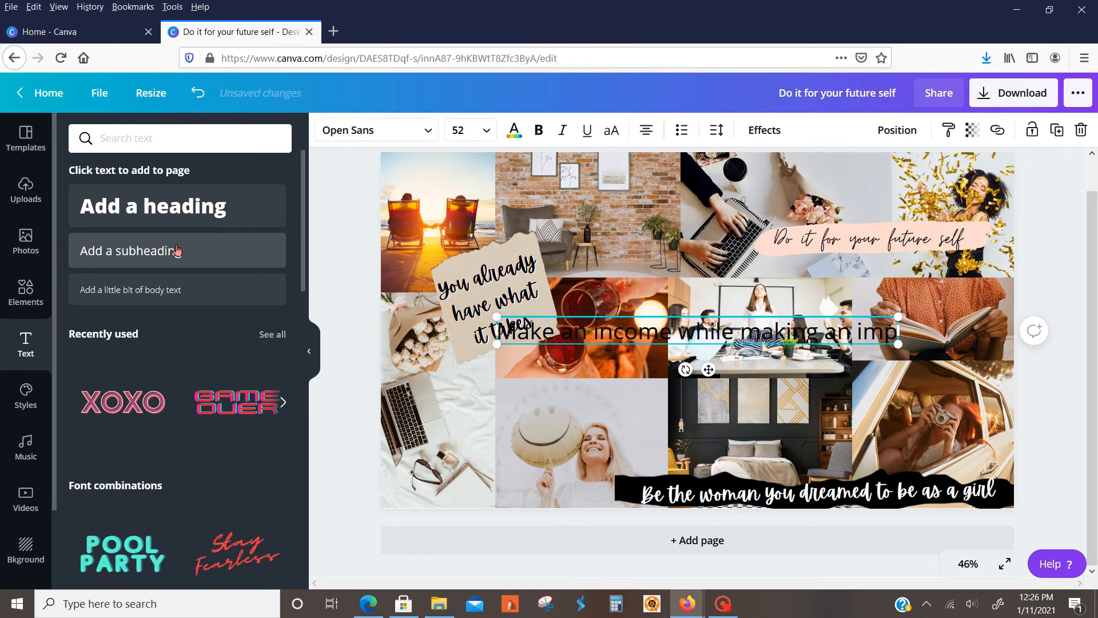
Set the "Make an income while making an impact" text in the Moontime font
{"action": "left_click", "coordinate": [382, 140]}
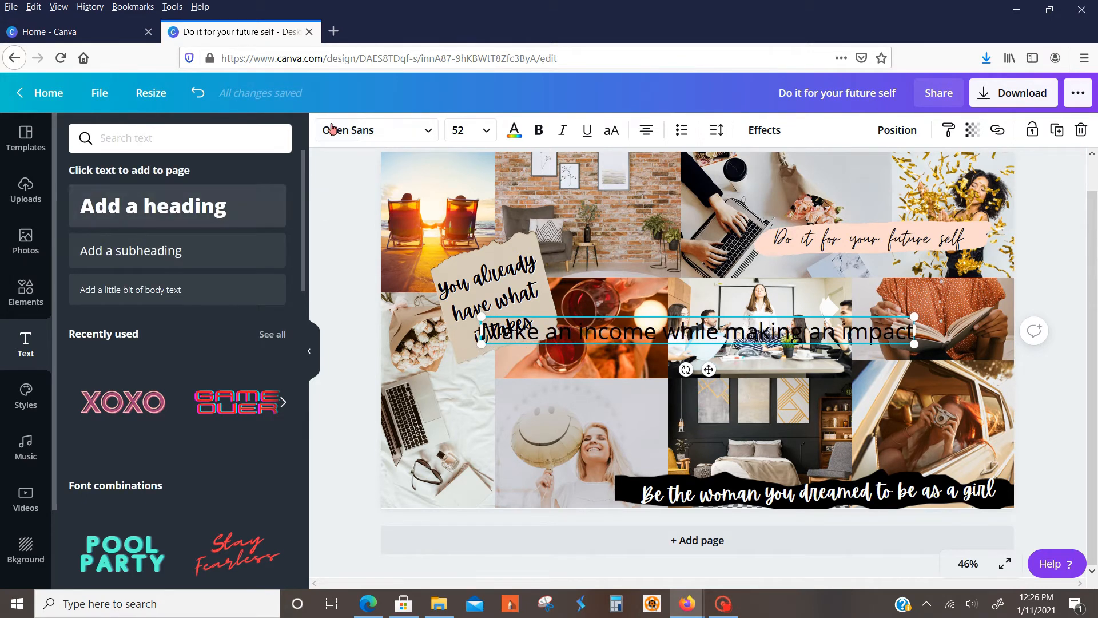
{"action": "type", "text": "ap"}
{"action": "left_click", "coordinate": [87, 141]}
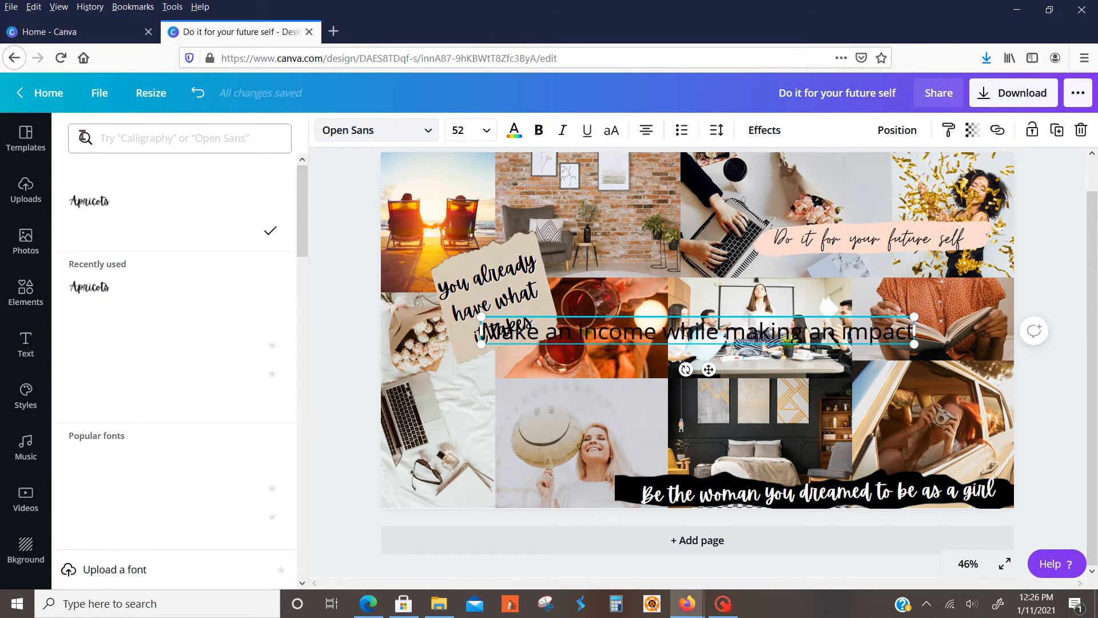
{"action": "left_click", "coordinate": [107, 318]}
Wrap the income quote onto three lines and move it where the meeting, book, bedroom and car photos meet
{"action": "left_click_drag", "start_coordinate": [830, 330], "coordinate": [697, 331]}
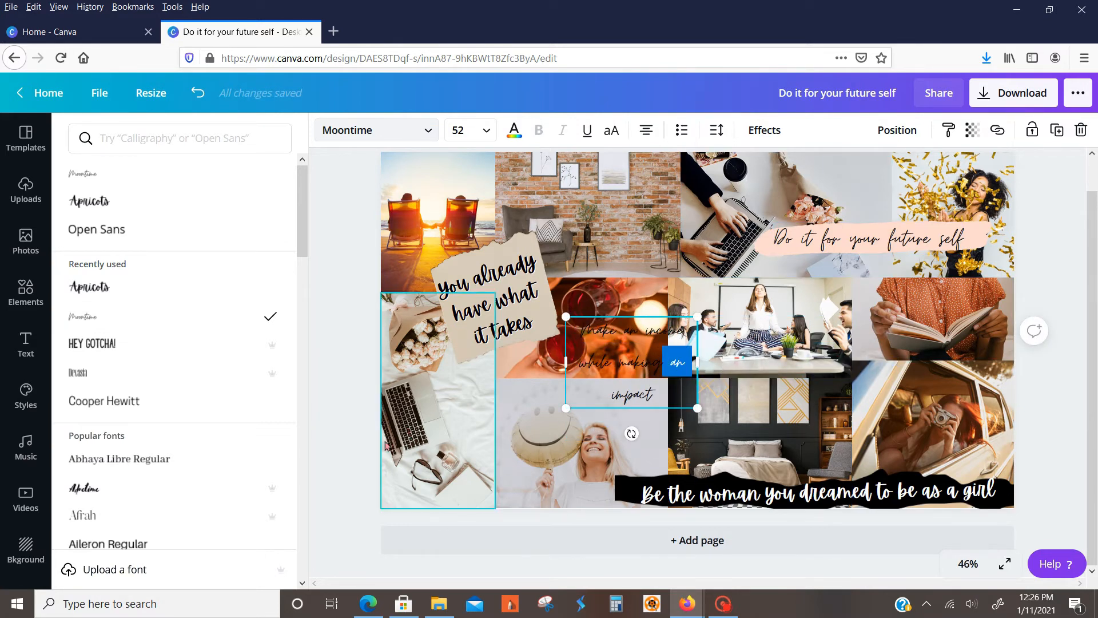
{"action": "left_click", "coordinate": [344, 455]}
{"action": "left_click_drag", "start_coordinate": [604, 372], "coordinate": [805, 368]}
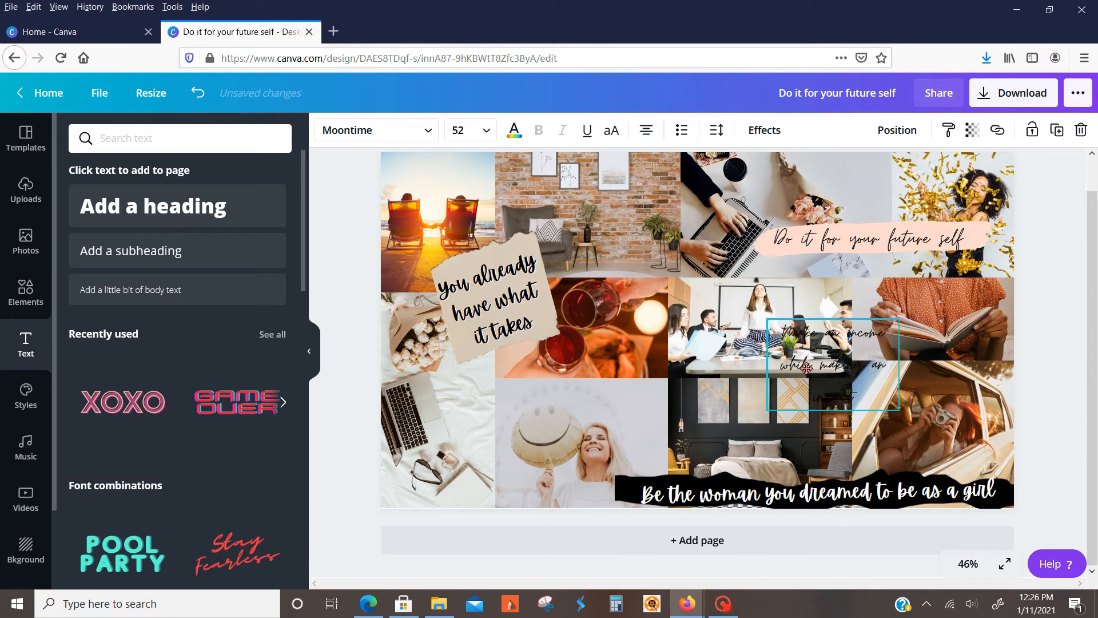
Search the elements for "sticky note" and add the coral hole-punched note with tape
{"action": "left_click", "coordinate": [25, 292]}
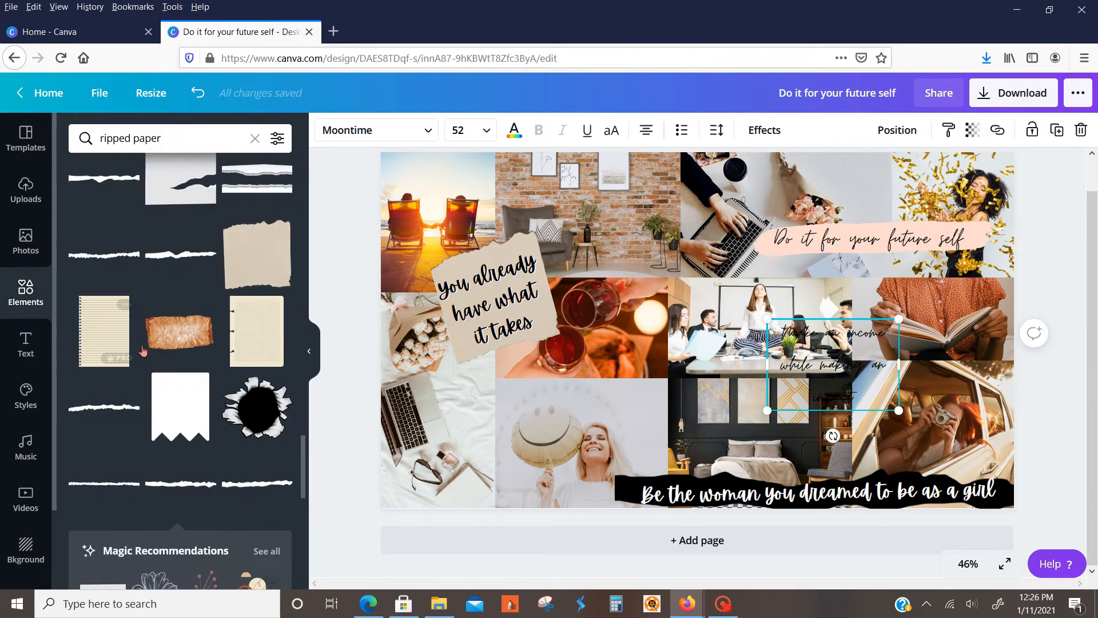
{"action": "left_click", "coordinate": [86, 129]}
{"action": "type", "text": "sticky note"}
{"action": "key", "text": "Return"}
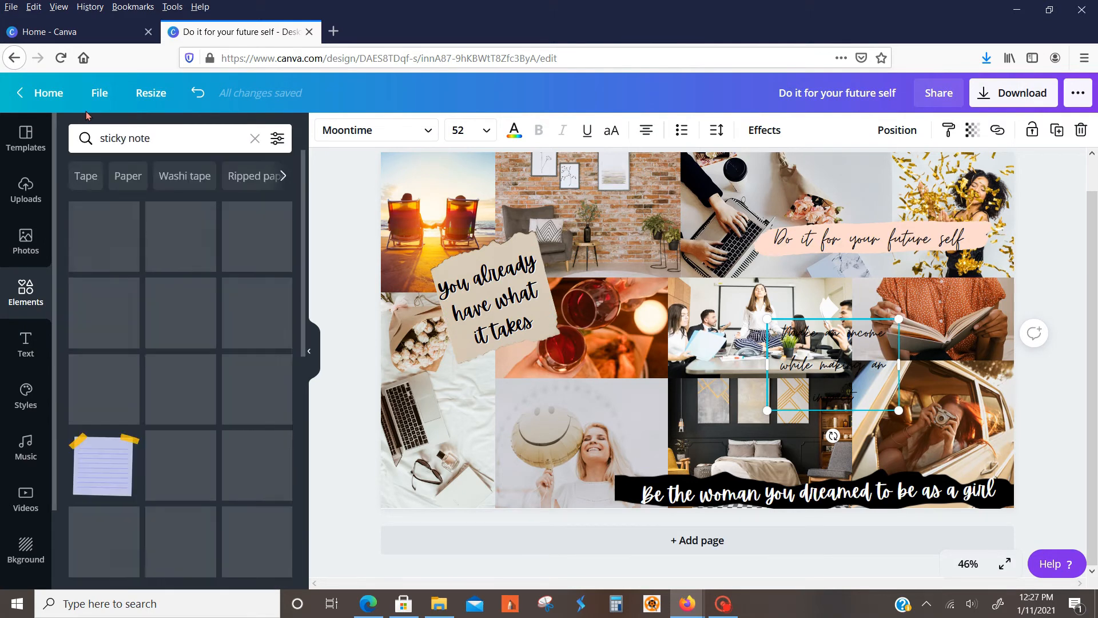
{"action": "scroll", "coordinate": [275, 332], "scroll_direction": "down", "scroll_amount": 10}
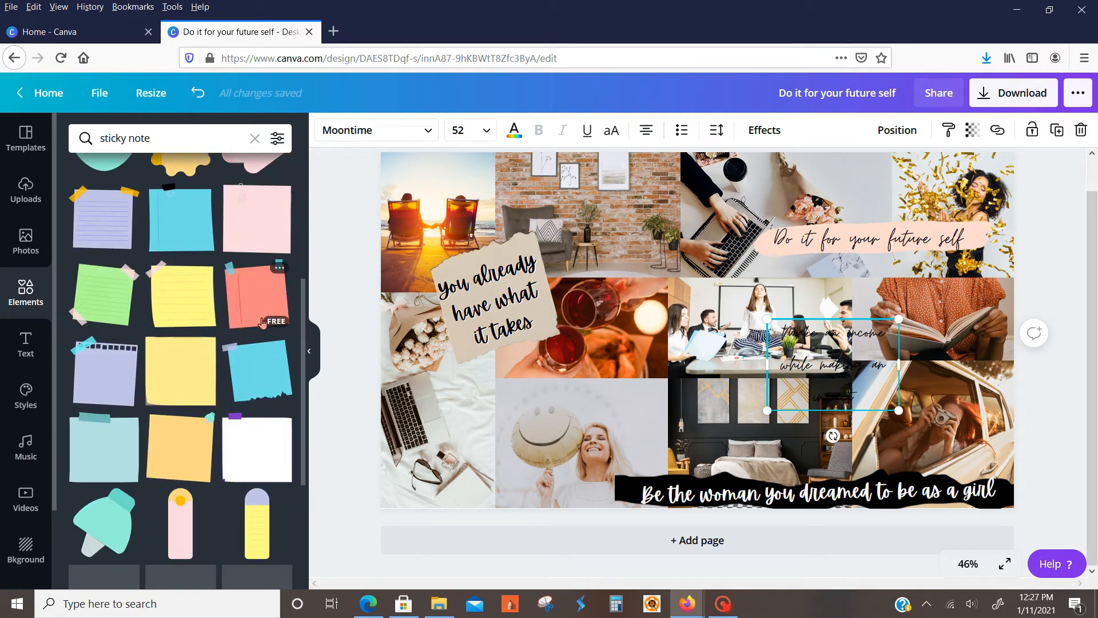
{"action": "scroll", "coordinate": [263, 323], "scroll_direction": "down", "scroll_amount": 3}
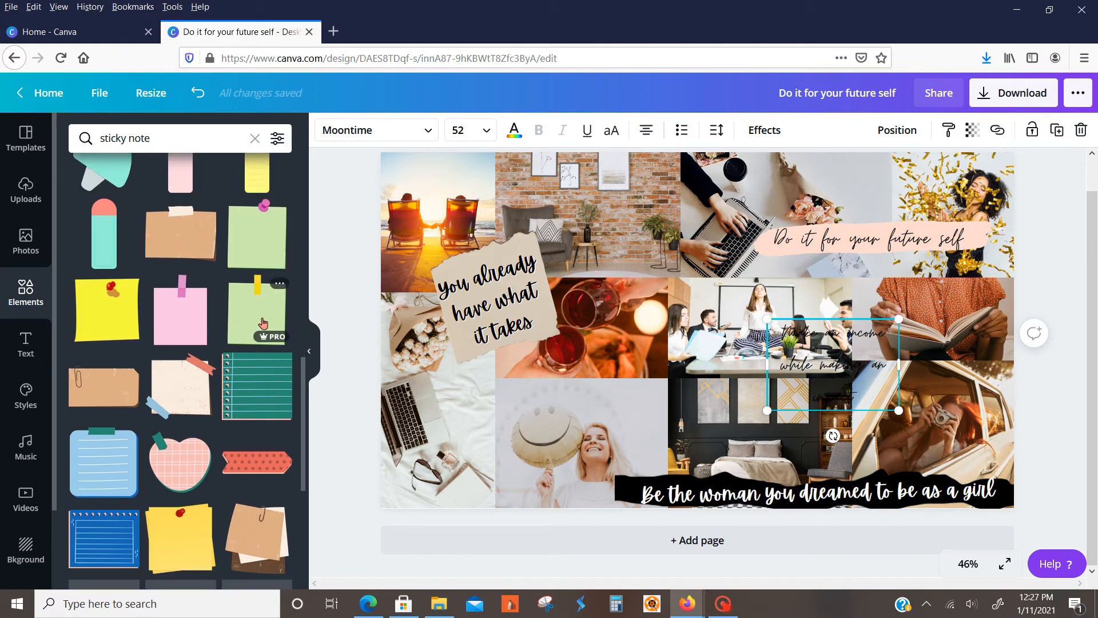
{"action": "left_click", "coordinate": [182, 475]}
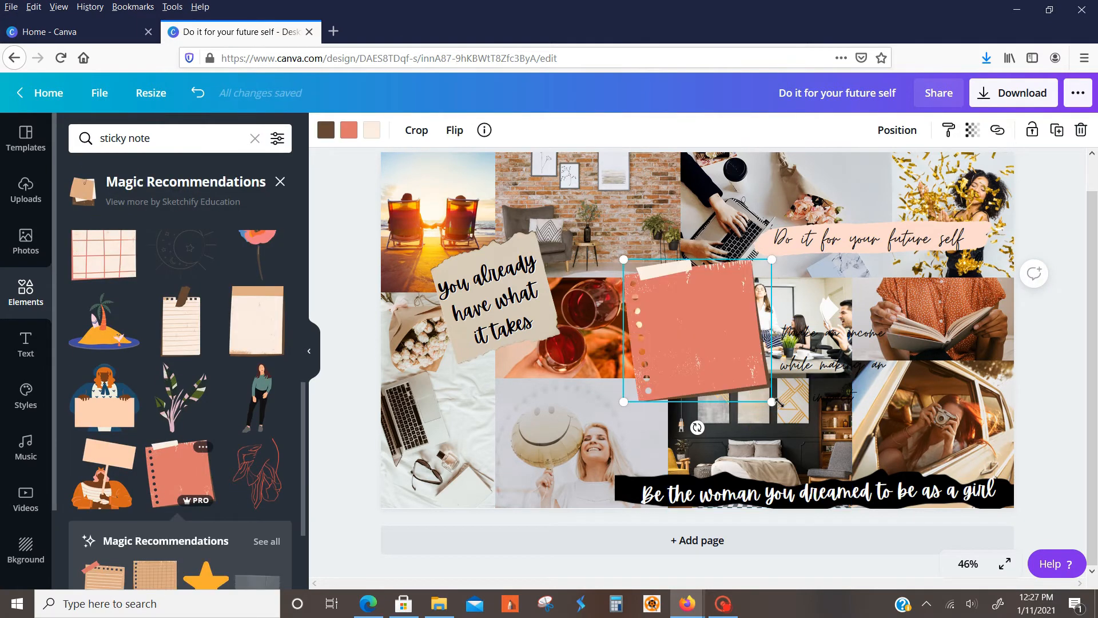
Resize the coral note, rotate it clockwise until nearly upright, and place it behind the income quote
{"action": "left_click_drag", "start_coordinate": [780, 404], "coordinate": [789, 412]}
{"action": "left_click_drag", "start_coordinate": [736, 364], "coordinate": [854, 386]}
{"action": "left_click_drag", "start_coordinate": [897, 433], "coordinate": [855, 398]}
{"action": "left_click_drag", "start_coordinate": [802, 425], "coordinate": [787, 426]}
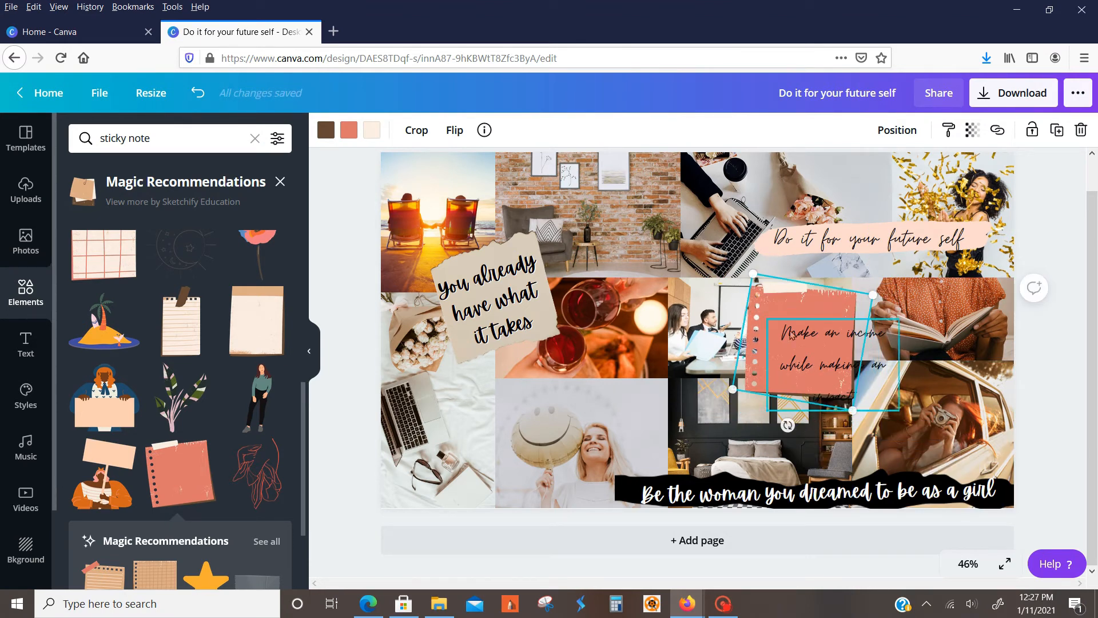
{"action": "left_click_drag", "start_coordinate": [819, 300], "coordinate": [852, 302]}
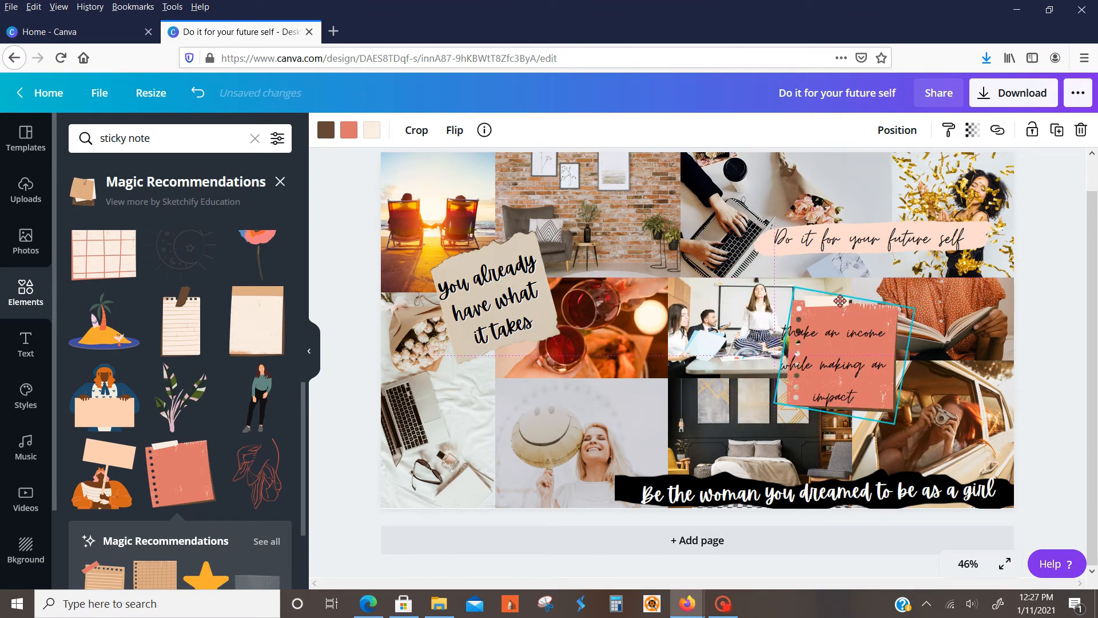
Change the color of the income quote on the coral note to white
{"action": "left_click", "coordinate": [897, 369]}
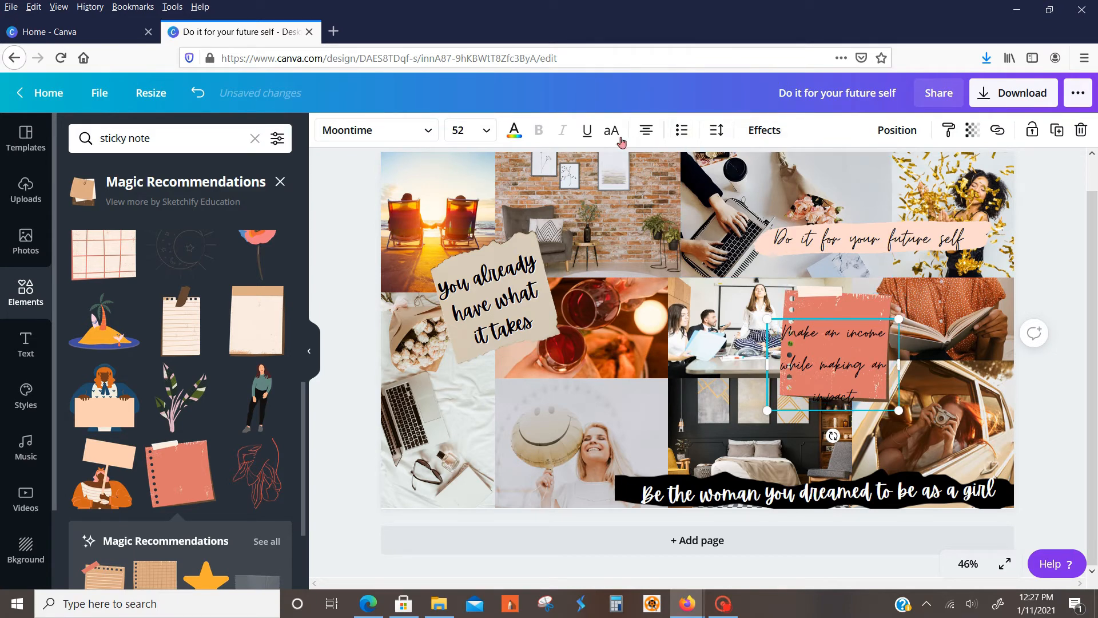
{"action": "left_click", "coordinate": [514, 129]}
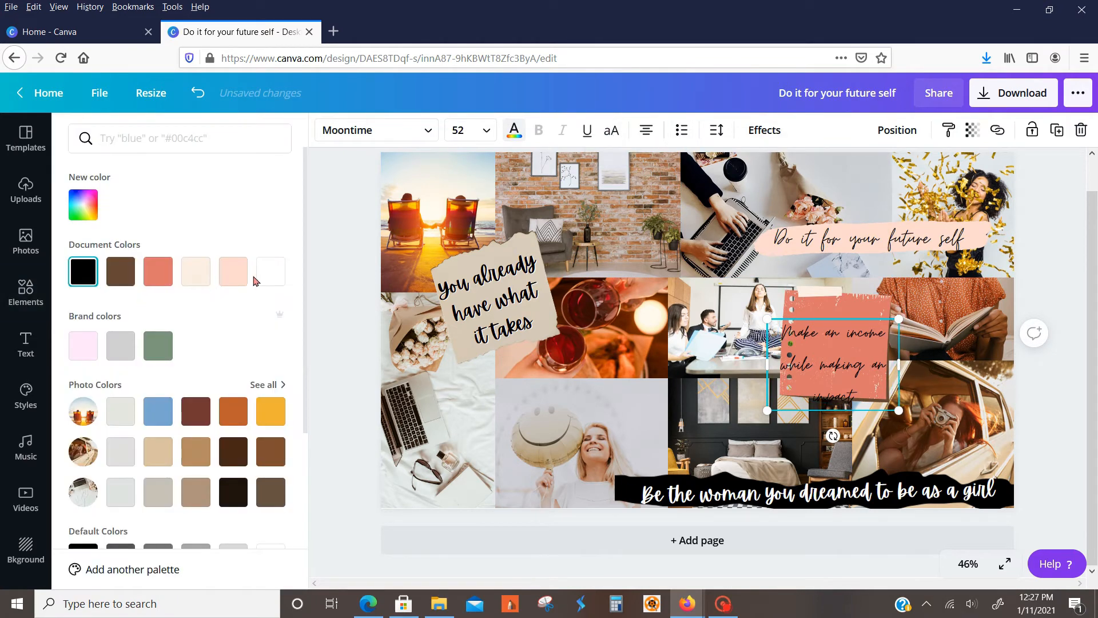
{"action": "left_click", "coordinate": [271, 277]}
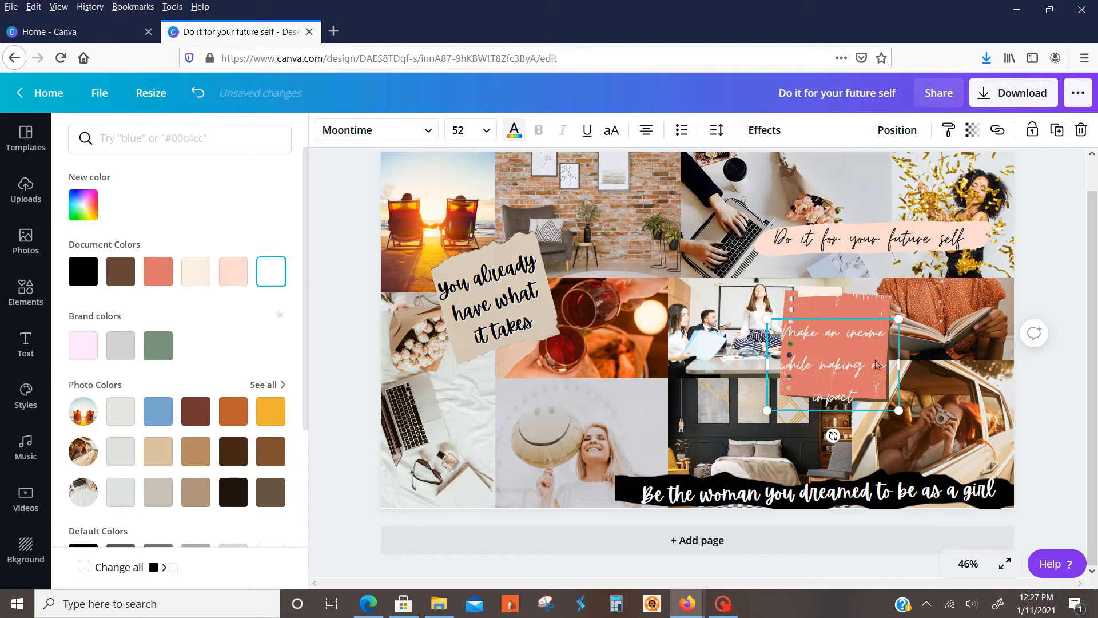
Wrap the income quote onto four lines and reduce its line height to fit on the coral note
{"action": "left_click_drag", "start_coordinate": [863, 342], "coordinate": [889, 346]}
{"action": "left_click", "coordinate": [718, 131]}
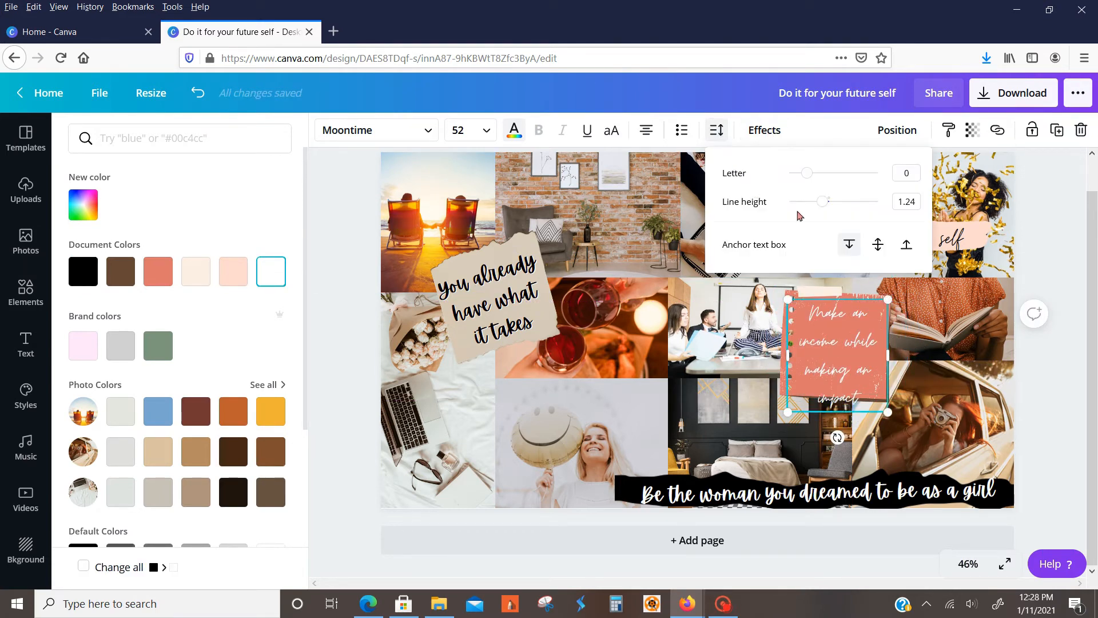
{"action": "left_click_drag", "start_coordinate": [826, 206], "coordinate": [813, 207]}
{"action": "left_click", "coordinate": [1065, 383]}
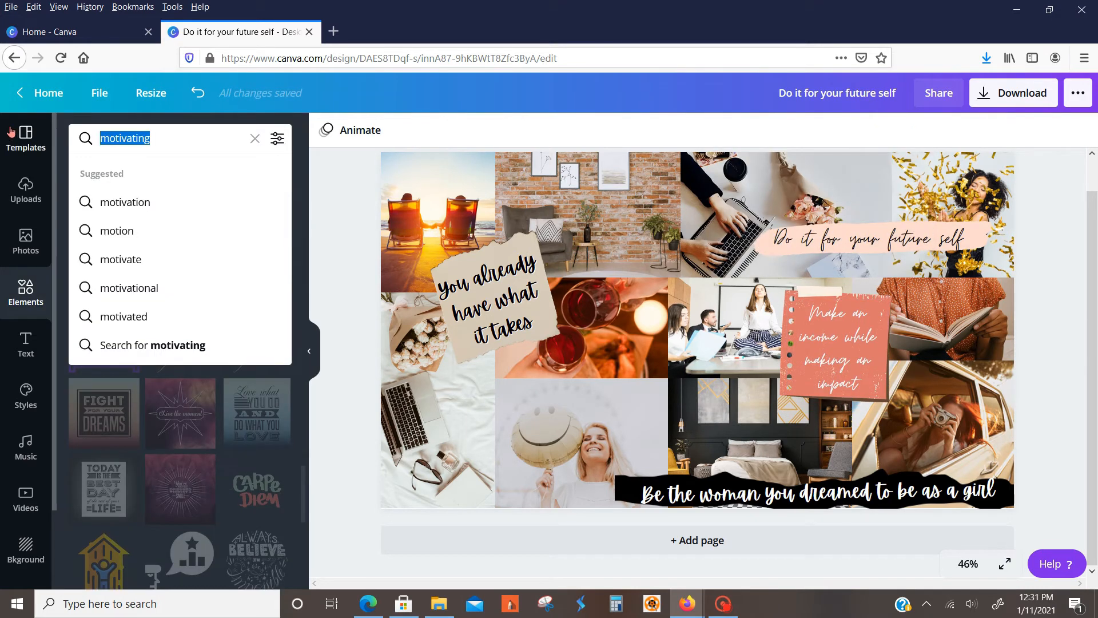
Search the elements for "washi tape" and add the plain peach strip
{"action": "type", "text": "washi tape"}
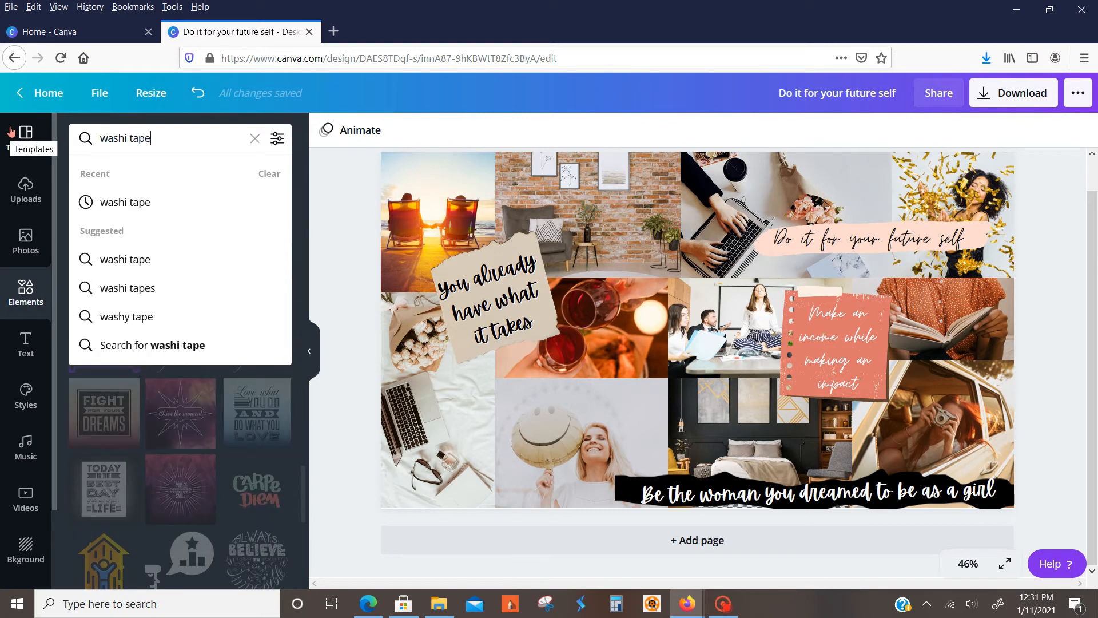
{"action": "key", "text": "Return"}
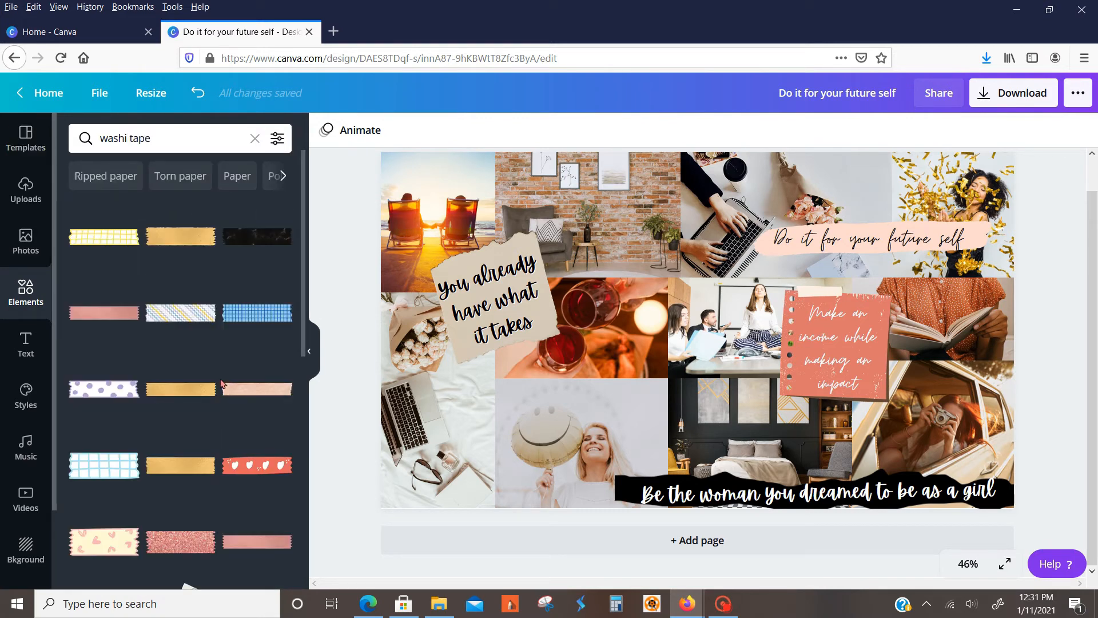
{"action": "left_click", "coordinate": [241, 393]}
Resize the peach washi tape, turn it upright, and place it at the upper edge between the armchair and laptop photos
{"action": "left_click_drag", "start_coordinate": [945, 379], "coordinate": [530, 419]}
{"action": "left_click_drag", "start_coordinate": [393, 425], "coordinate": [422, 420]}
{"action": "left_click_drag", "start_coordinate": [505, 409], "coordinate": [742, 158]}
{"action": "left_click_drag", "start_coordinate": [676, 236], "coordinate": [677, 173]}
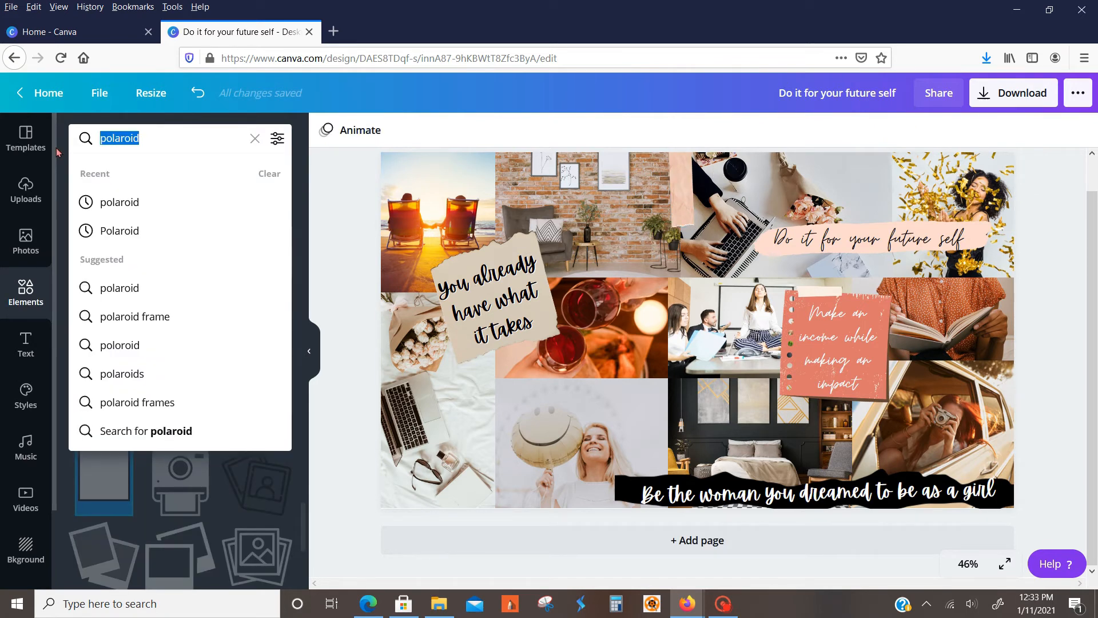
Search the elements for "collage elements" and filter the results to static graphics
{"action": "type", "text": "coll"}
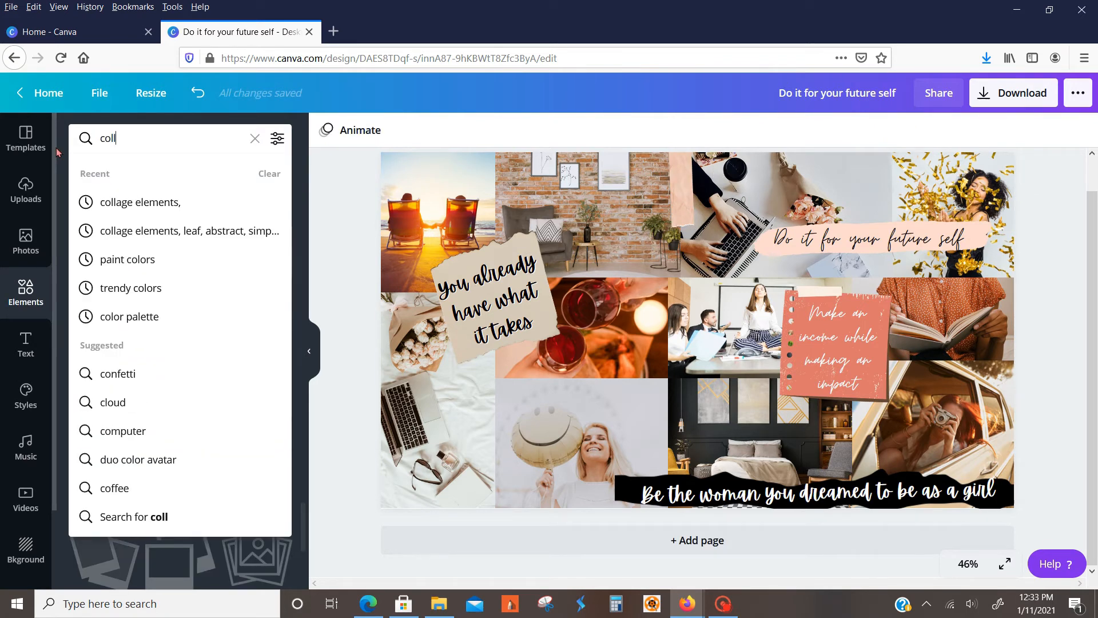
{"action": "type", "text": "age elements"}
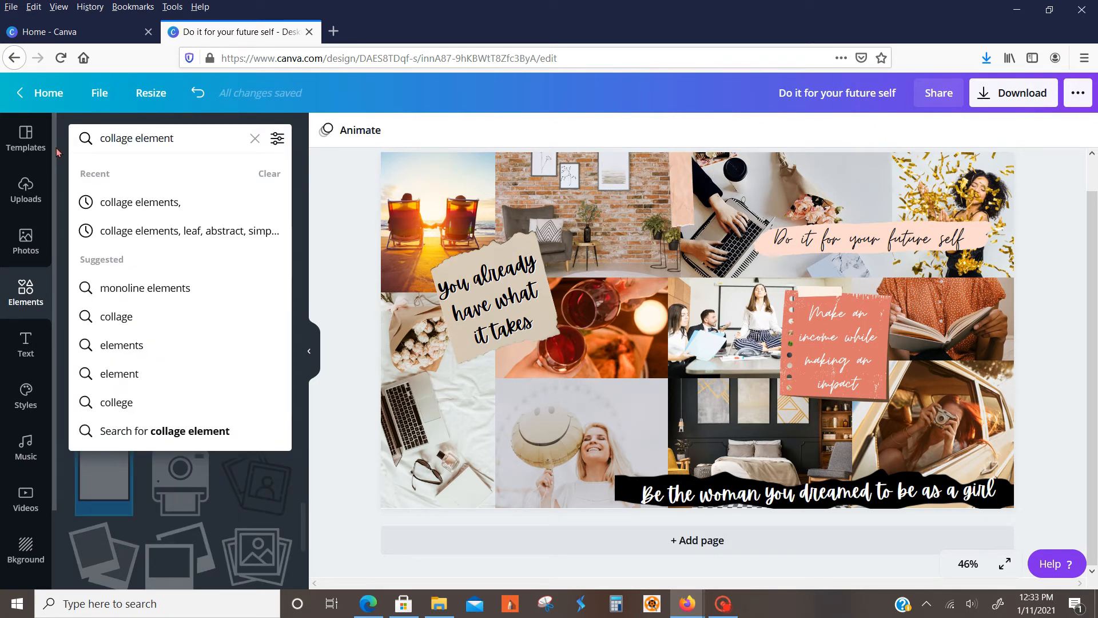
{"action": "key", "text": "Return"}
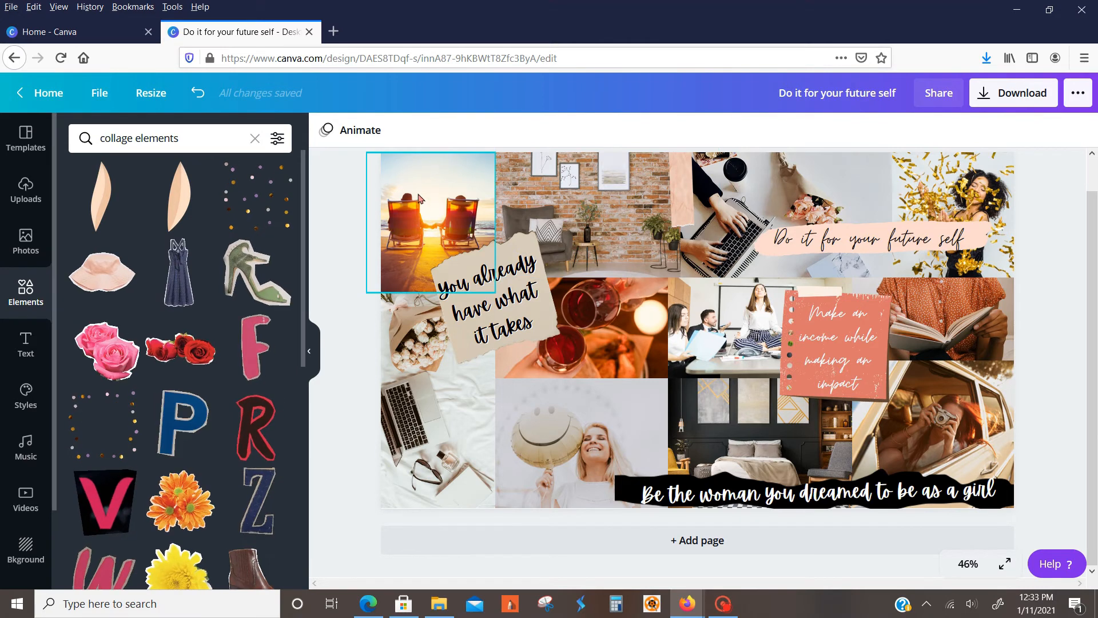
{"action": "left_click", "coordinate": [277, 138]}
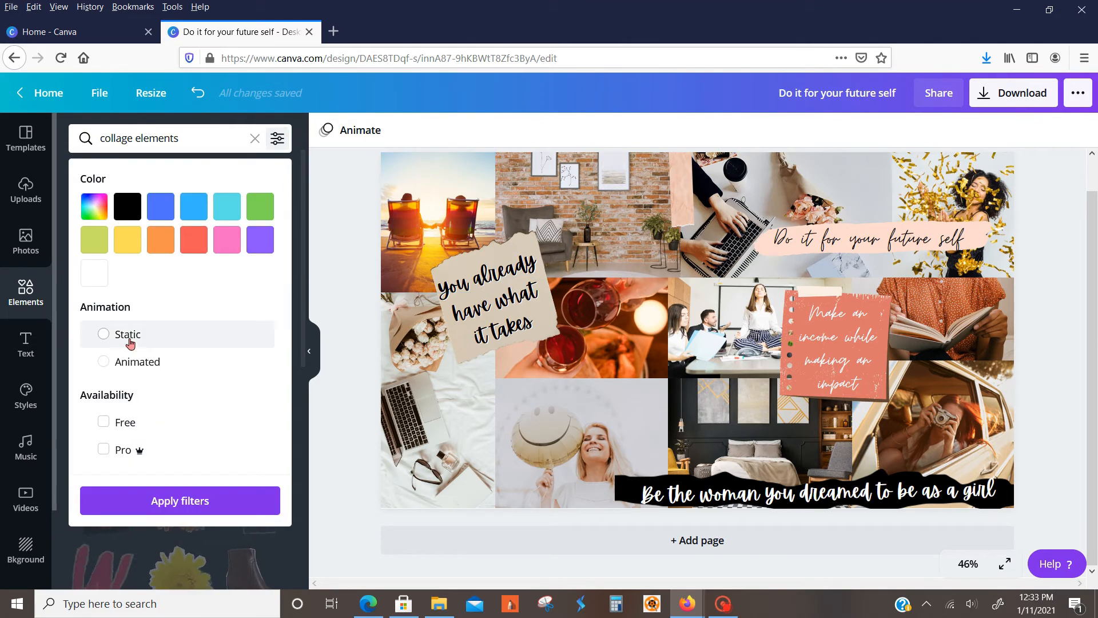
{"action": "left_click", "coordinate": [130, 339]}
{"action": "left_click", "coordinate": [189, 506]}
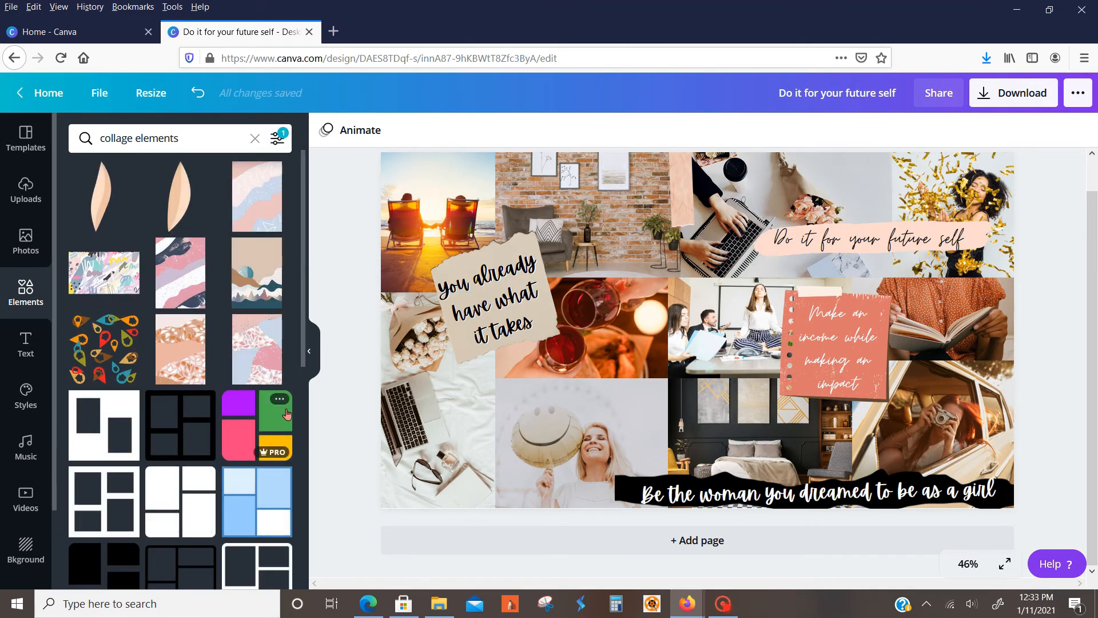
Add the brown organic loop outline and place it partly off the collage's lower-left corner, over the white bedding photo
{"action": "scroll", "coordinate": [151, 293], "scroll_direction": "down", "scroll_amount": 5}
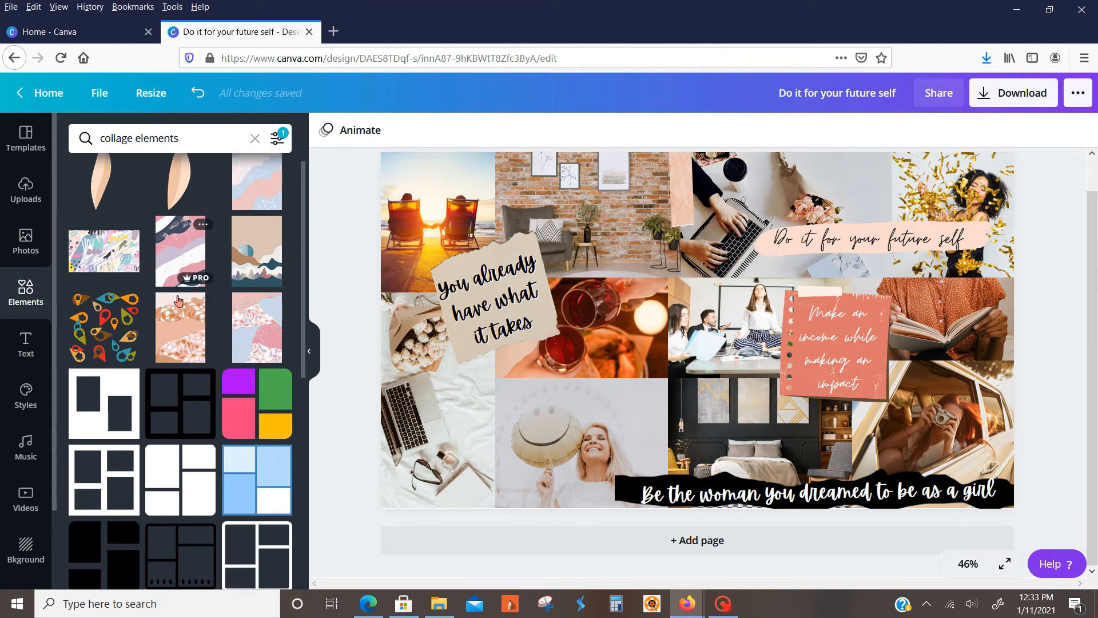
{"action": "scroll", "coordinate": [246, 418], "scroll_direction": "down", "scroll_amount": 5}
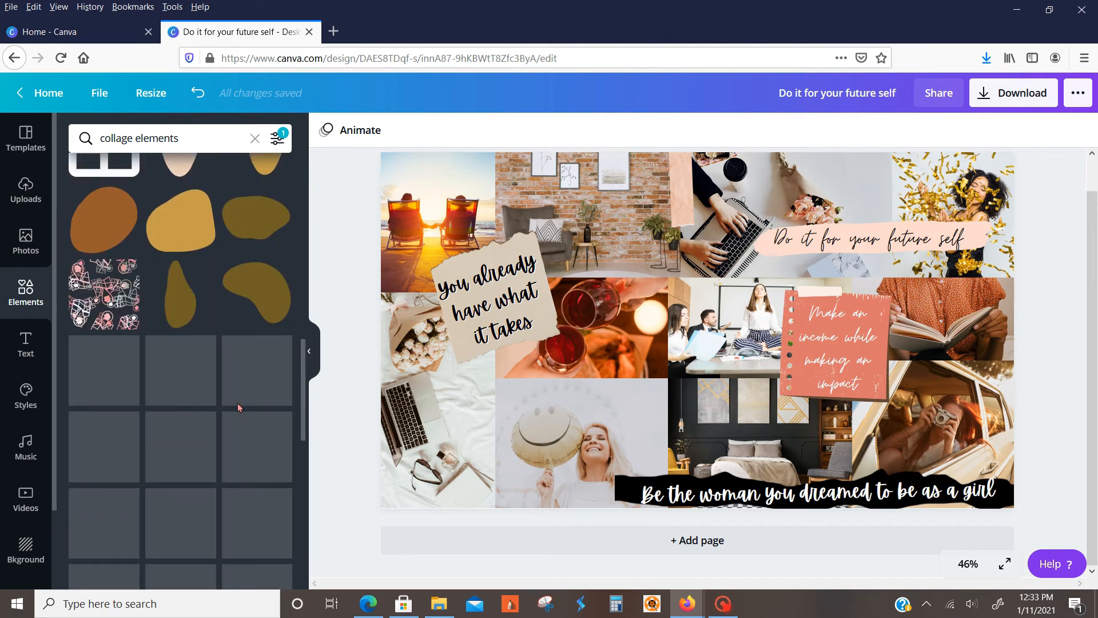
{"action": "scroll", "coordinate": [219, 419], "scroll_direction": "down", "scroll_amount": 5}
{"action": "scroll", "coordinate": [210, 326], "scroll_direction": "down", "scroll_amount": 1}
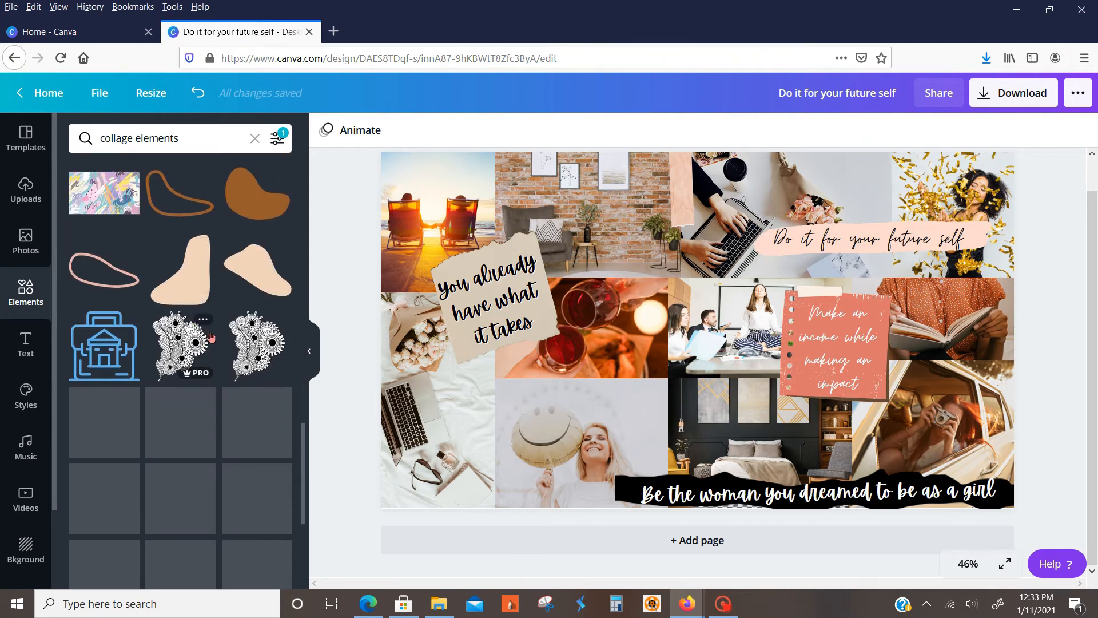
{"action": "left_click", "coordinate": [153, 194]}
{"action": "left_click_drag", "start_coordinate": [651, 413], "coordinate": [472, 517]}
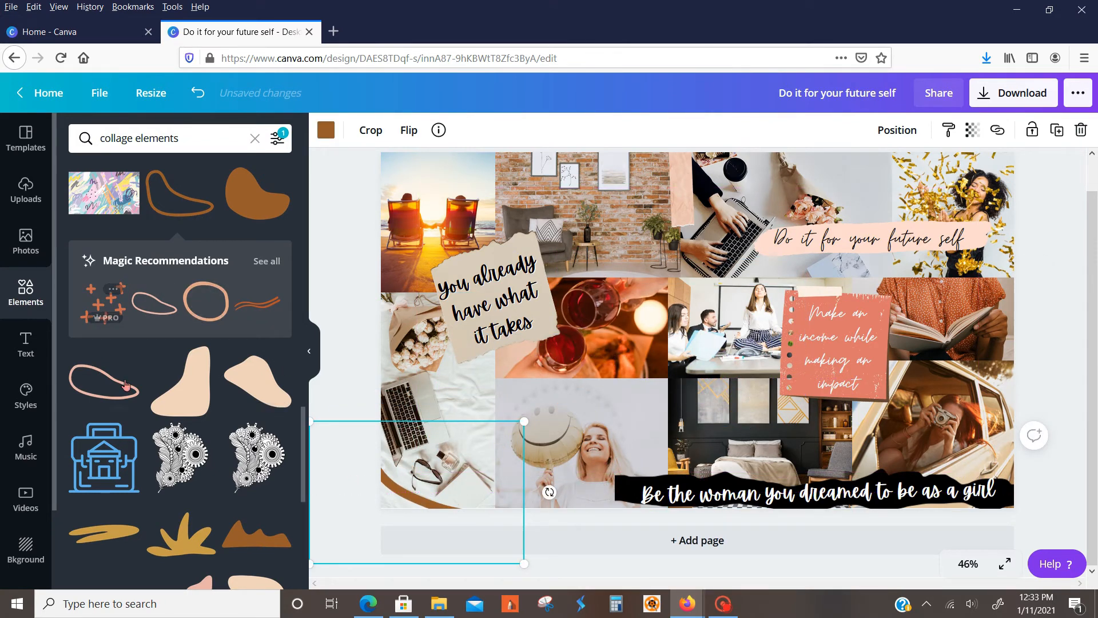
Add the wide peach blob at the collage's lower-left corner and move it backward behind the brown loop outline
{"action": "left_click", "coordinate": [257, 380]}
{"action": "left_click_drag", "start_coordinate": [689, 333], "coordinate": [412, 536]}
{"action": "left_click", "coordinate": [895, 131]}
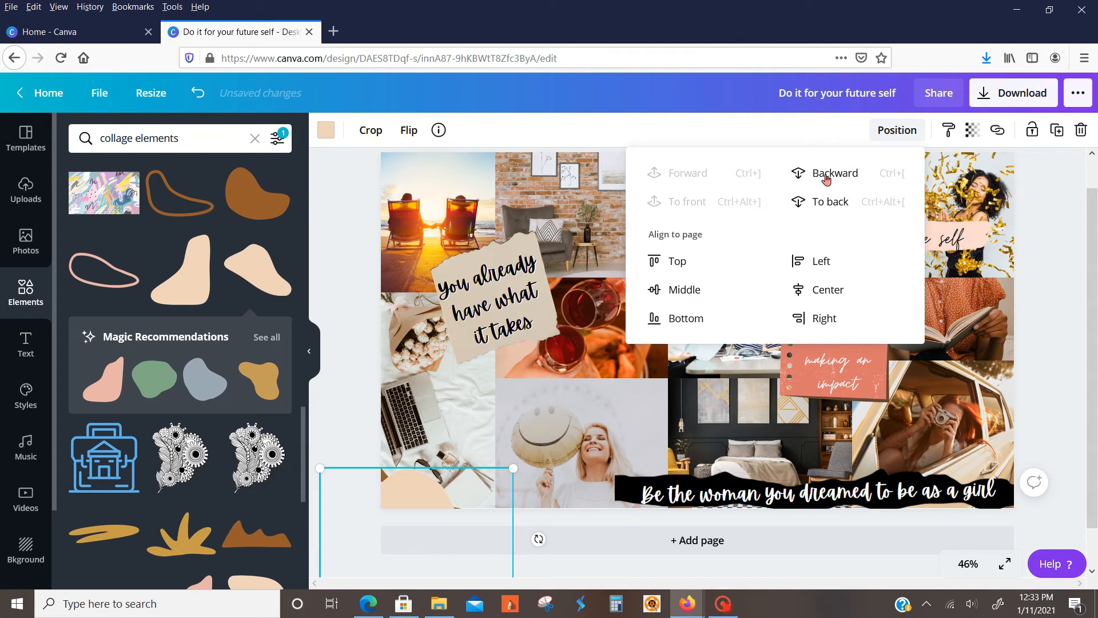
{"action": "left_click", "coordinate": [826, 178]}
{"action": "left_click", "coordinate": [343, 410]}
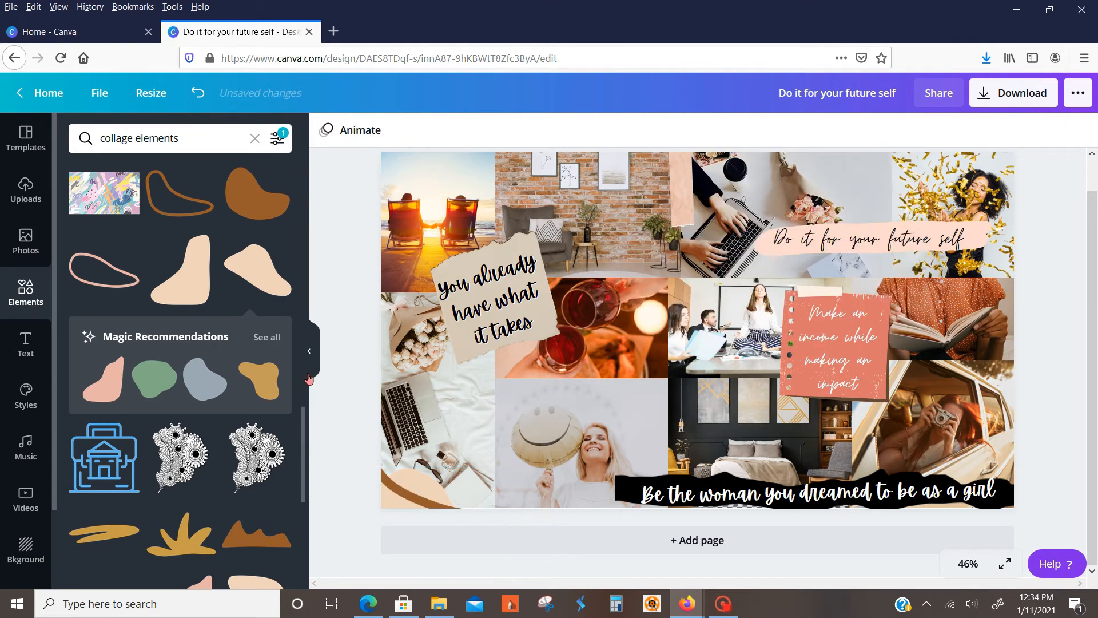
Add the cream arch partly off the lower right edge of the collage and layer it behind the black torn strip
{"action": "scroll", "coordinate": [237, 357], "scroll_direction": "down", "scroll_amount": 10}
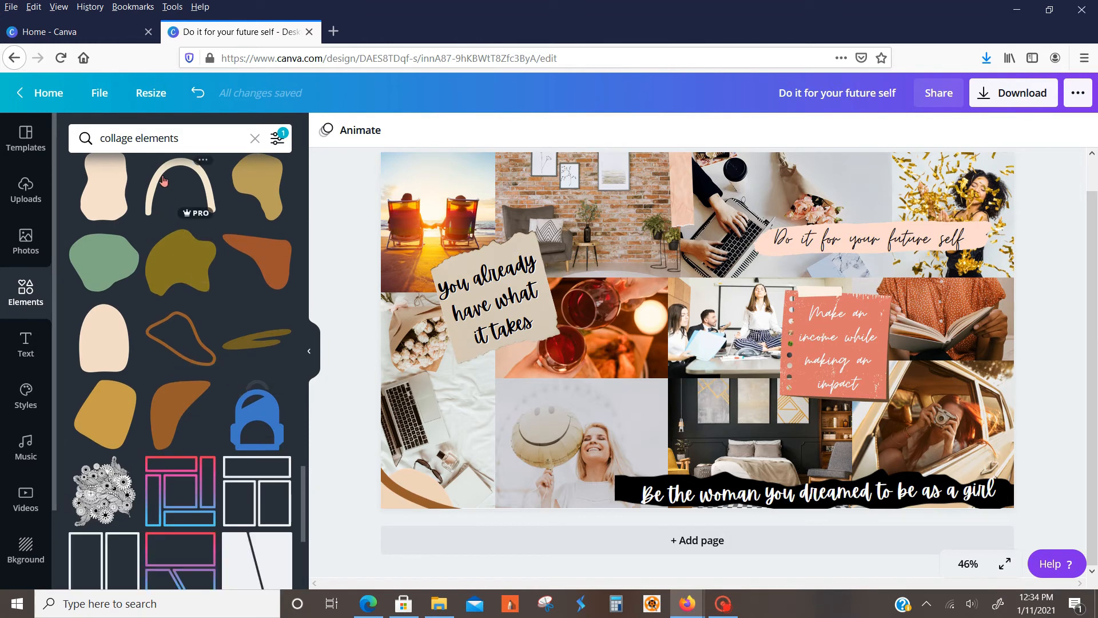
{"action": "left_click", "coordinate": [180, 184]}
{"action": "left_click_drag", "start_coordinate": [768, 297], "coordinate": [1085, 408]}
{"action": "left_click", "coordinate": [899, 137]}
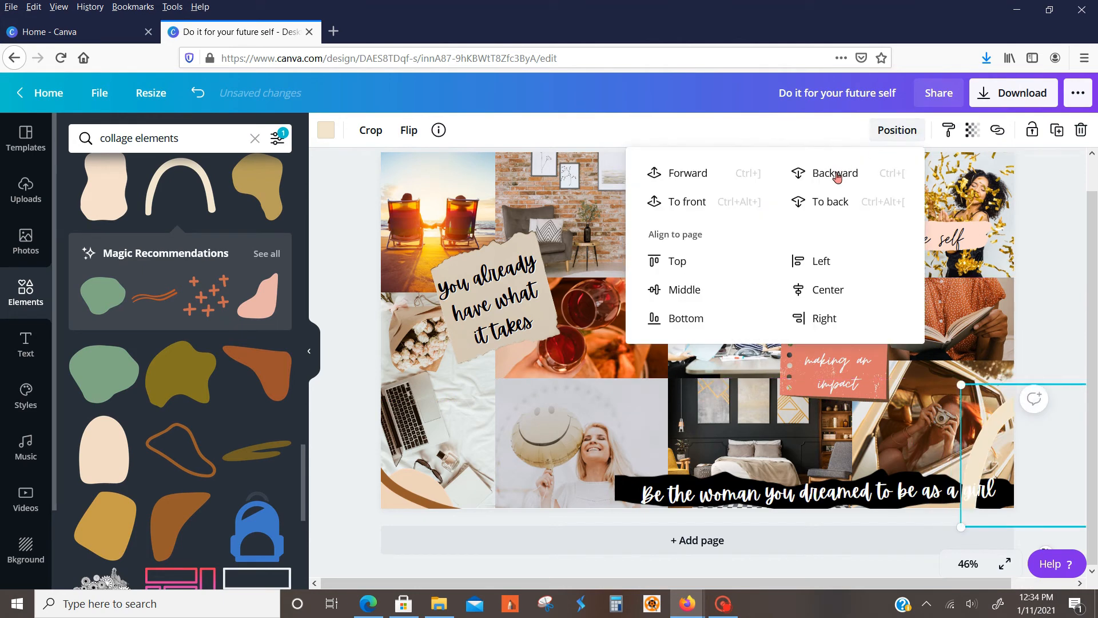
{"action": "left_click", "coordinate": [1033, 256]}
{"action": "left_click", "coordinate": [1057, 253]}
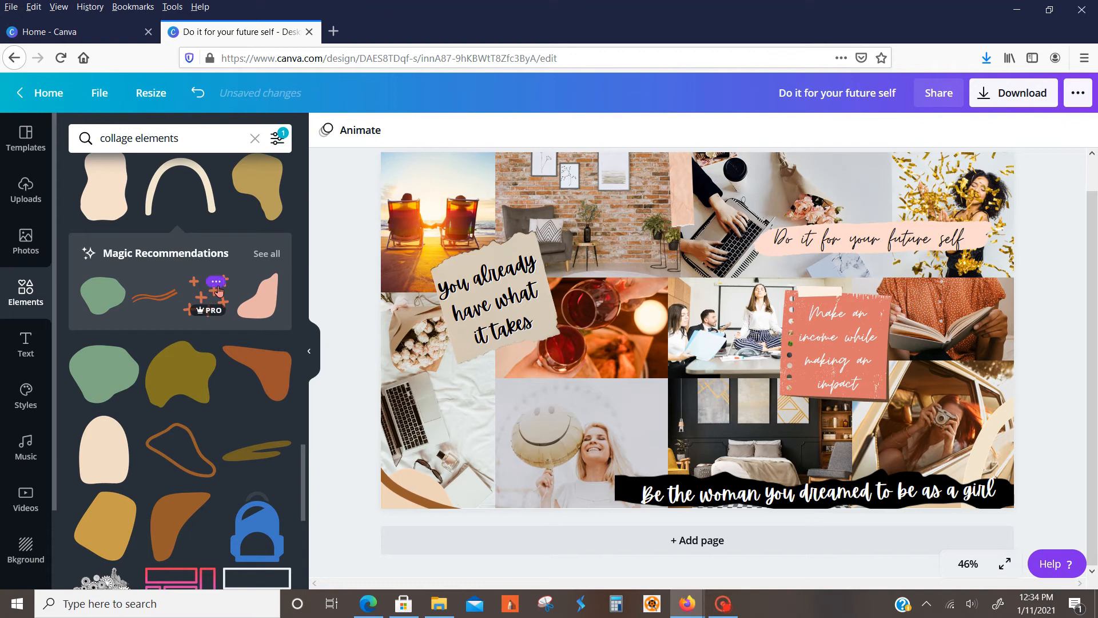
{"action": "scroll", "coordinate": [241, 277], "scroll_direction": "down", "scroll_amount": 2}
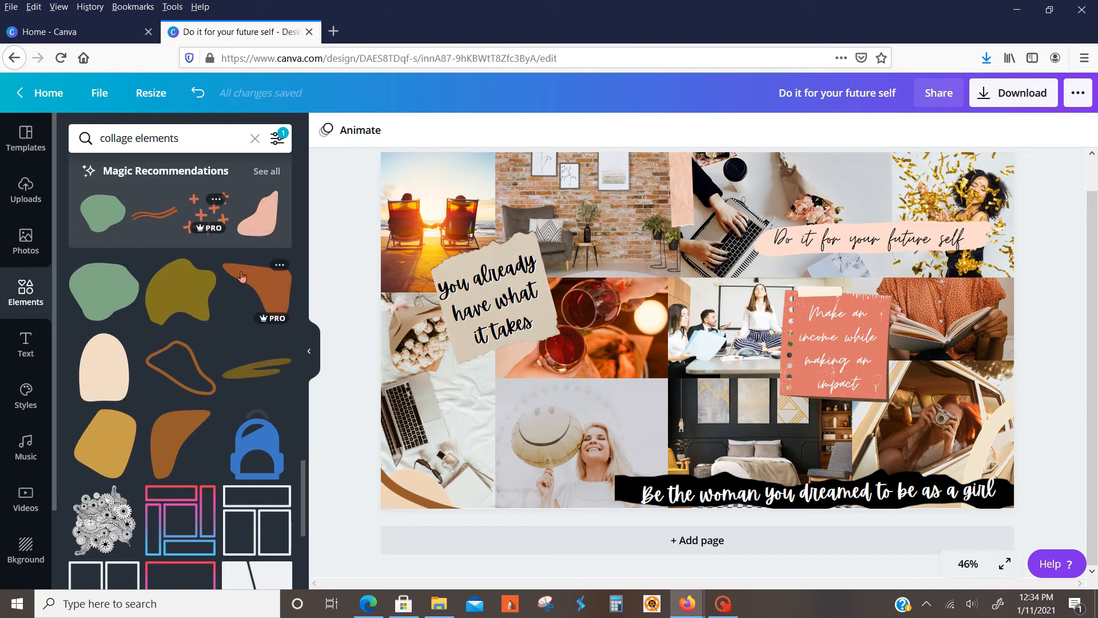
{"action": "left_click_drag", "start_coordinate": [217, 216], "coordinate": [420, 130]}
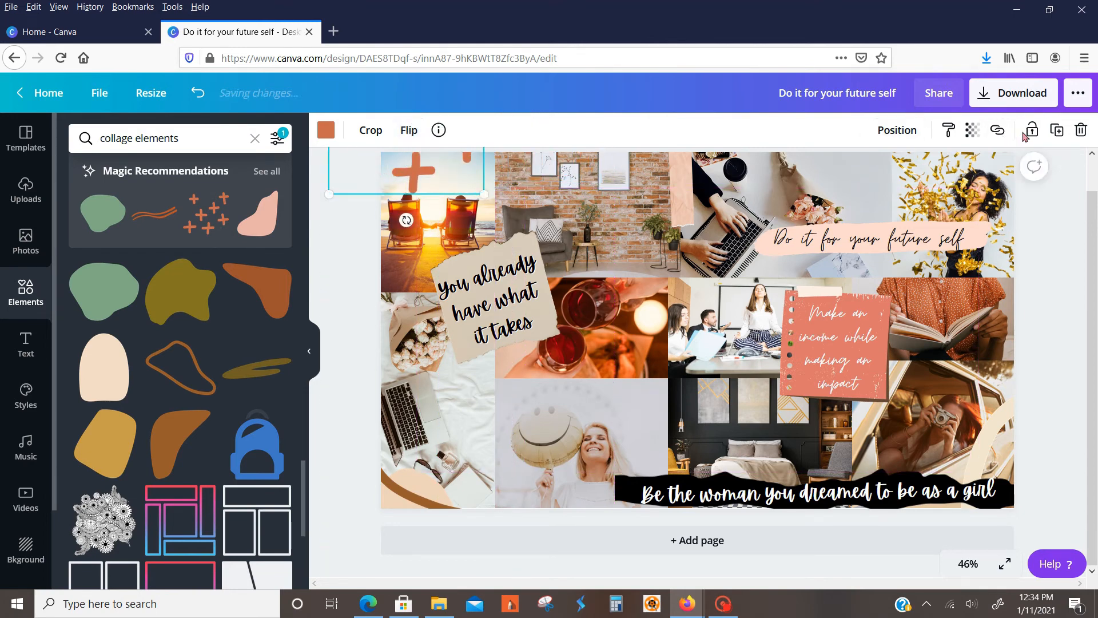
{"action": "left_click", "coordinate": [1080, 131]}
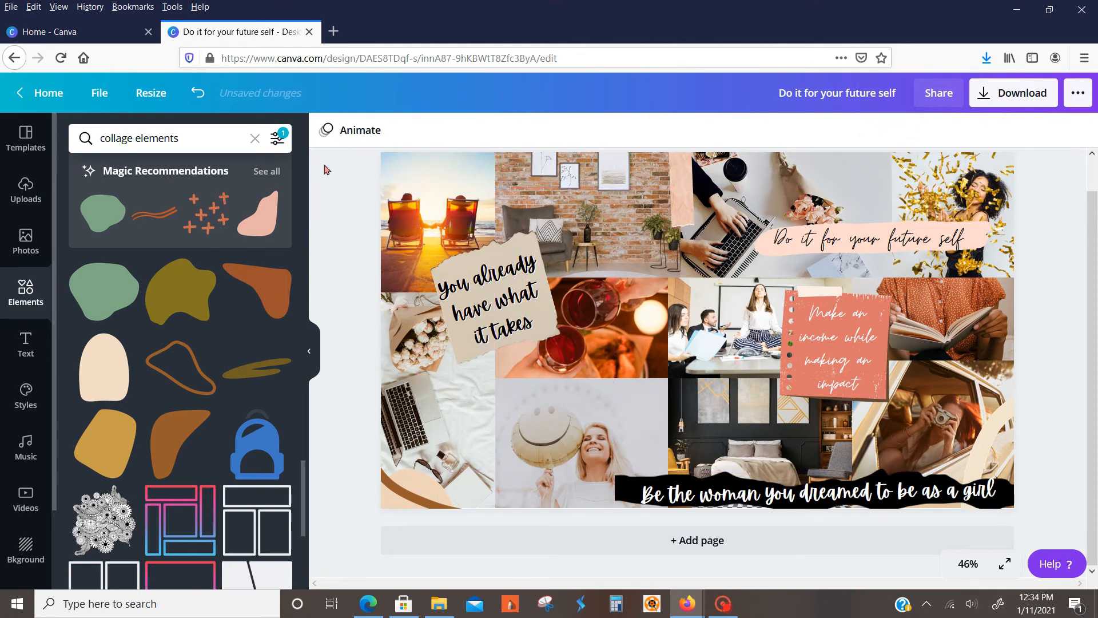
From all the arch's magic recommendations, add the orange wavy lines and place them across the collage's upper-left corner
{"action": "left_click", "coordinate": [274, 171]}
{"action": "left_click", "coordinate": [177, 291]}
{"action": "left_click_drag", "start_coordinate": [697, 335], "coordinate": [487, 153]}
{"action": "left_click_drag", "start_coordinate": [615, 187], "coordinate": [479, 173]}
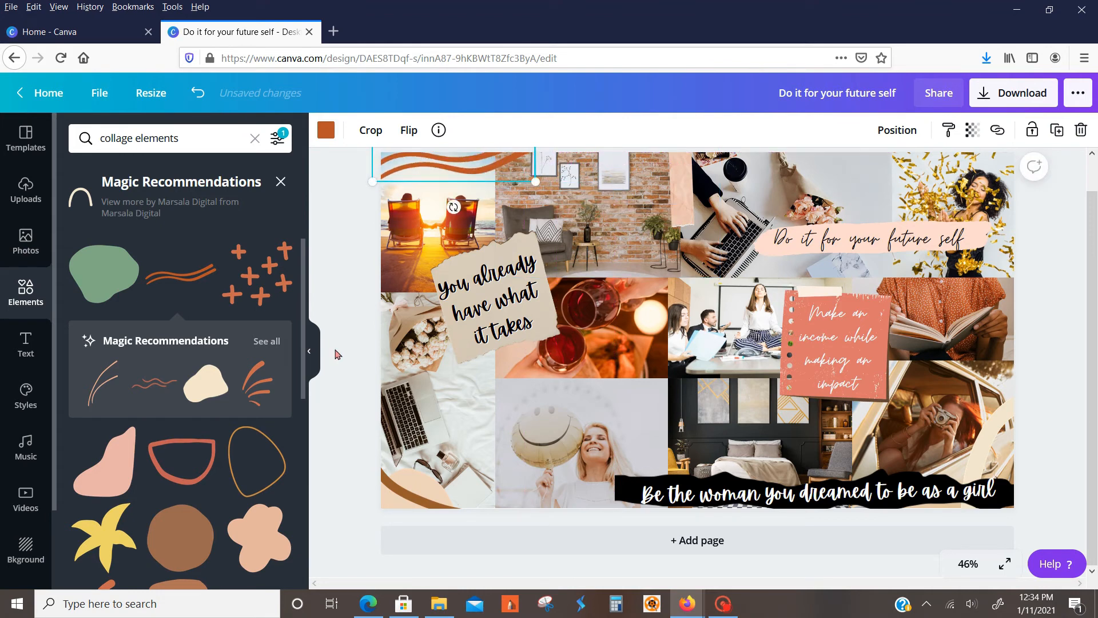
{"action": "left_click", "coordinate": [337, 369]}
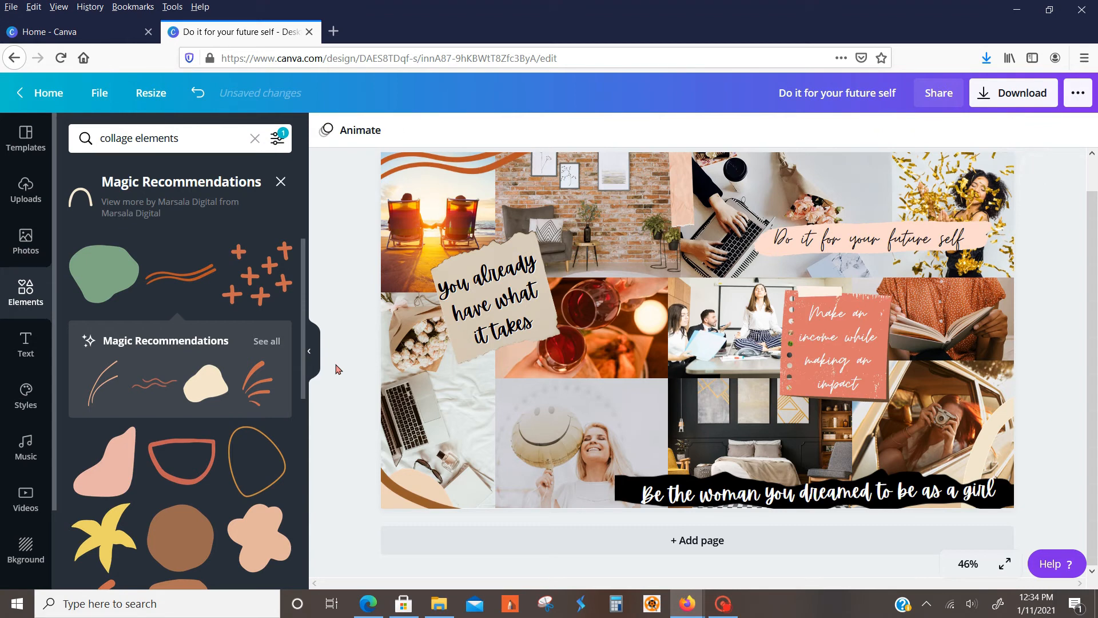
Add the peach curved lines, enlarge them at the left end of the black torn strip, and layer them behind it
{"action": "left_click", "coordinate": [98, 392]}
{"action": "left_click_drag", "start_coordinate": [744, 401], "coordinate": [766, 435]}
{"action": "left_click_drag", "start_coordinate": [719, 367], "coordinate": [665, 465]}
{"action": "left_click", "coordinate": [895, 130]}
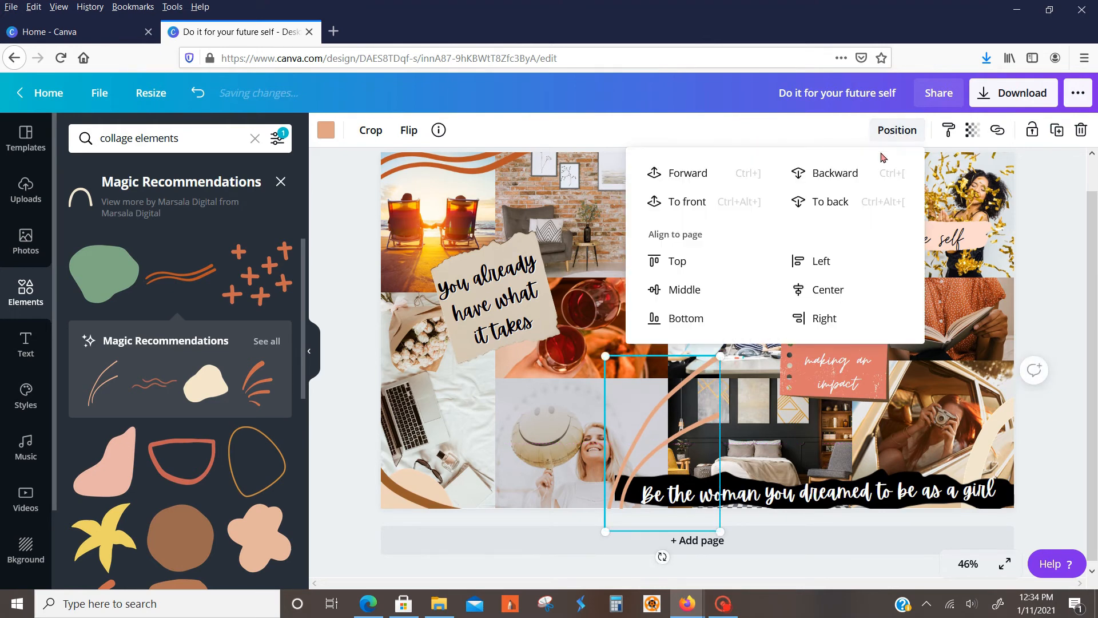
{"action": "left_click", "coordinate": [1062, 348]}
Add the scattered beige dot pattern to the collage and place it over the coral income note
{"action": "scroll", "coordinate": [259, 432], "scroll_direction": "down", "scroll_amount": 5}
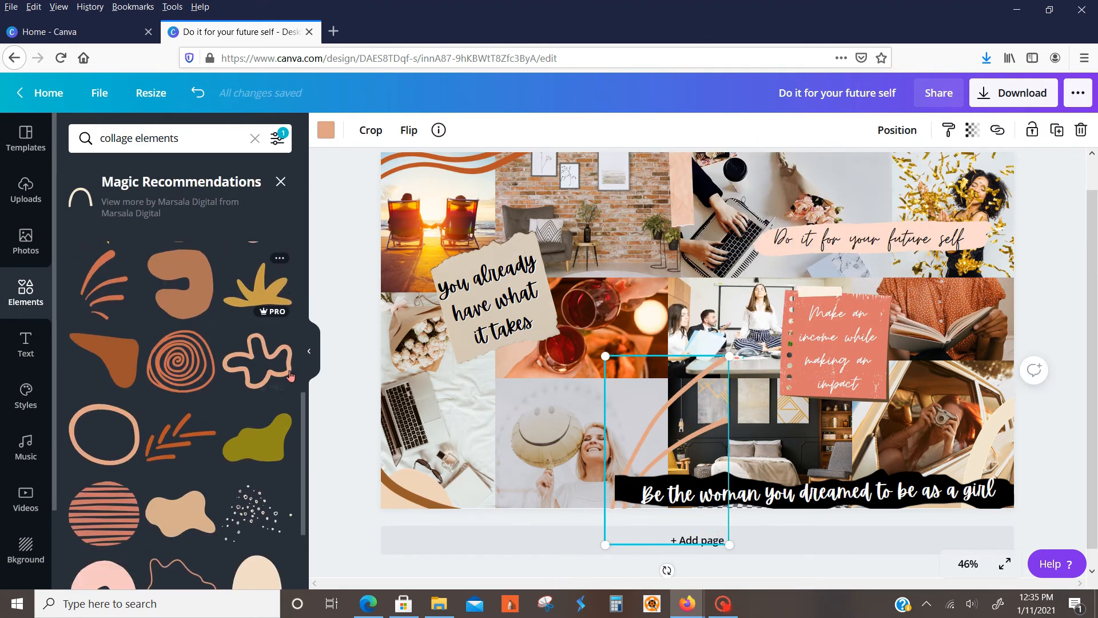
{"action": "left_click", "coordinate": [253, 437]}
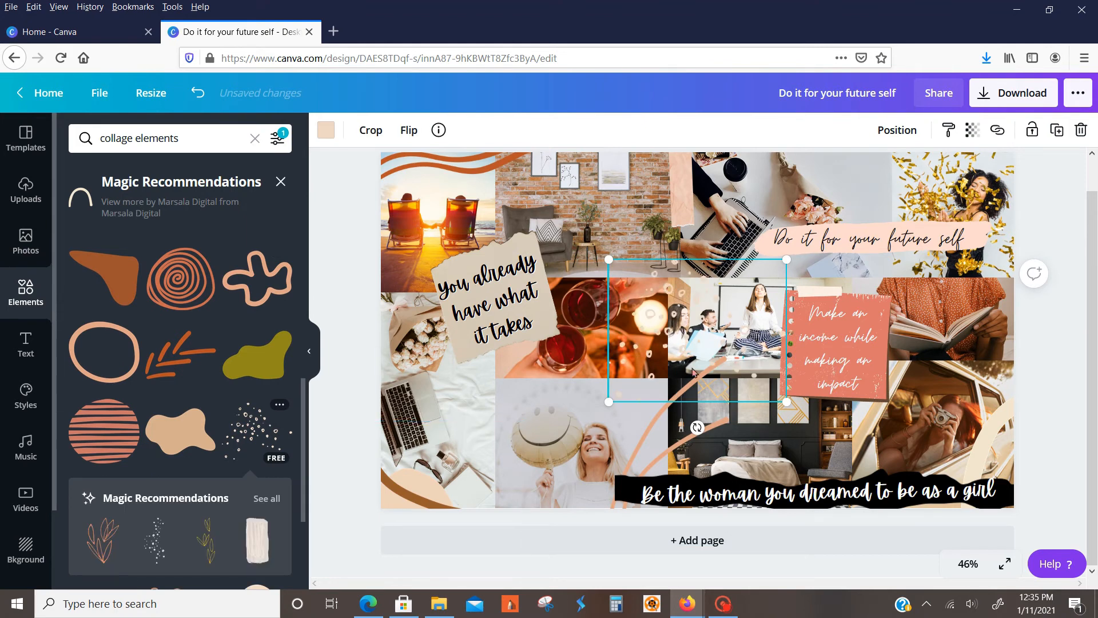
{"action": "left_click_drag", "start_coordinate": [778, 399], "coordinate": [586, 360]}
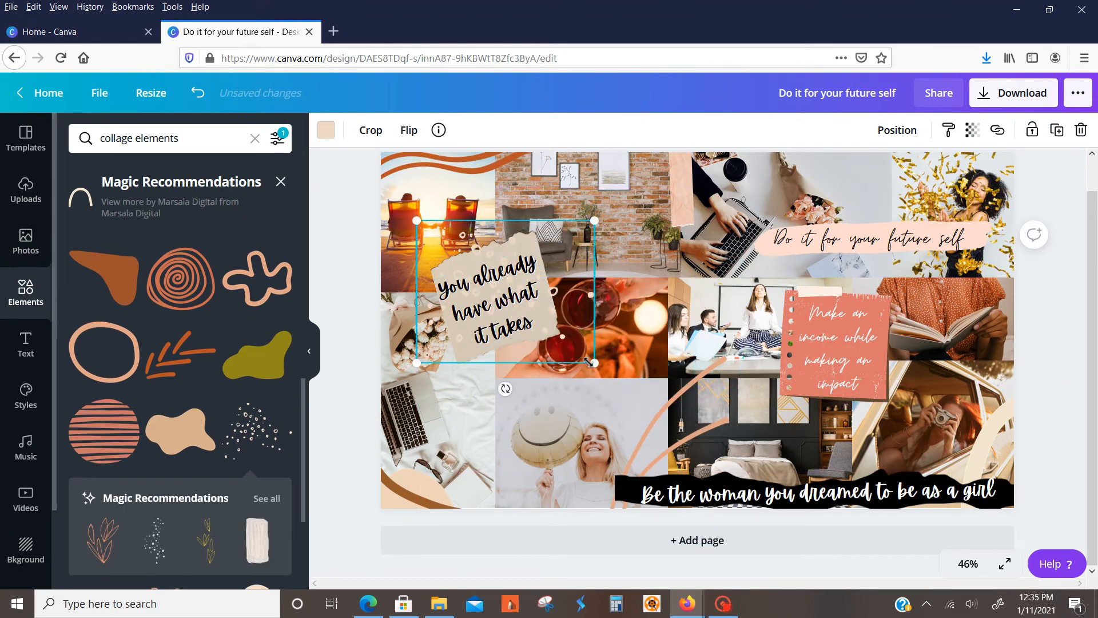
{"action": "left_click_drag", "start_coordinate": [570, 289], "coordinate": [937, 316]}
Layer the beige dot pattern behind the coral note, then shrink it slightly and center it around the note
{"action": "left_click", "coordinate": [895, 130]}
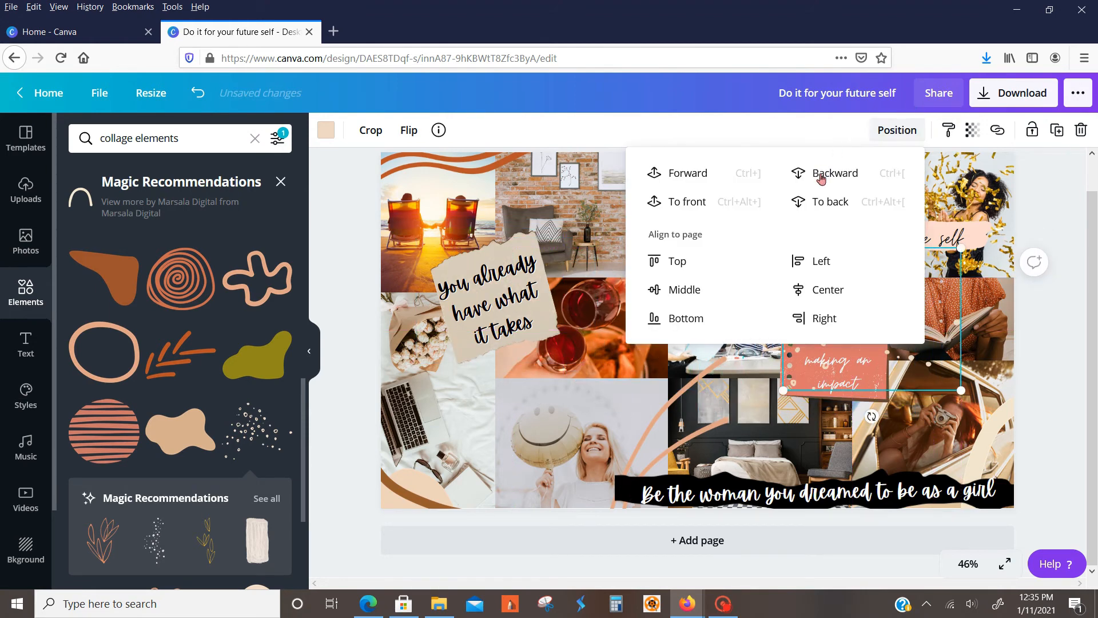
{"action": "left_click", "coordinate": [1048, 352]}
{"action": "left_click_drag", "start_coordinate": [952, 327], "coordinate": [933, 337]}
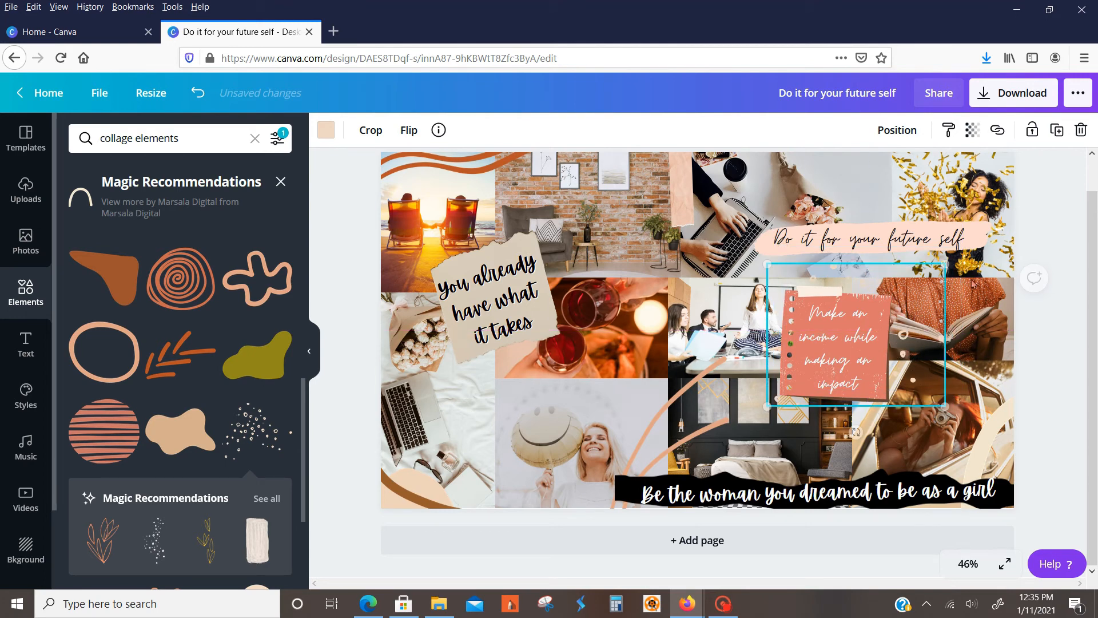
{"action": "left_click_drag", "start_coordinate": [944, 265], "coordinate": [934, 264]}
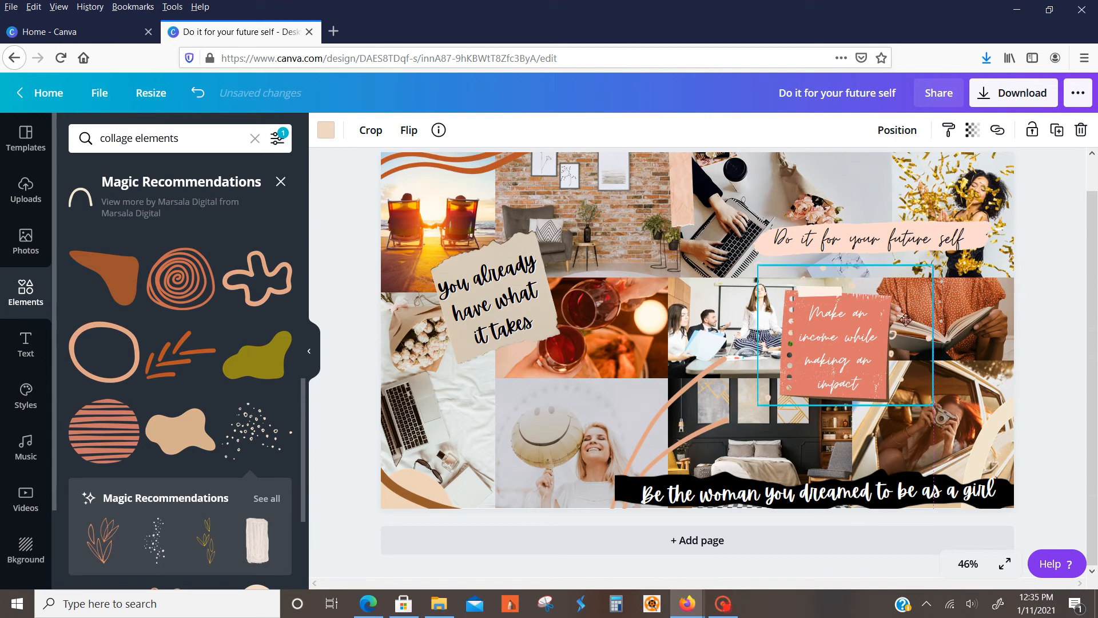
From all the dot pattern's magic recommendations, add the pink dot pattern and place it over the beige torn-paper quote
{"action": "left_click", "coordinate": [262, 502]}
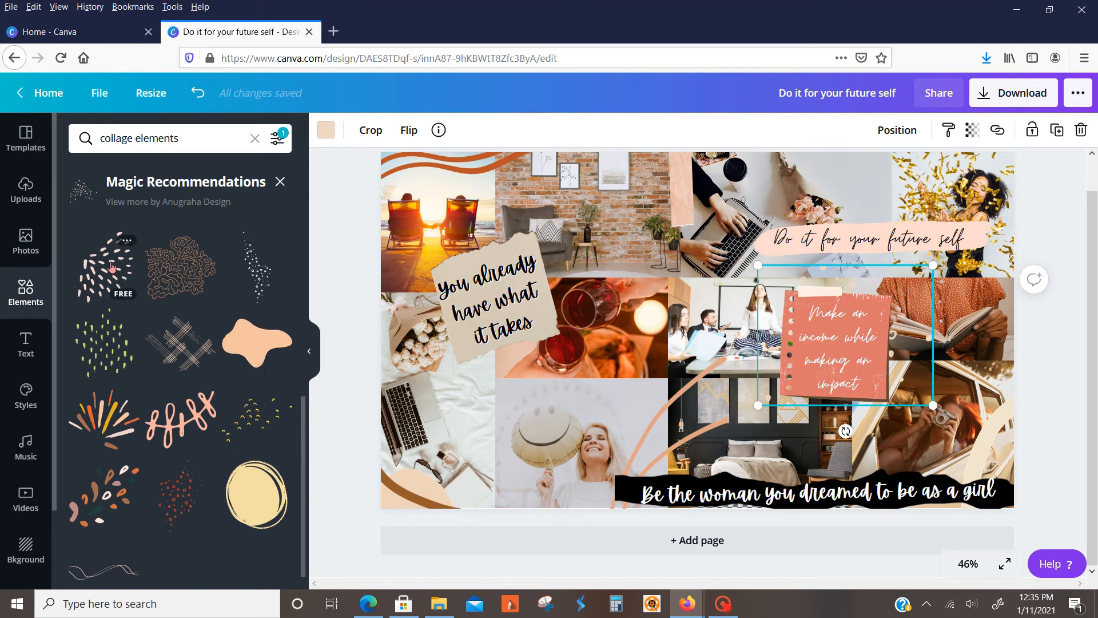
{"action": "scroll", "coordinate": [166, 297], "scroll_direction": "up", "scroll_amount": 5}
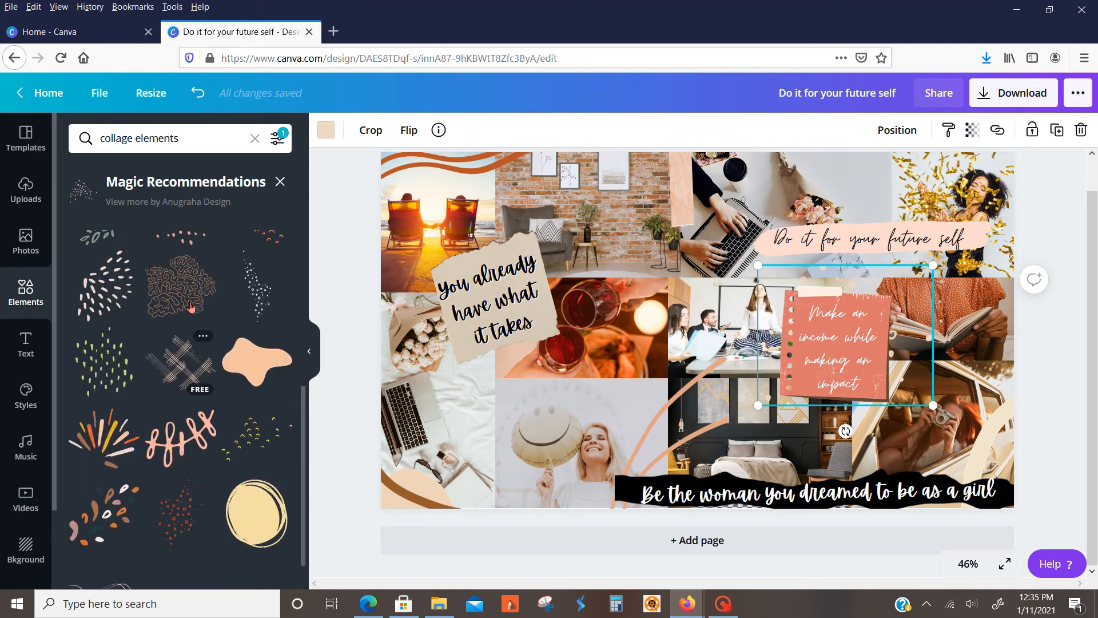
{"action": "left_click", "coordinate": [181, 401]}
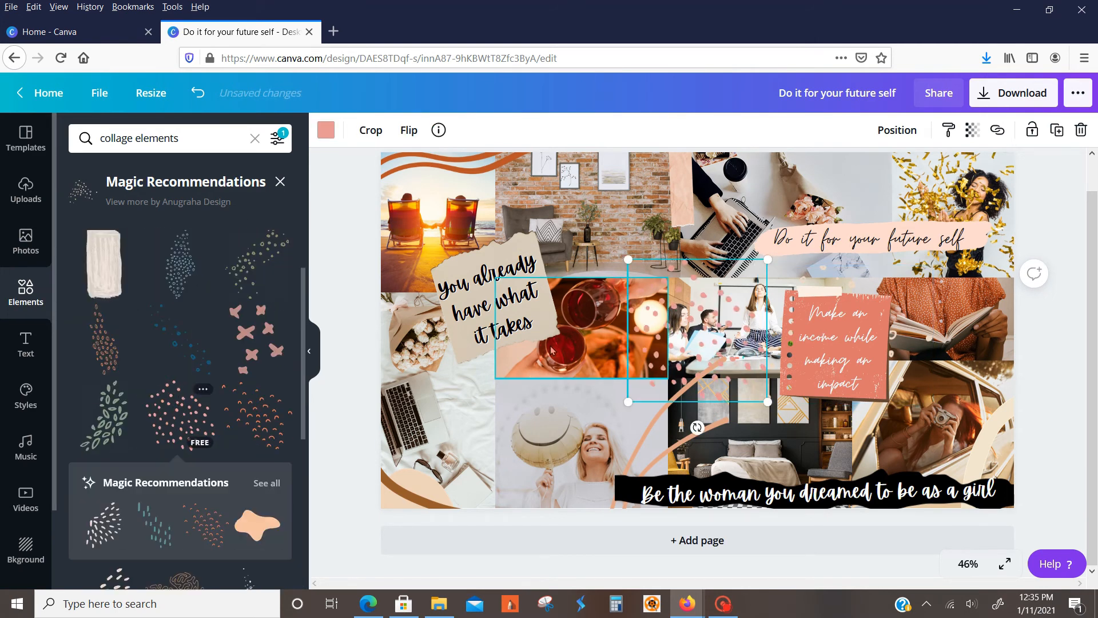
{"action": "left_click_drag", "start_coordinate": [558, 448], "coordinate": [461, 292]}
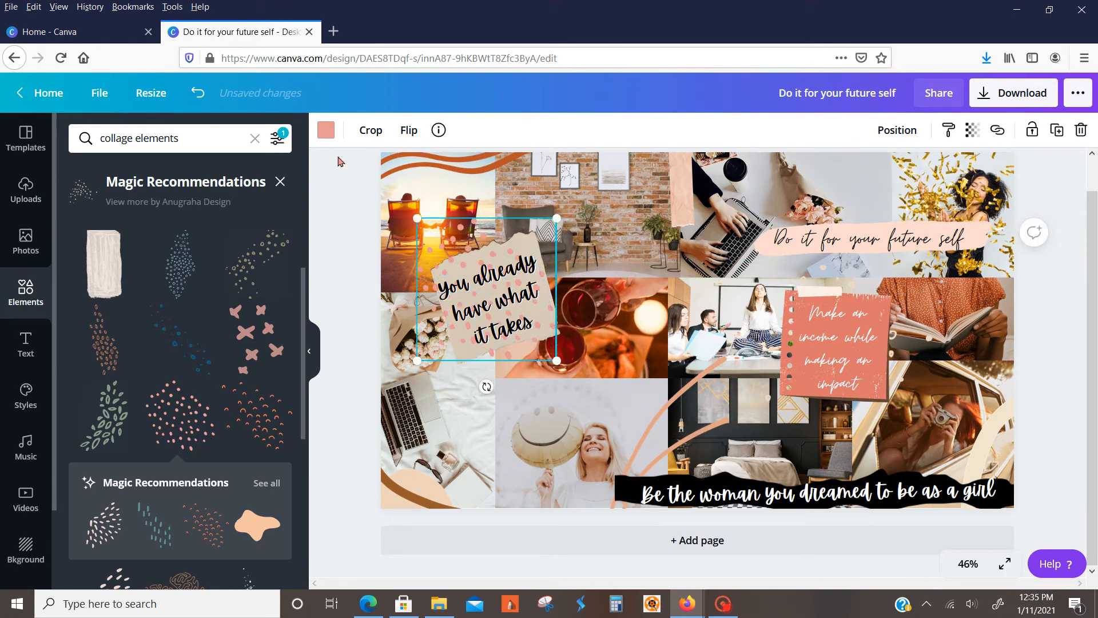
Recolor the pink dot pattern to the custom muted rose #B27471
{"action": "left_click", "coordinate": [326, 132]}
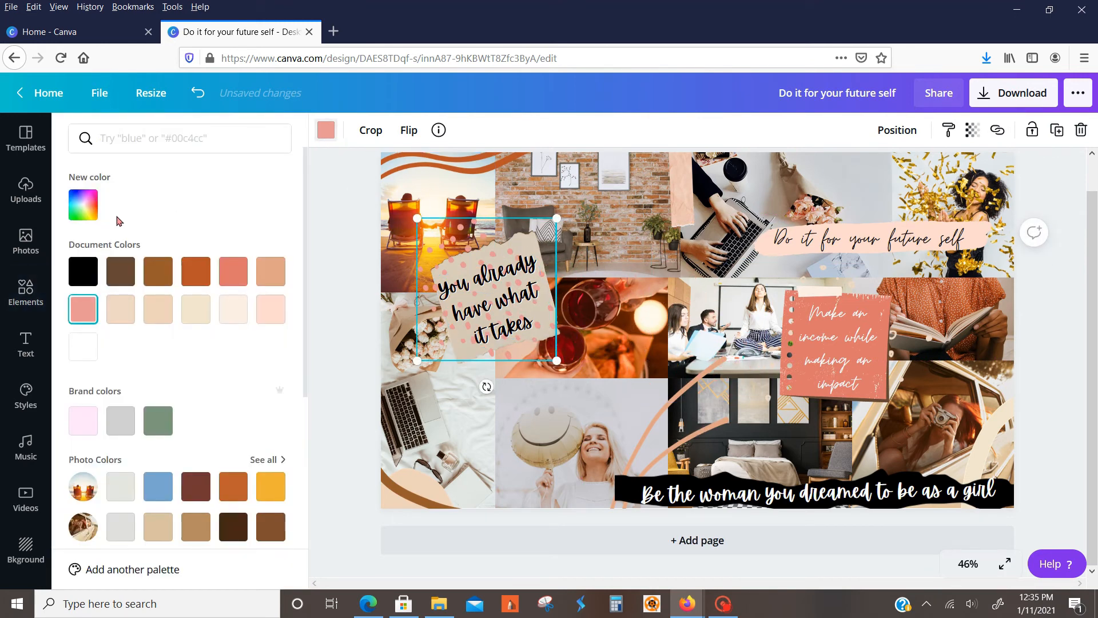
{"action": "left_click", "coordinate": [87, 205]}
{"action": "left_click", "coordinate": [127, 259]}
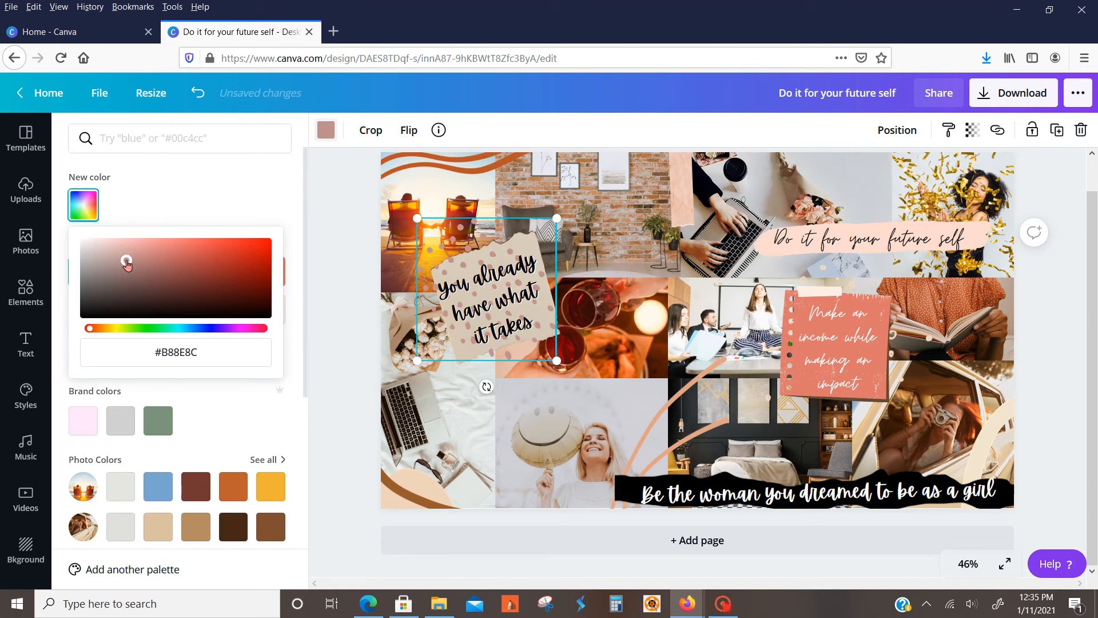
{"action": "left_click", "coordinate": [150, 264]}
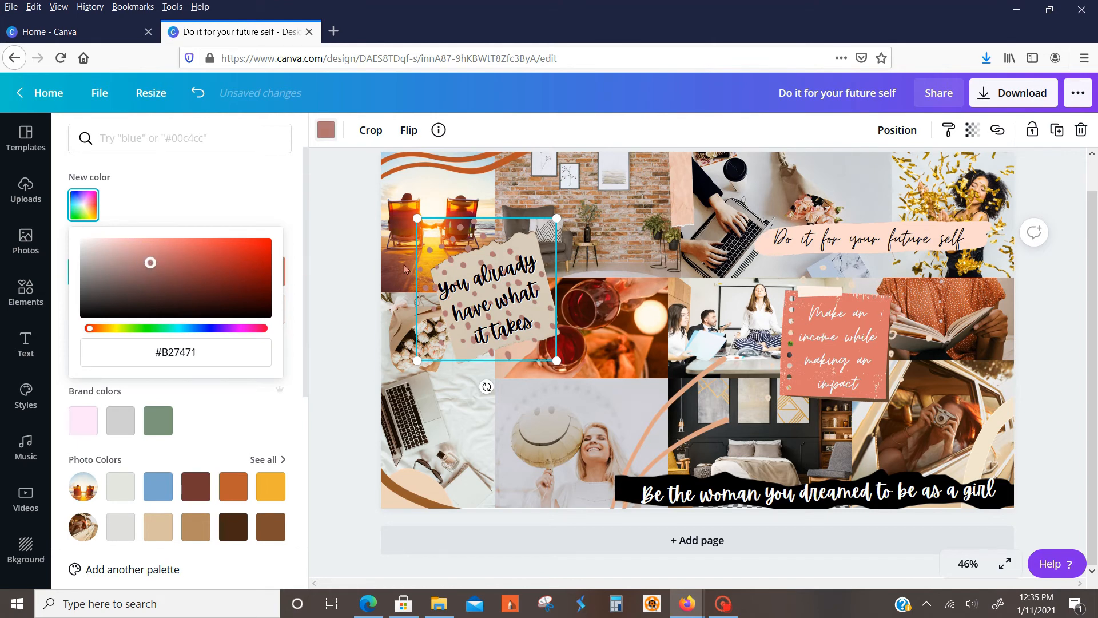
Layer the muted rose dot pattern behind the beige torn-paper quote and shift it slightly down and right
{"action": "left_click", "coordinate": [895, 130]}
{"action": "left_click", "coordinate": [825, 202]}
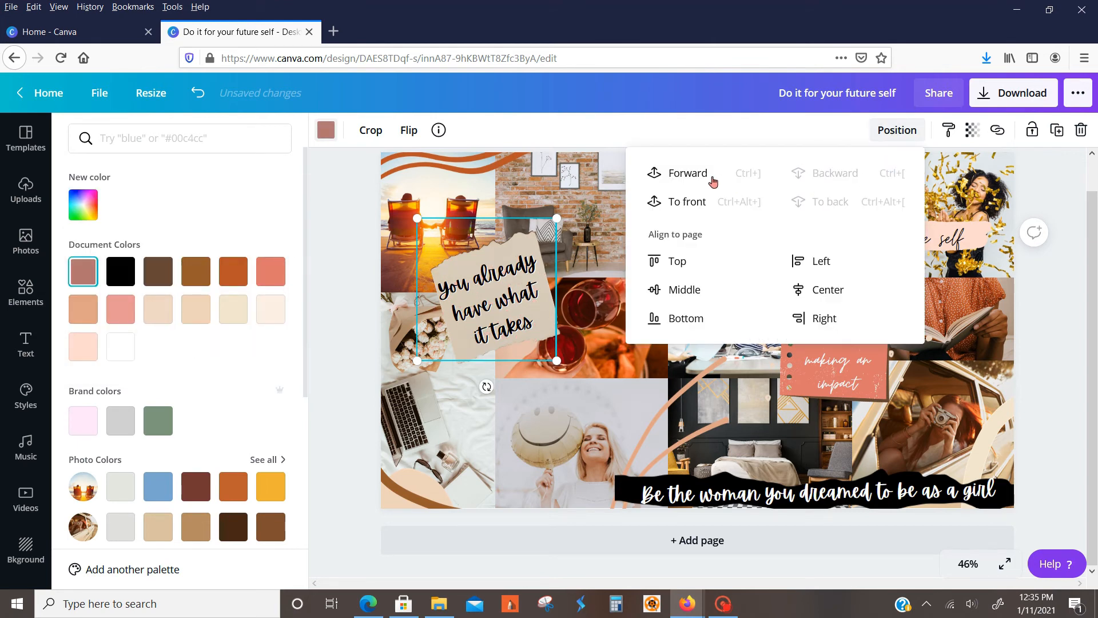
{"action": "left_click_drag", "start_coordinate": [458, 230], "coordinate": [464, 231]}
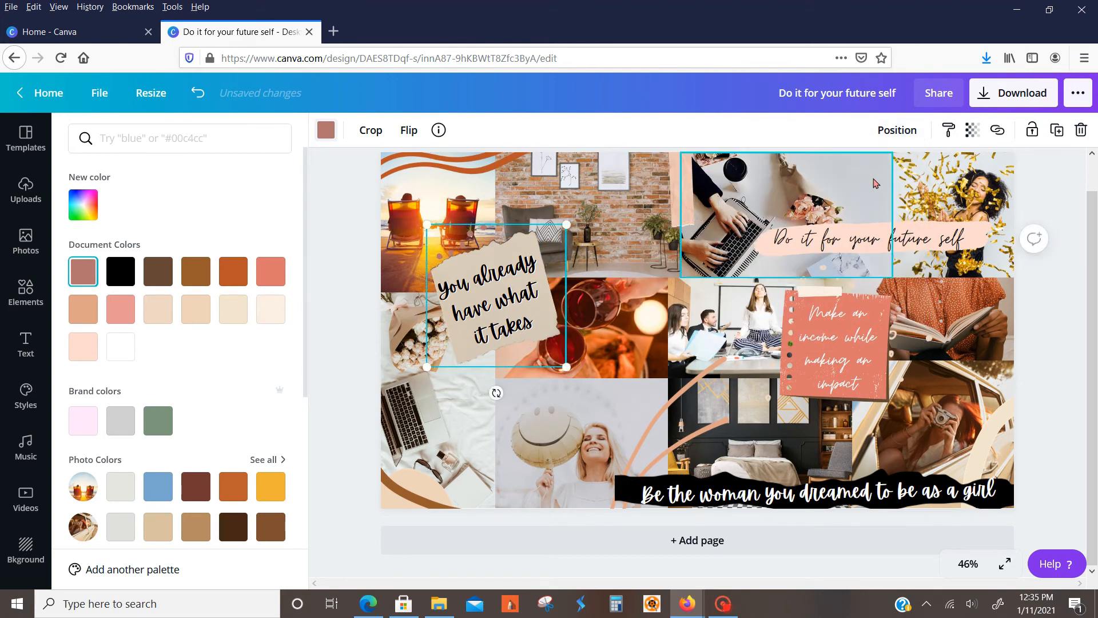
{"action": "left_click", "coordinate": [896, 133]}
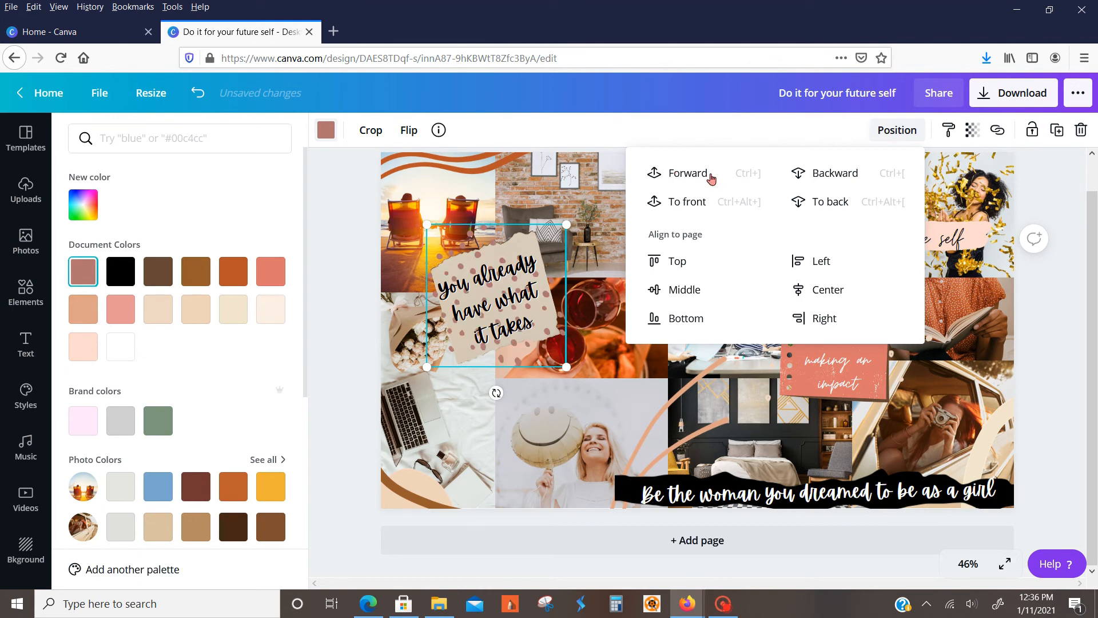
{"action": "left_click", "coordinate": [362, 326]}
Add the handwritten "be yourself" graphic from the typography results and recolor it the document's burnt orange
{"action": "scroll", "coordinate": [210, 281], "scroll_direction": "down", "scroll_amount": 2}
{"action": "scroll", "coordinate": [210, 279], "scroll_direction": "down", "scroll_amount": 1}
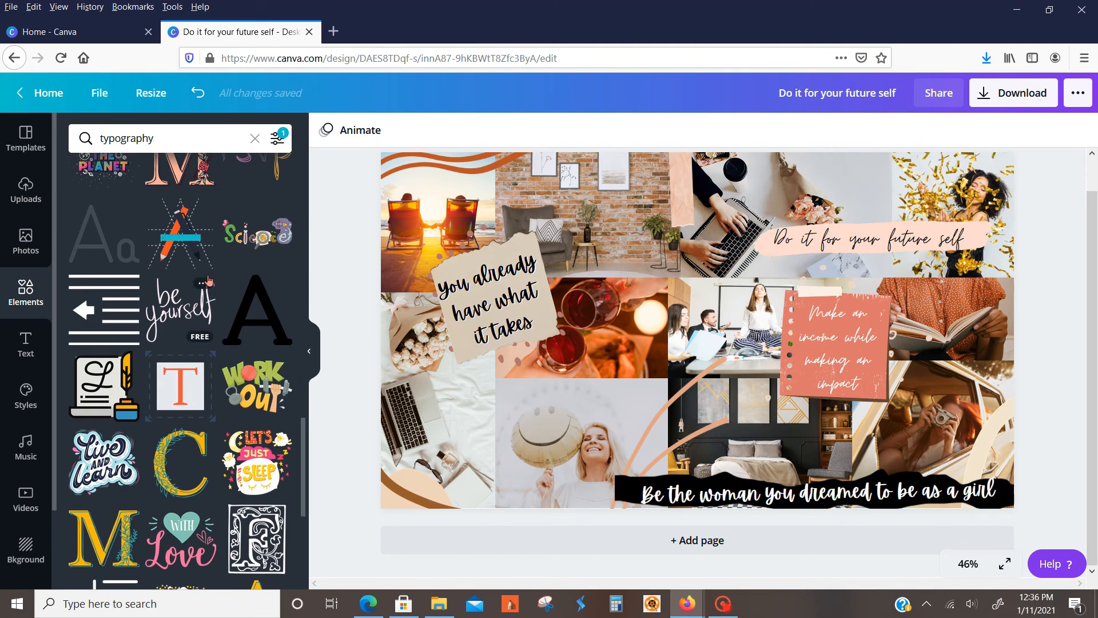
{"action": "scroll", "coordinate": [211, 286], "scroll_direction": "down", "scroll_amount": 3}
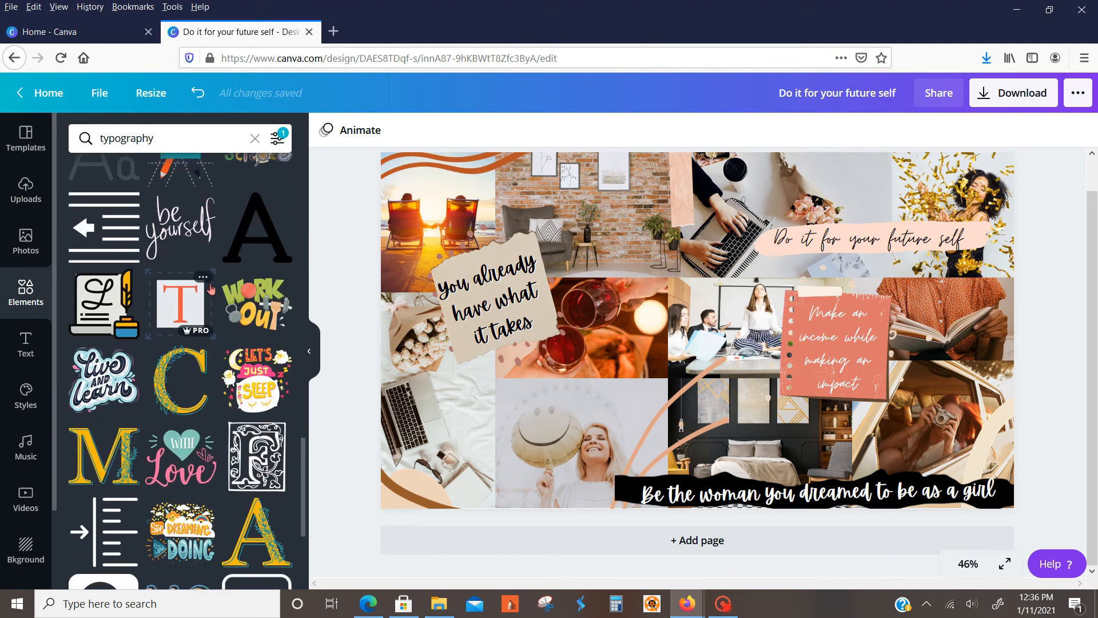
{"action": "scroll", "coordinate": [210, 289], "scroll_direction": "up", "scroll_amount": 2}
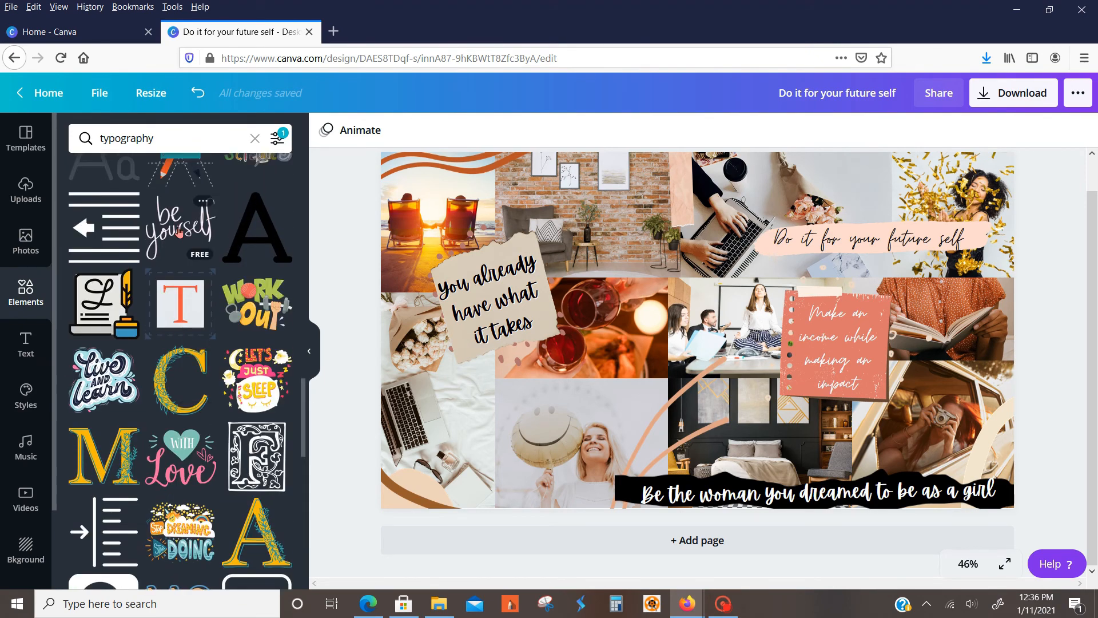
{"action": "left_click", "coordinate": [179, 231]}
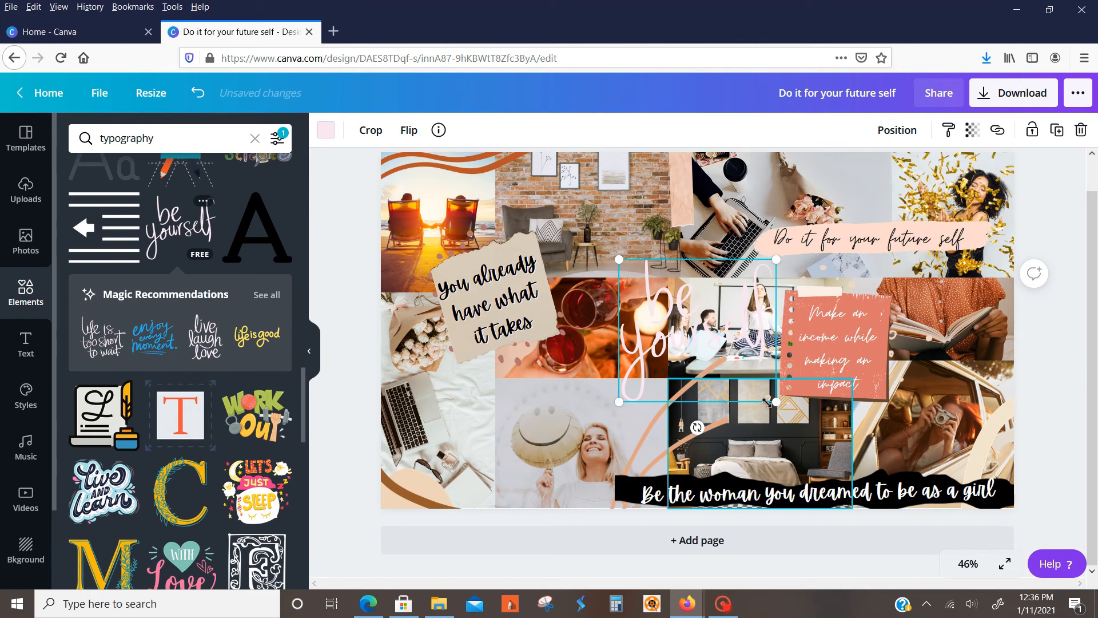
{"action": "left_click", "coordinate": [326, 130]}
{"action": "left_click", "coordinate": [234, 272]}
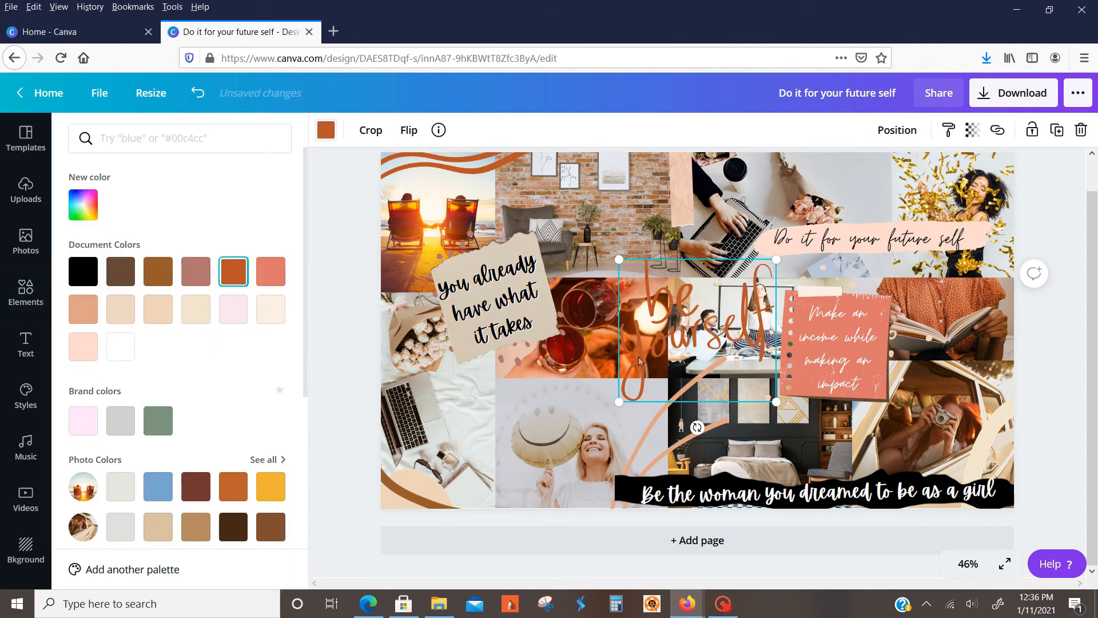
Shrink and tilt the "be yourself" graphic and place it over the lower-left corner of the smiley balloon photo
{"action": "left_click_drag", "start_coordinate": [776, 401], "coordinate": [503, 480]}
{"action": "left_click_drag", "start_coordinate": [528, 416], "coordinate": [531, 460]}
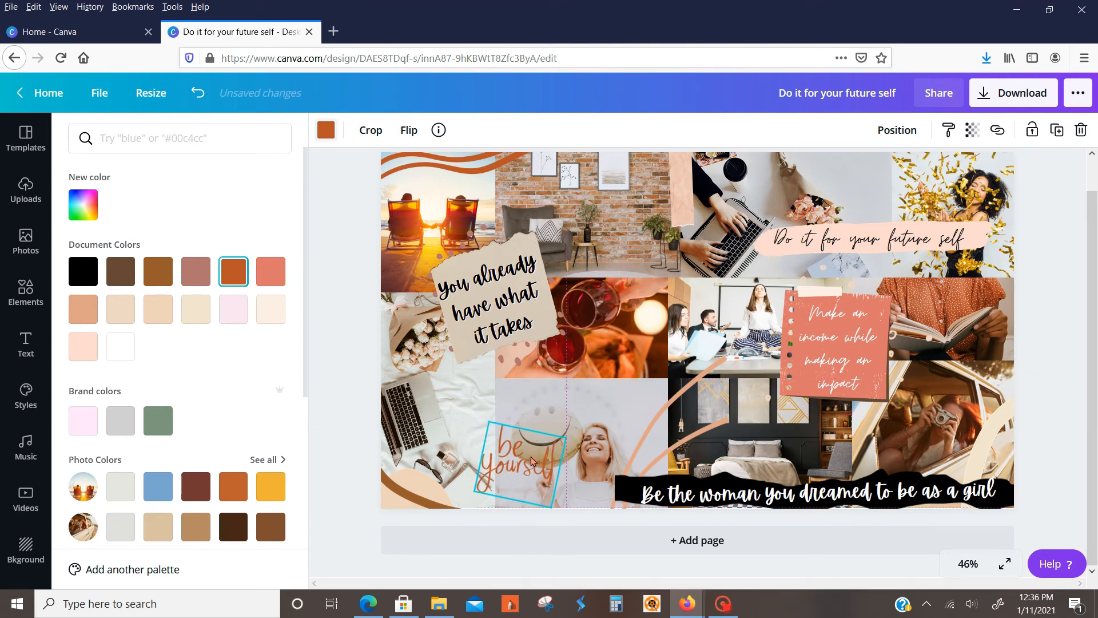
{"action": "left_click", "coordinate": [346, 182]}
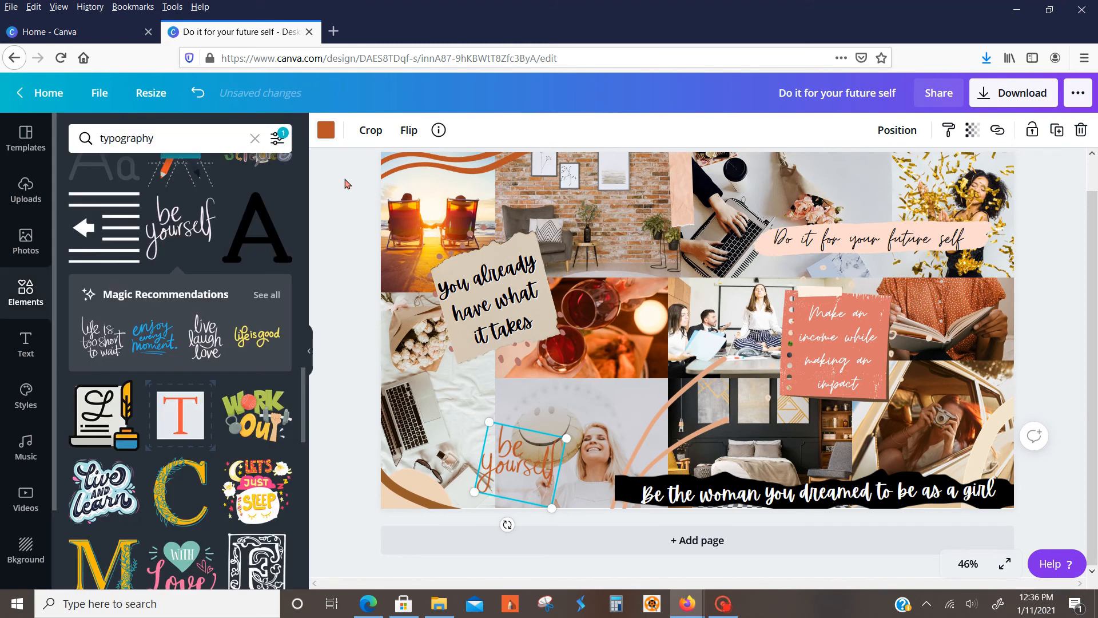
{"action": "mouse_move", "coordinate": [537, 480]}
{"action": "left_mouse_down"}
{"action": "mouse_move", "coordinate": [526, 489]}
{"action": "mouse_move", "coordinate": [536, 477]}
{"action": "left_mouse_up"}
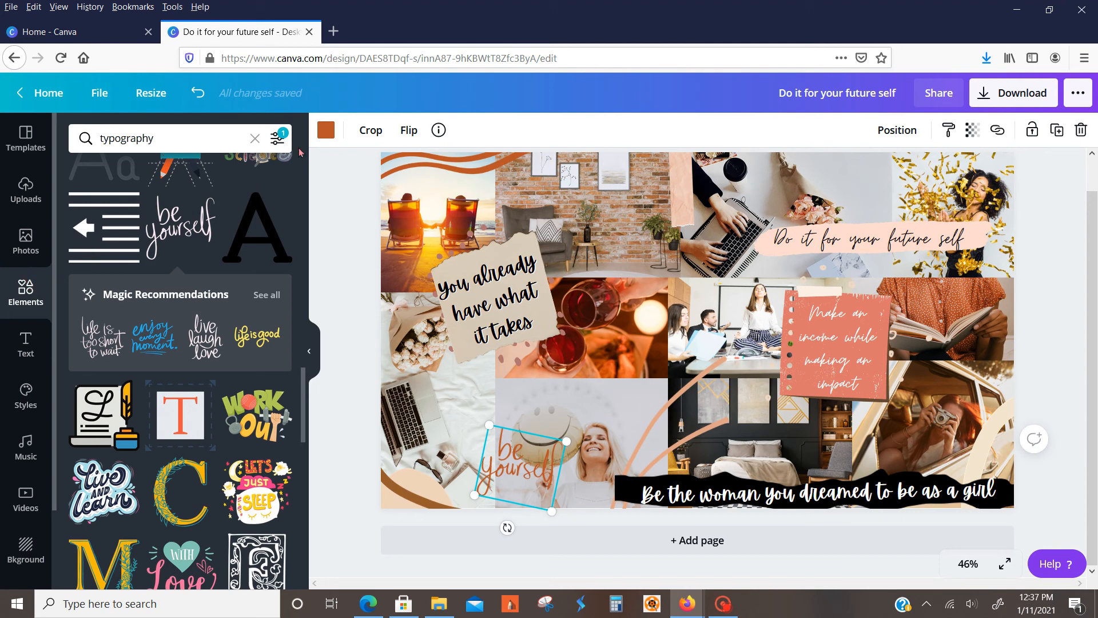
Search the elements for "blob", add the rounded peach blob and recolor it to the custom pale peach #FFEAE4
{"action": "left_click", "coordinate": [255, 139]}
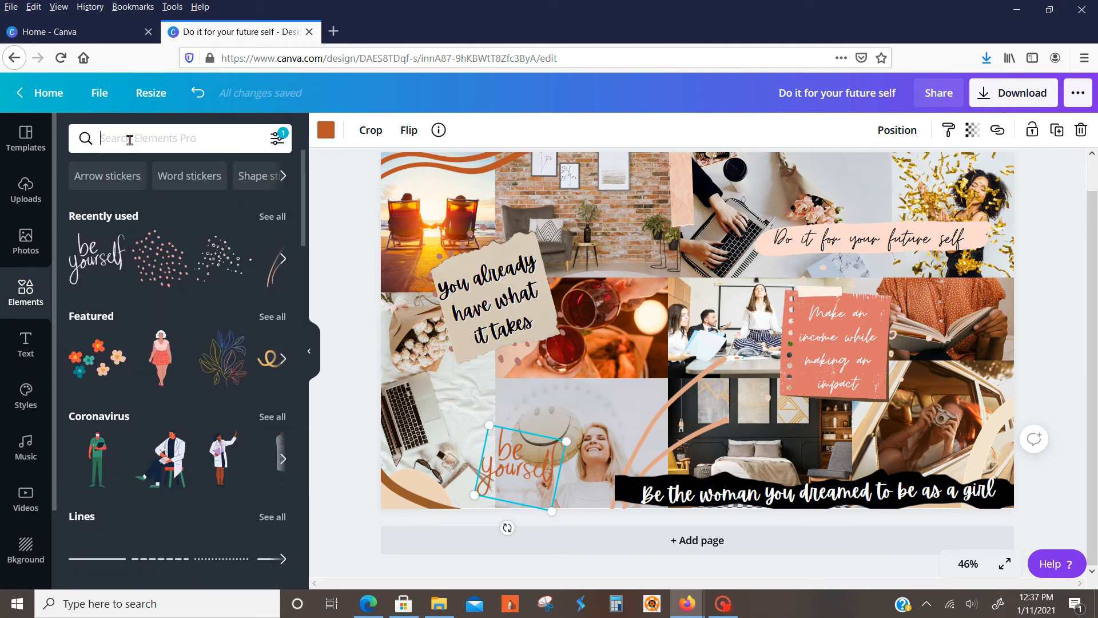
{"action": "key", "text": "Return"}
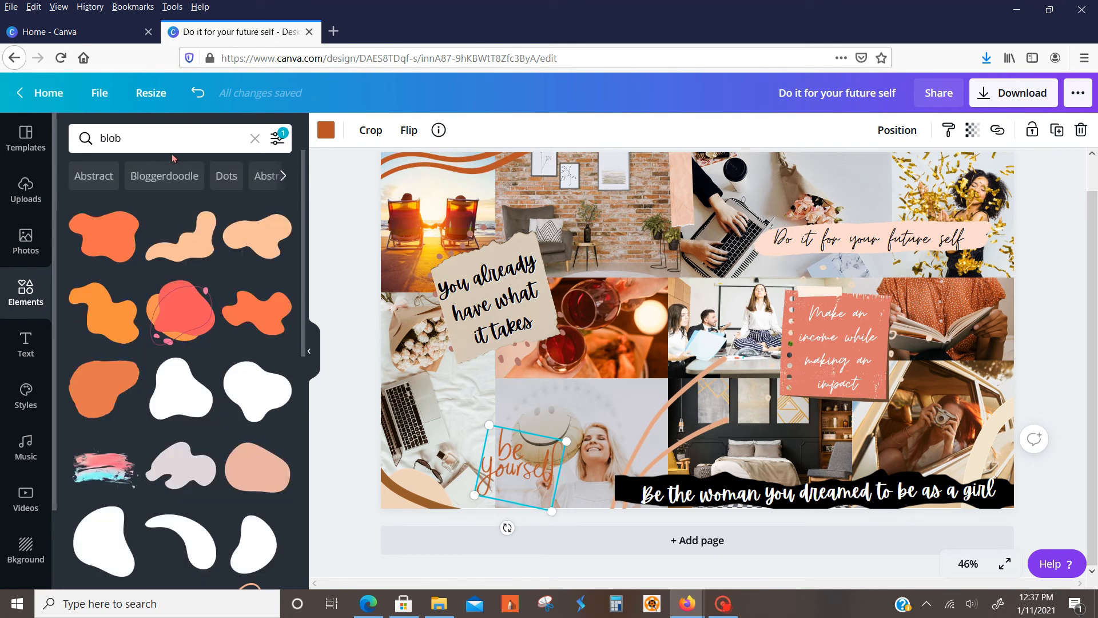
{"action": "left_click", "coordinate": [273, 467]}
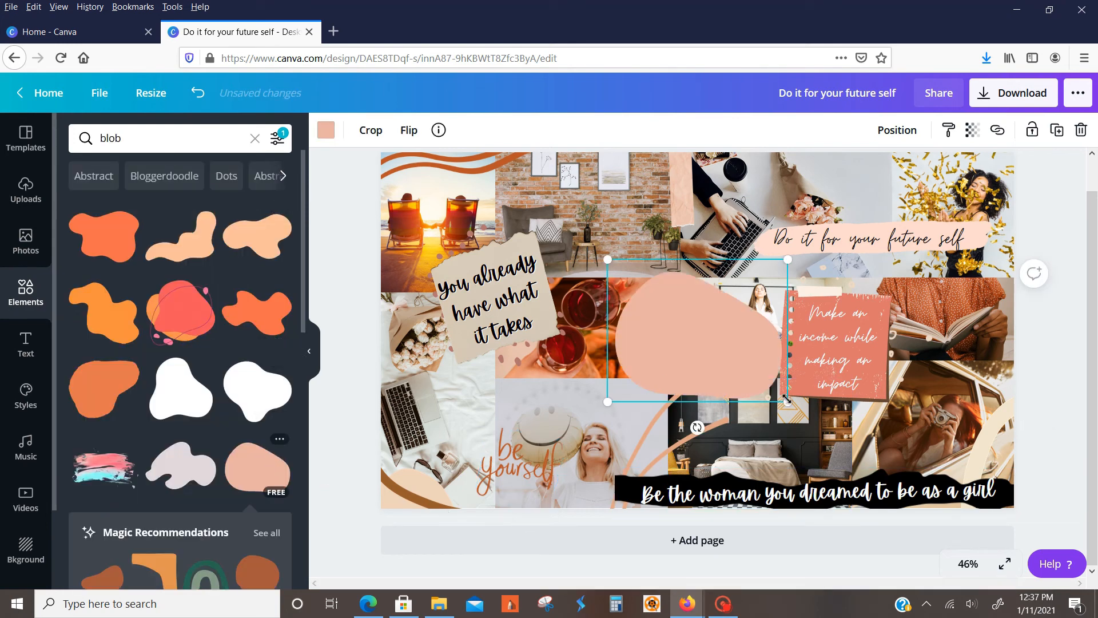
{"action": "left_click", "coordinate": [326, 130]}
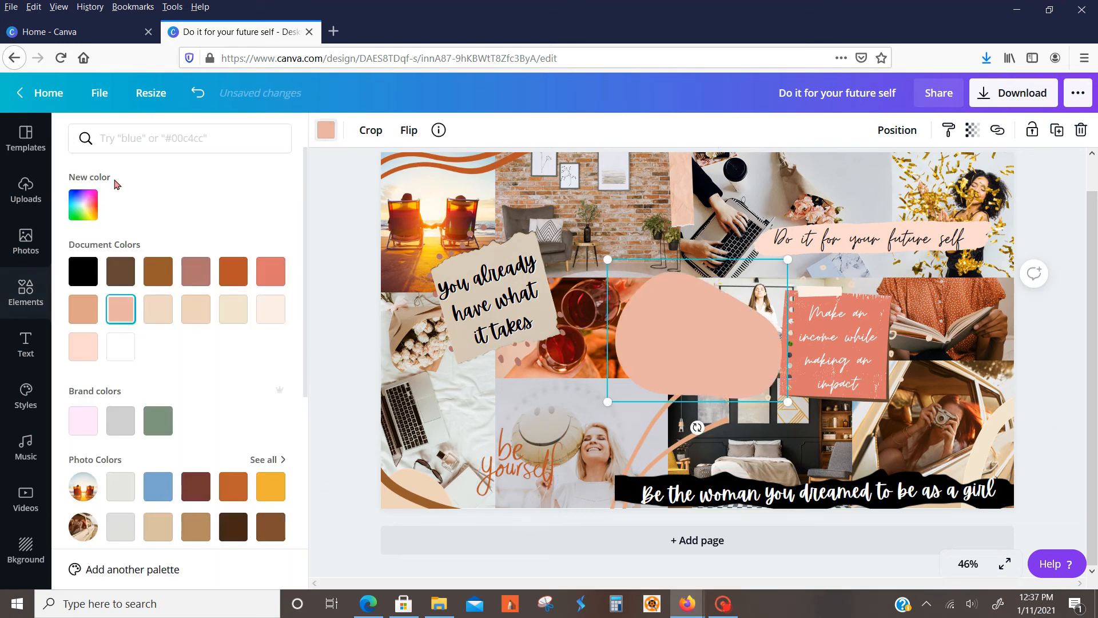
{"action": "left_click", "coordinate": [90, 213]}
{"action": "left_click_drag", "start_coordinate": [129, 249], "coordinate": [112, 233]}
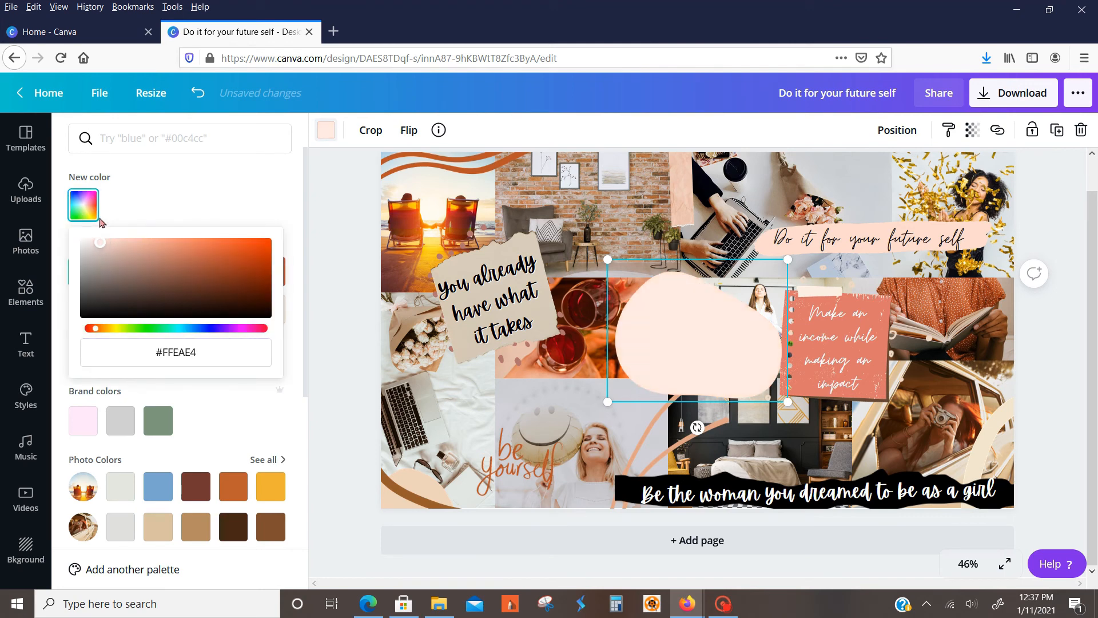
Shrink the pale peach blob, place it over the "be yourself" graphic and layer it behind the lettering
{"action": "left_click_drag", "start_coordinate": [788, 402], "coordinate": [534, 481]}
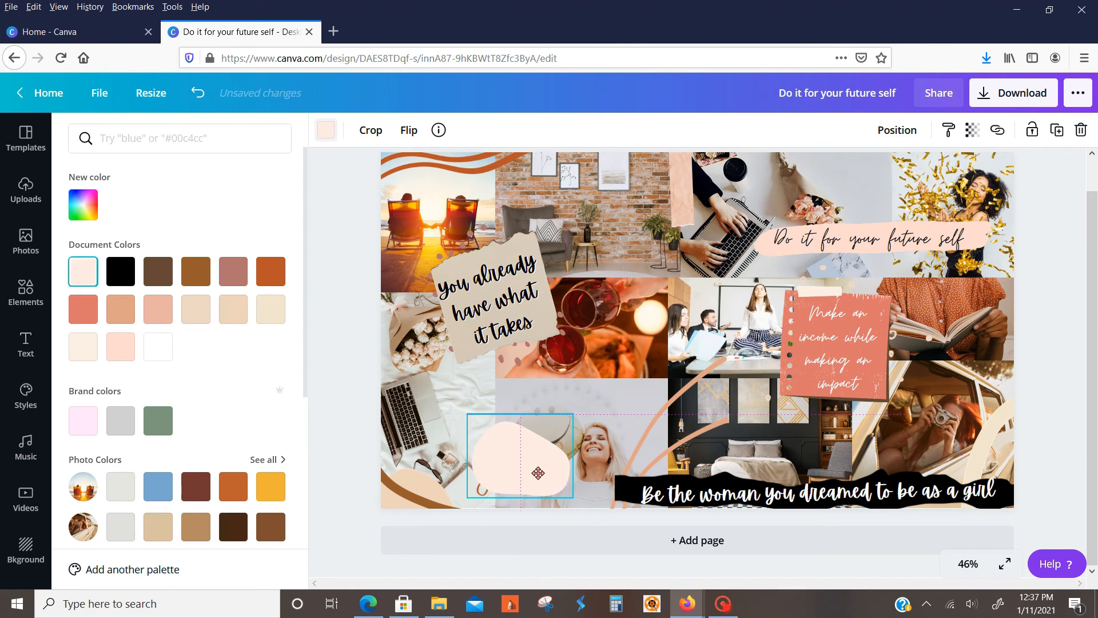
{"action": "left_click", "coordinate": [880, 135]}
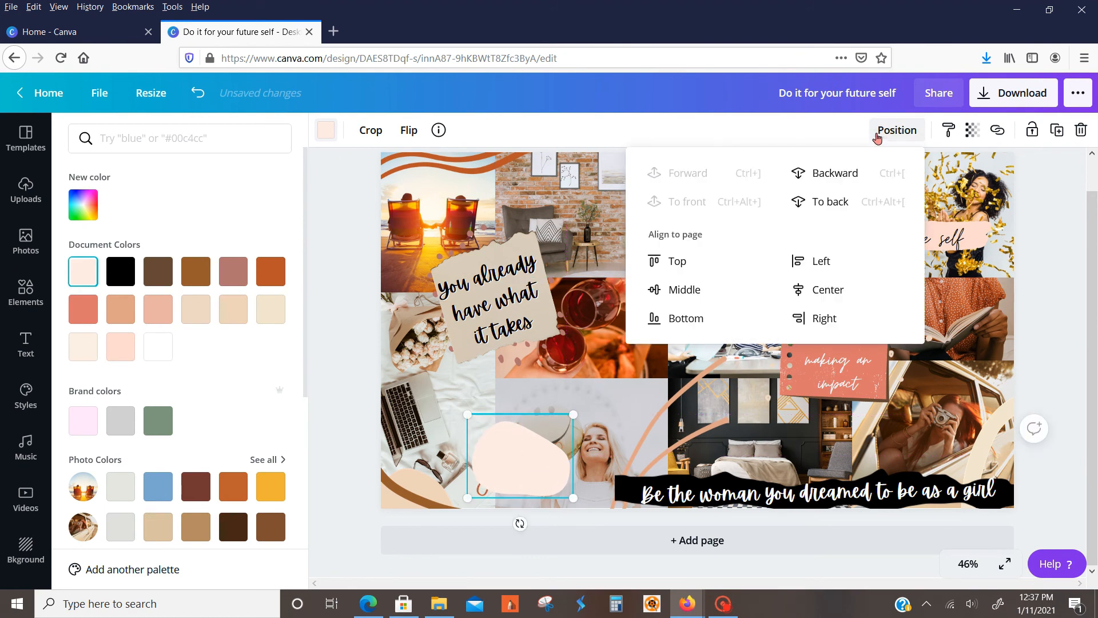
{"action": "left_click", "coordinate": [829, 176]}
Set the pale peach blob's transparency to 80
{"action": "left_click", "coordinate": [972, 131]}
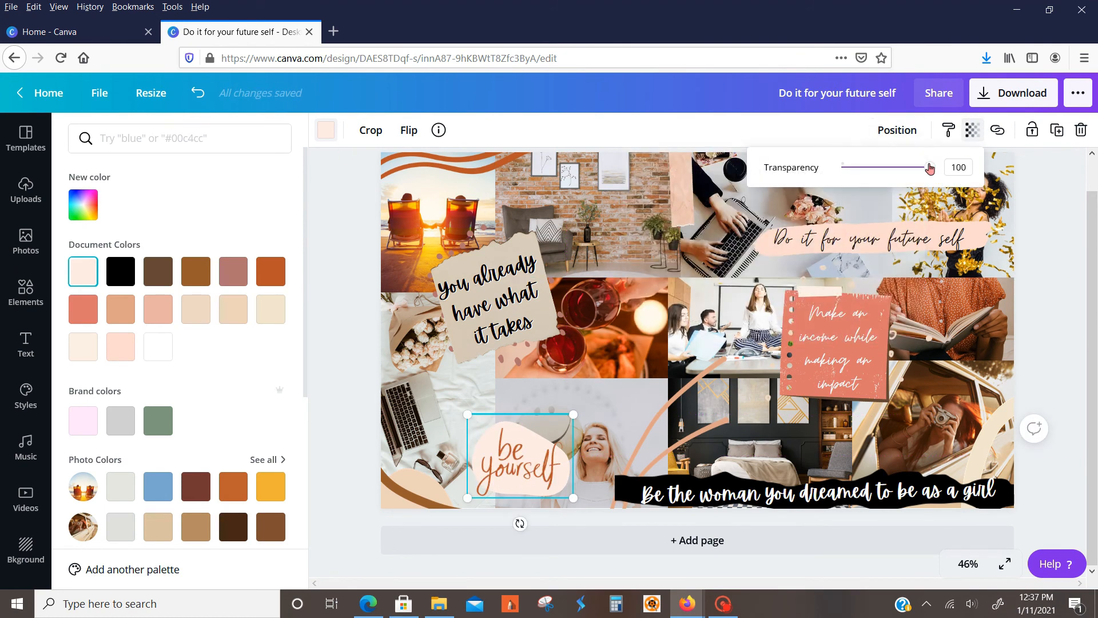
{"action": "left_click_drag", "start_coordinate": [929, 172], "coordinate": [914, 173]}
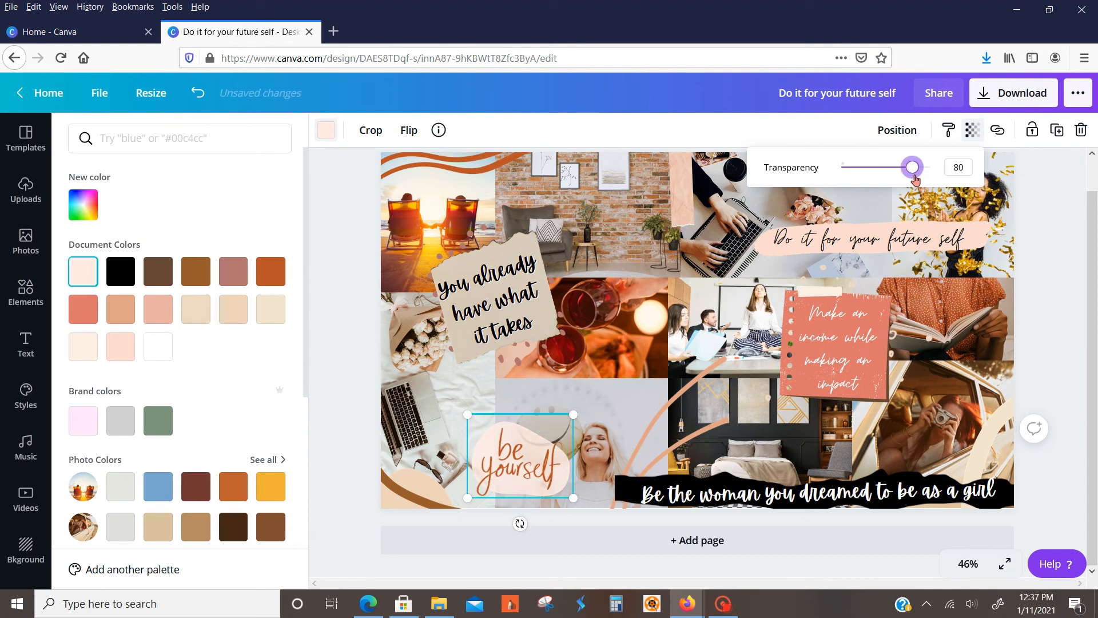
{"action": "left_click", "coordinate": [1056, 315]}
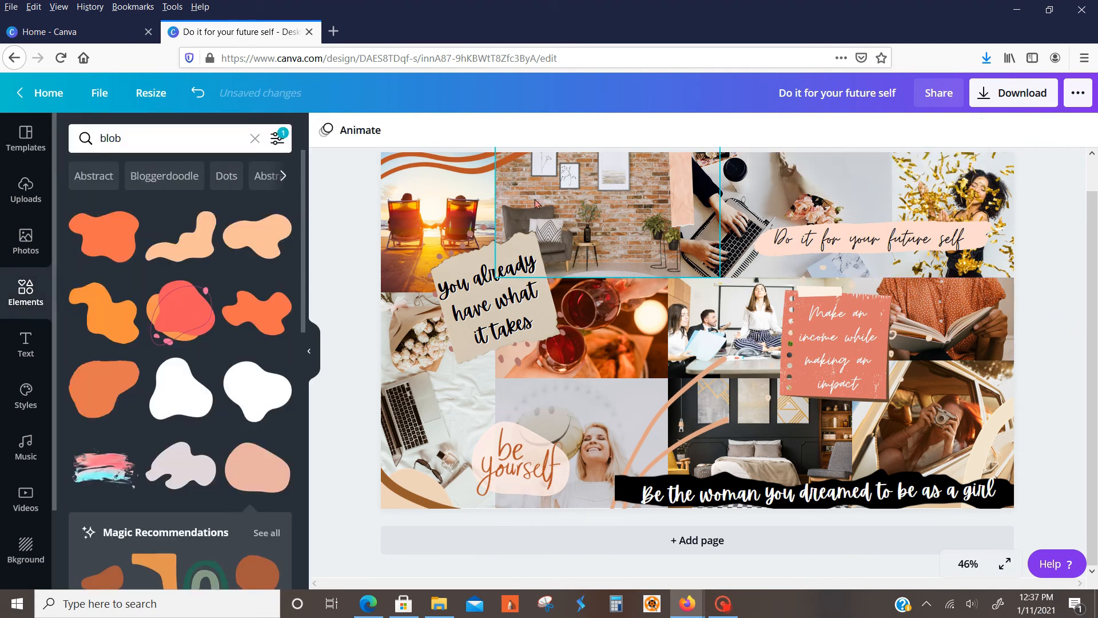
Make the beige torn paper slightly transparent, moving the "you already have what it takes" text off it and back into place
{"action": "left_click", "coordinate": [513, 247]}
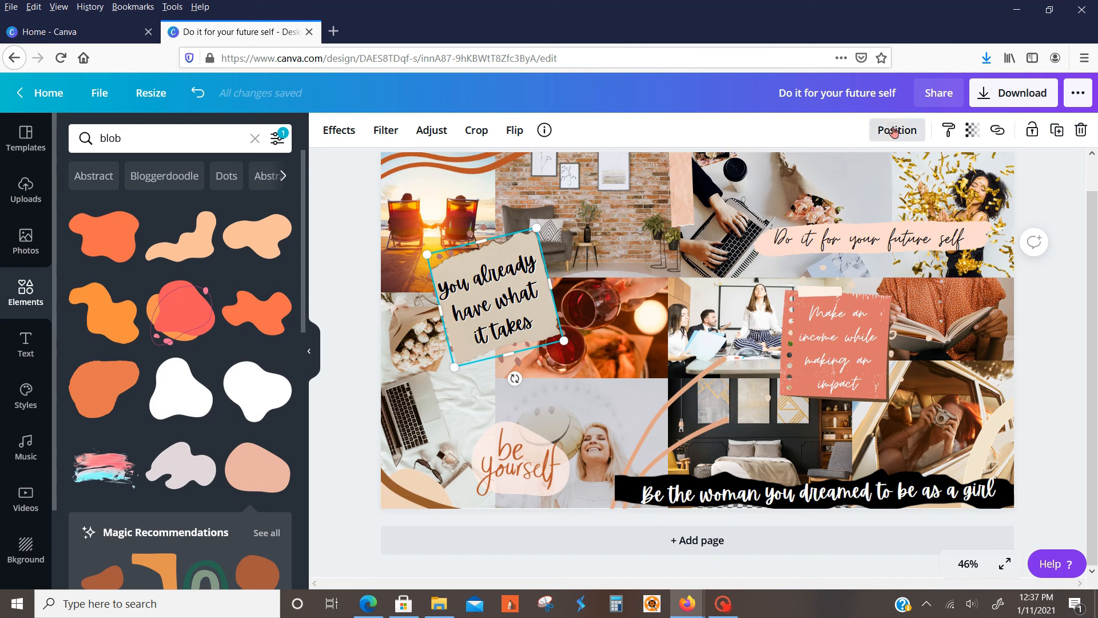
{"action": "left_click_drag", "start_coordinate": [506, 284], "coordinate": [514, 324]}
{"action": "left_click", "coordinate": [509, 271]}
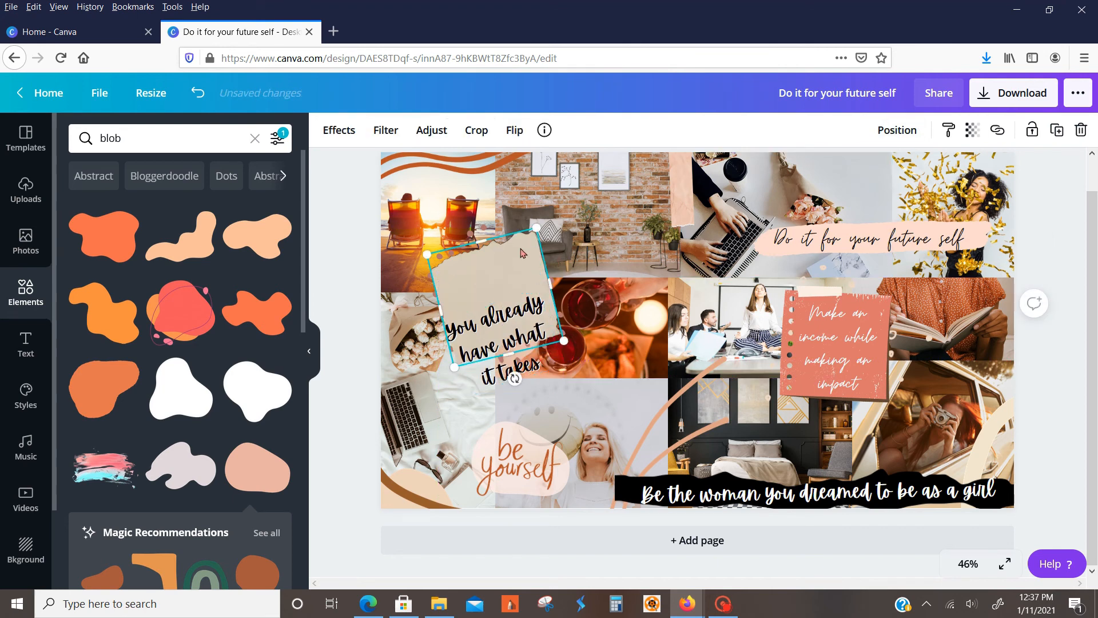
{"action": "left_click", "coordinate": [895, 136]}
{"action": "left_click", "coordinate": [972, 130]}
{"action": "left_click_drag", "start_coordinate": [935, 167], "coordinate": [925, 171]}
{"action": "left_click_drag", "start_coordinate": [527, 321], "coordinate": [521, 282]}
{"action": "left_click", "coordinate": [1063, 383]}
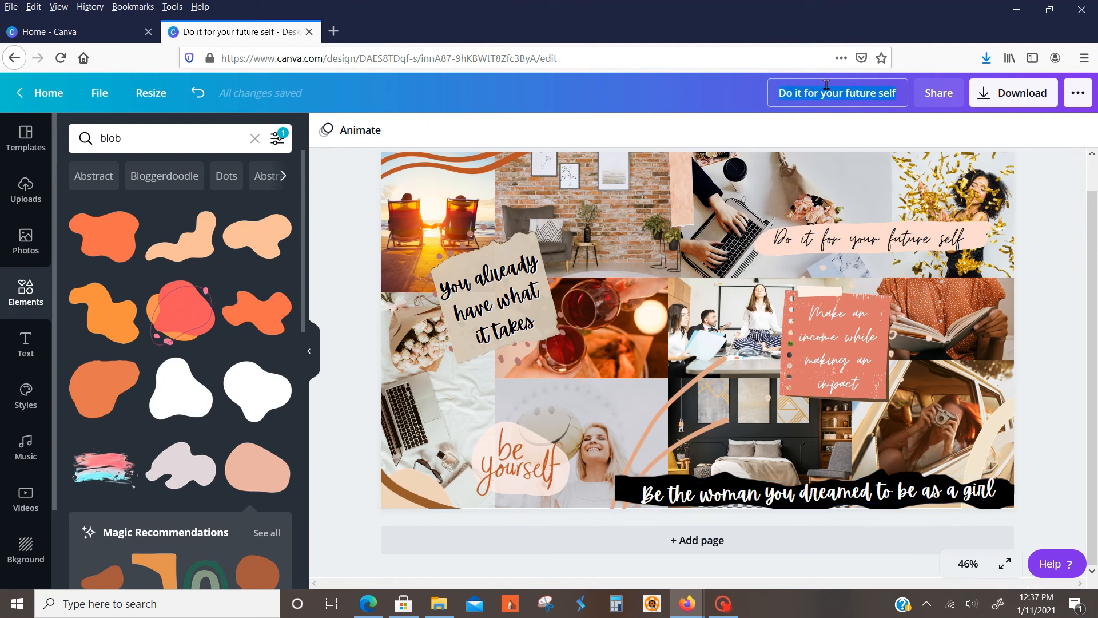
Rename the design as "2021 Vision Board"
{"action": "type", "text": "2021 Vision Board"}
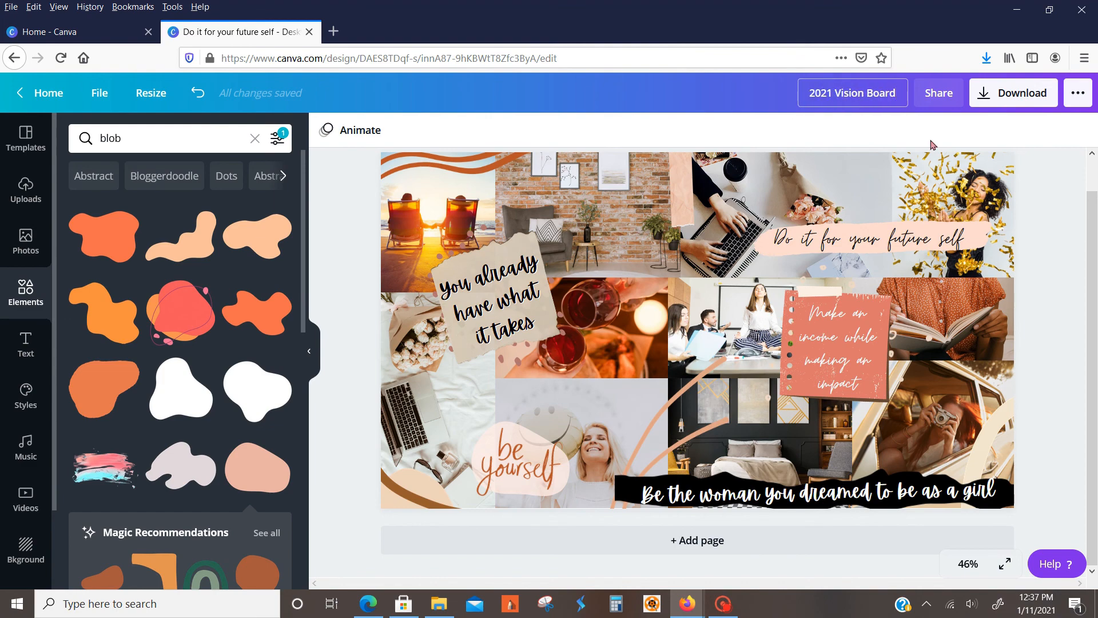